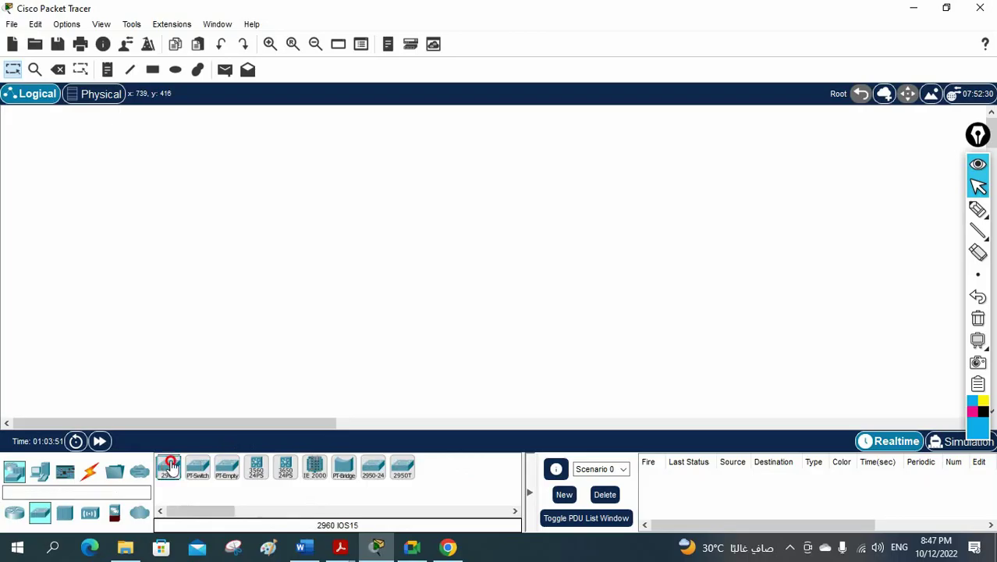
Place a 2960 switch in the workspace, with two PCs on one side and two laptops on the other.
left_click_drag(168, 467, 328, 265)
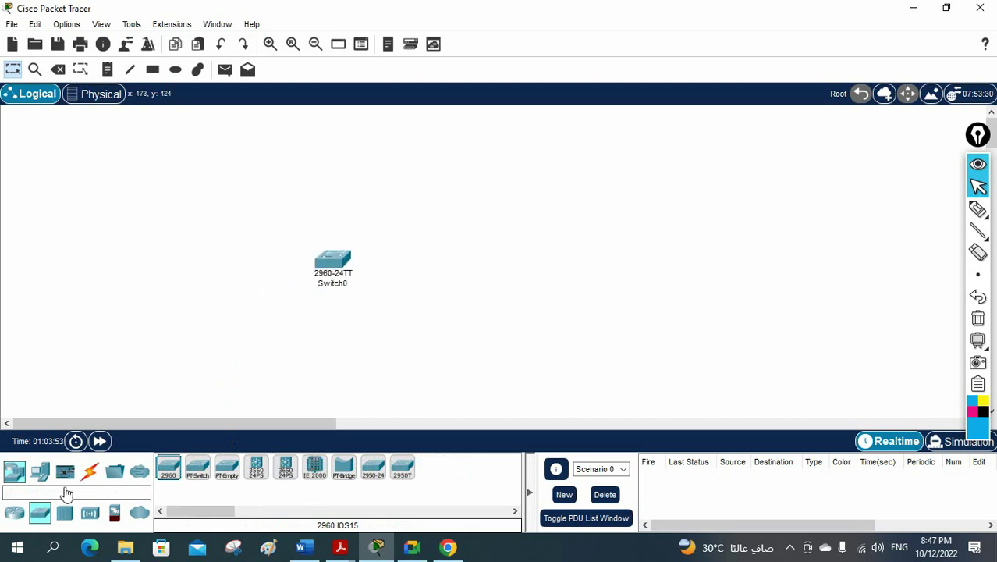
left_click(40, 471)
left_click_drag(170, 466, 246, 327)
left_click_drag(198, 467, 451, 336)
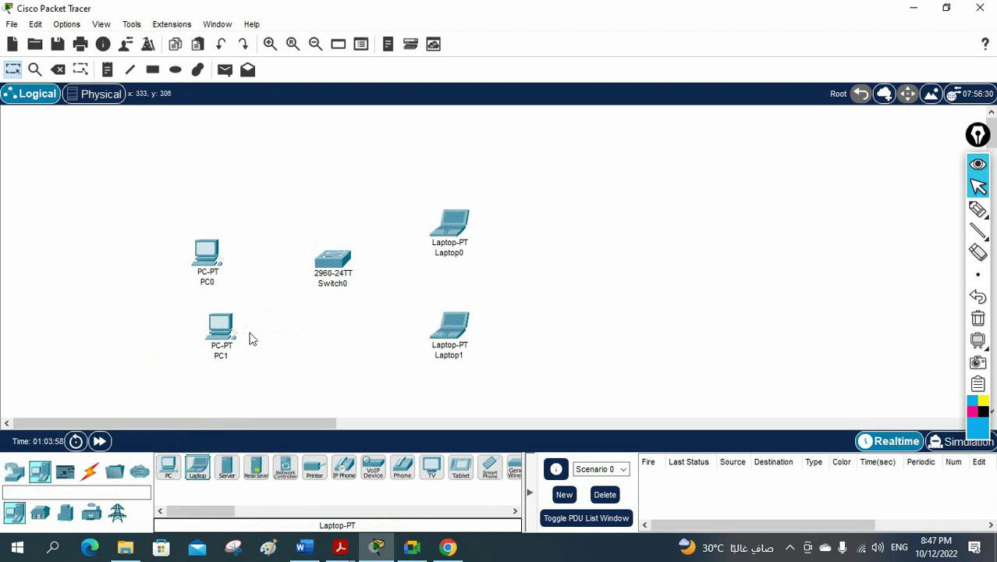
Rearrange PC0, PC1 and Switch0 to space the PCs apart and bring the switch closer to them.
left_click_drag(201, 261, 203, 229)
left_click_drag(216, 329, 166, 310)
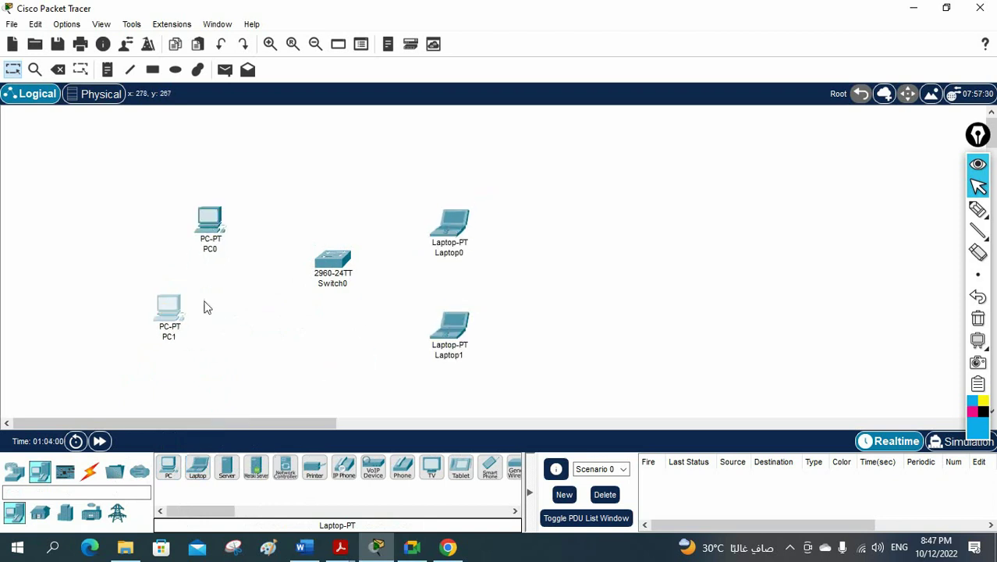
left_click_drag(337, 258, 314, 266)
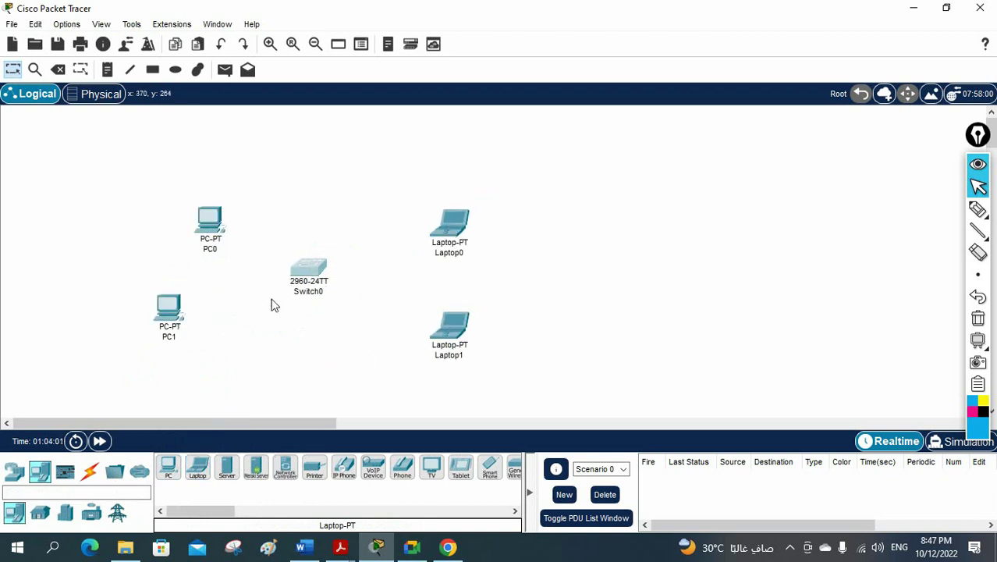
Connect PC0, PC1, Laptop0 and Laptop1 to Switch0 using the automatic connection type.
left_click(89, 468)
left_click(173, 465)
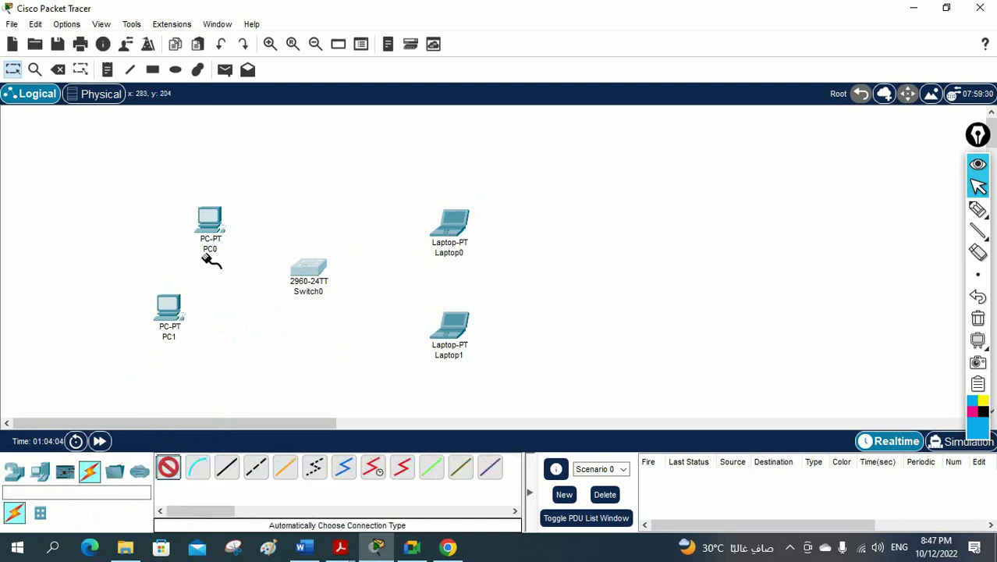
left_click(212, 222)
left_click(301, 266)
left_click(191, 306)
left_click(295, 277)
left_click(316, 265)
left_click(449, 223)
left_click(326, 269)
left_click(448, 328)
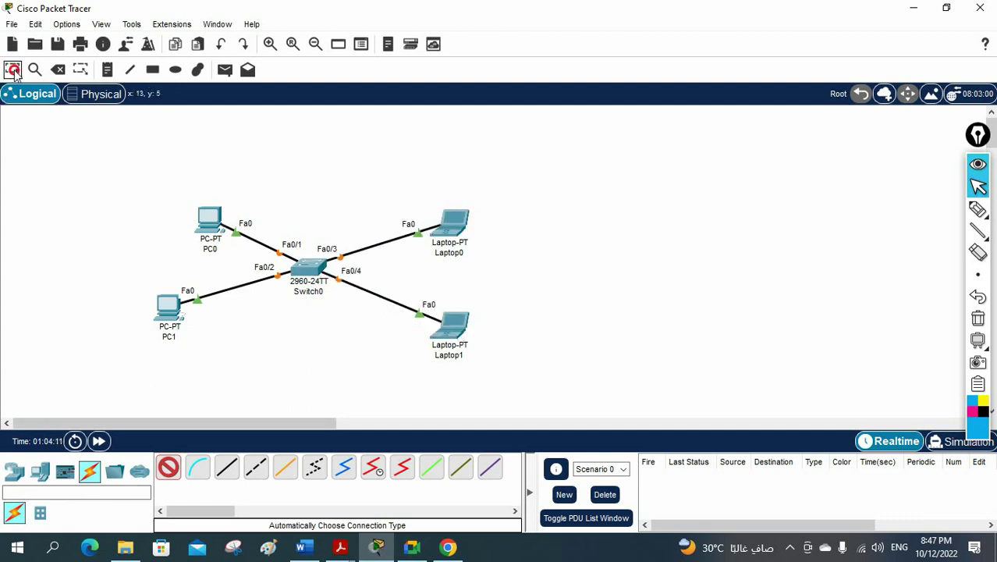
Draw a rectangle with a light green fill around PC0 and PC1.
left_click(153, 70)
left_click(443, 125)
left_click(546, 117)
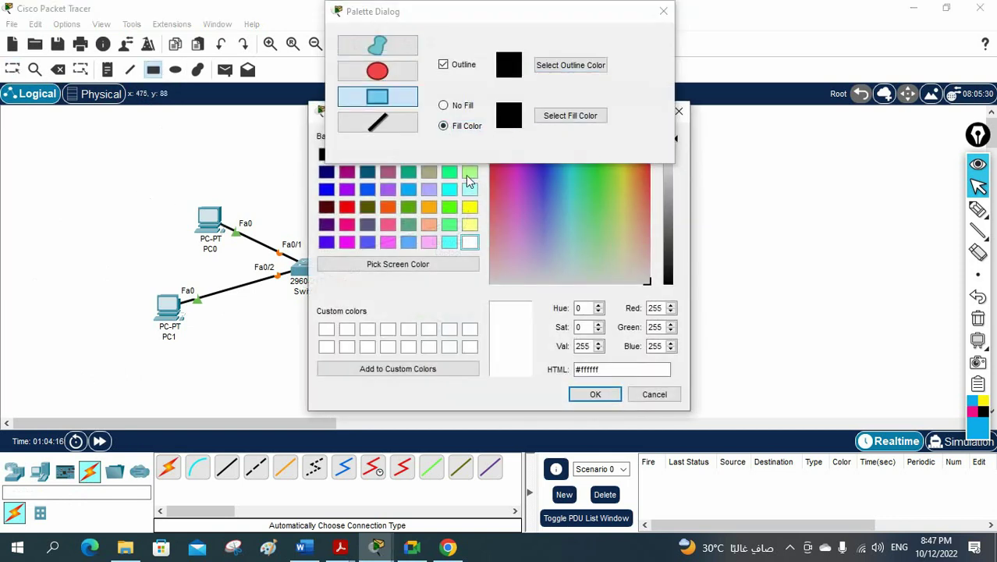
left_click(468, 172)
left_click(590, 392)
left_click_drag(113, 189, 235, 358)
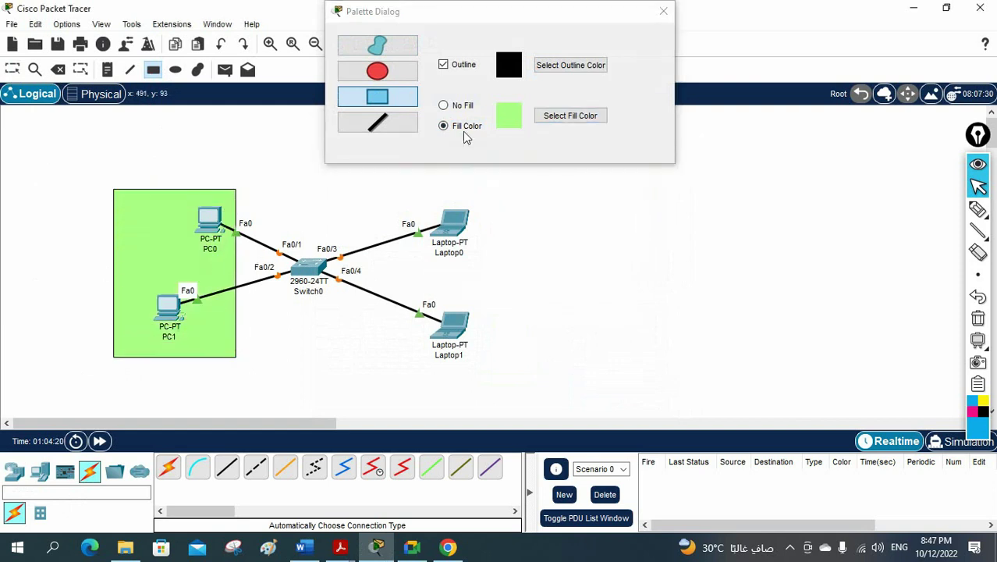
Draw a rectangle with a light cyan fill around Laptop0 and Laptop1, and close the drawing palette.
left_click(550, 117)
left_click(469, 189)
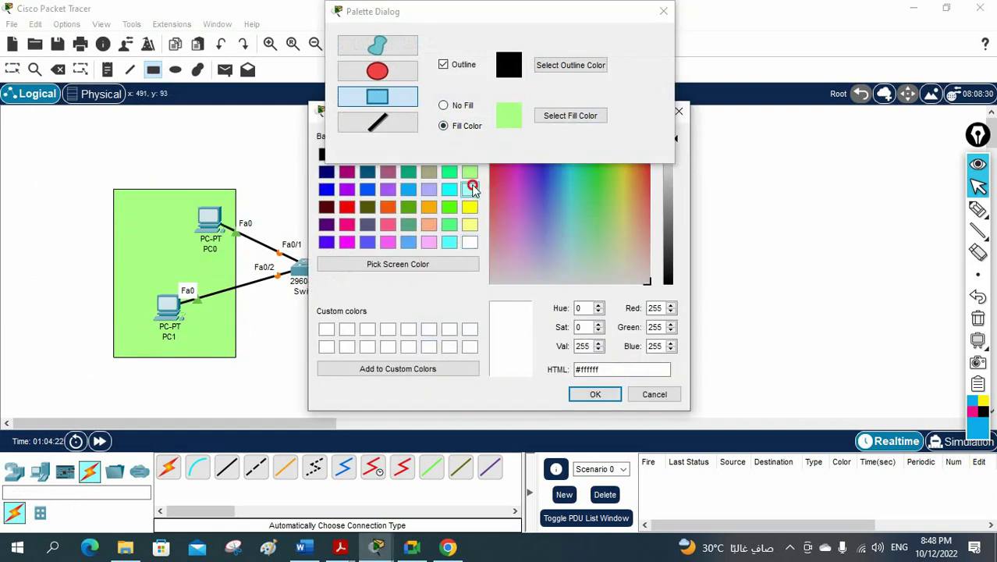
left_click(594, 394)
left_click_drag(377, 185, 519, 381)
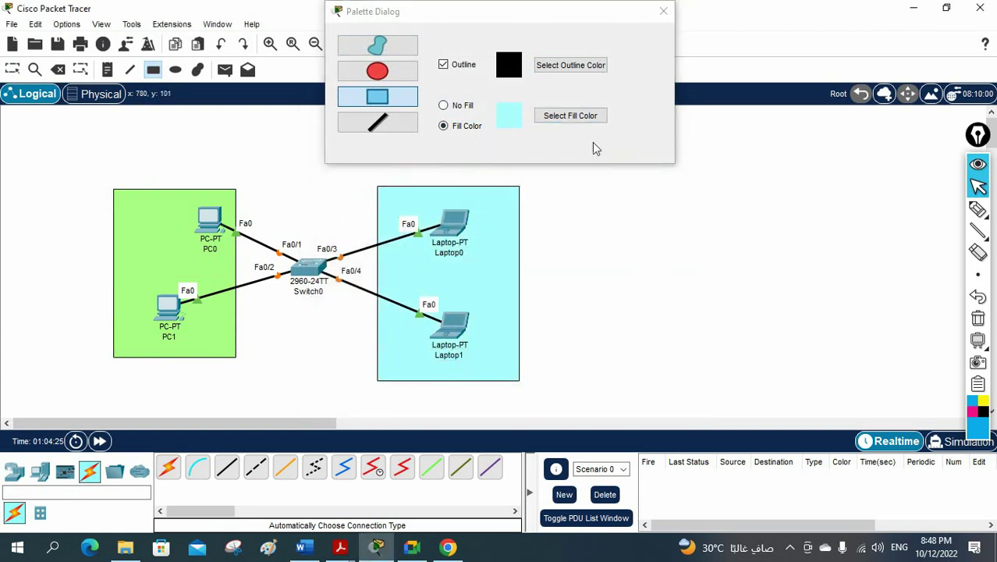
left_click(663, 12)
Reposition the green rectangle and PC0, and add a note reading "VLAN 10" and "192.168.10.1" at the rectangle's upper edge.
left_click(12, 68)
left_click_drag(185, 252, 171, 225)
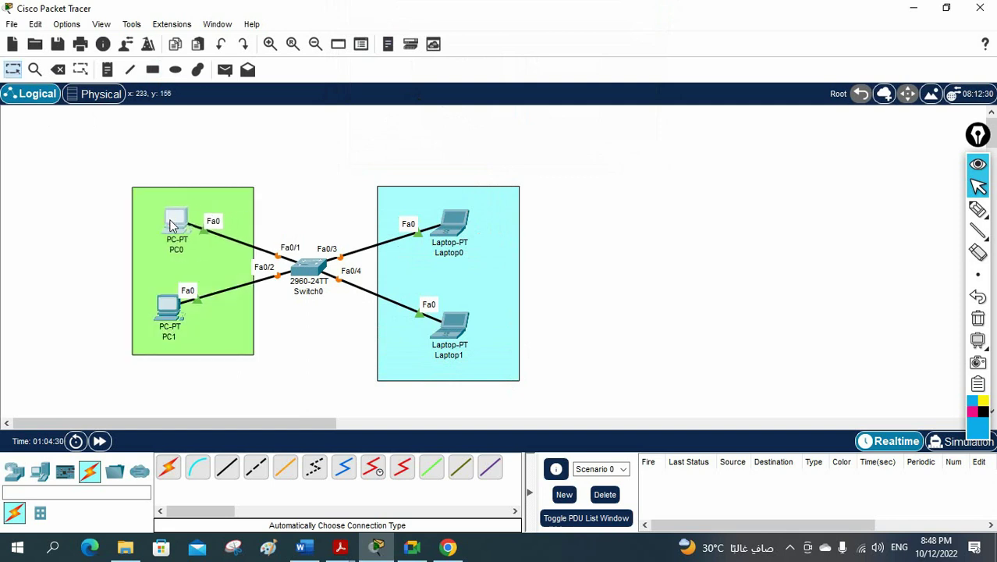
left_click(108, 69)
left_click(146, 196)
type("VLAN 10")
key("Return")
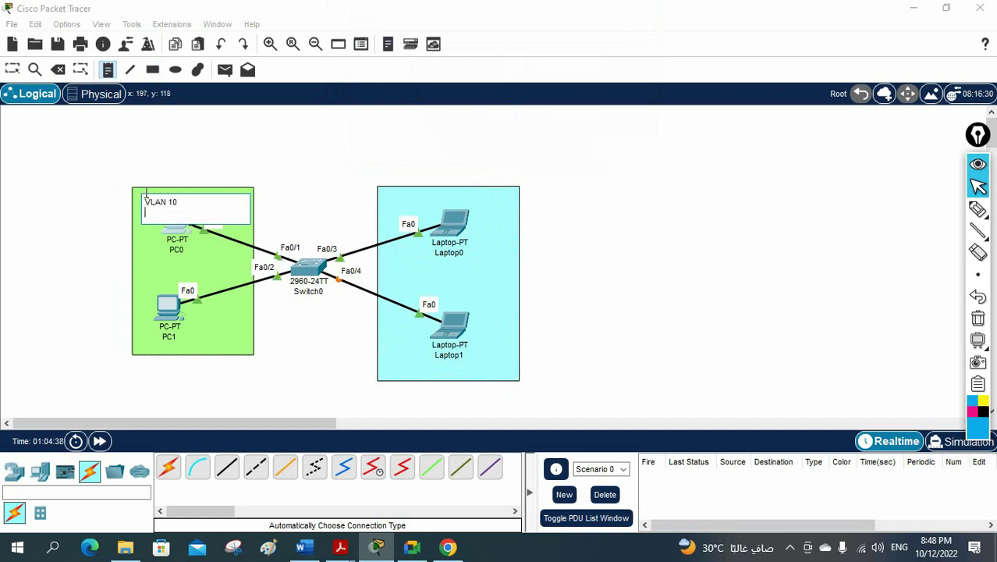
type("192.168.10.1")
left_click(115, 159)
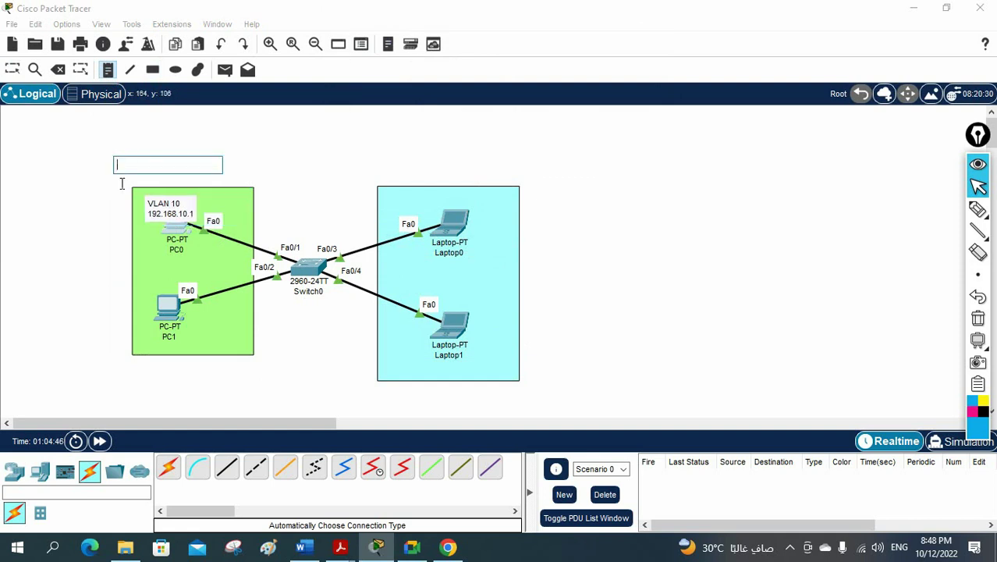
Add a note reading "VLAN 20" and "192.168.20.1" at the upper edge of the cyan rectangle.
left_click(400, 197)
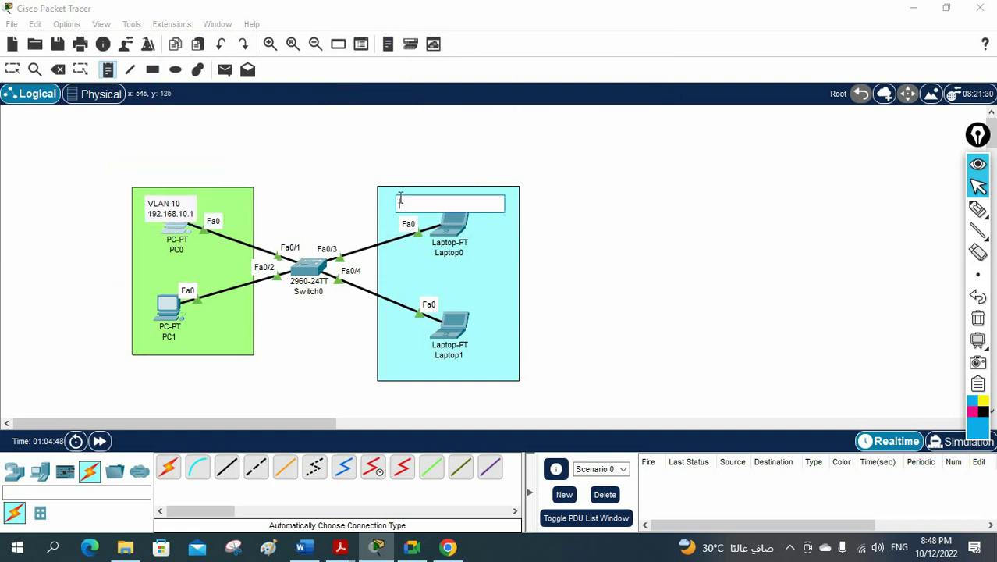
type("VLAN 20")
key("Return")
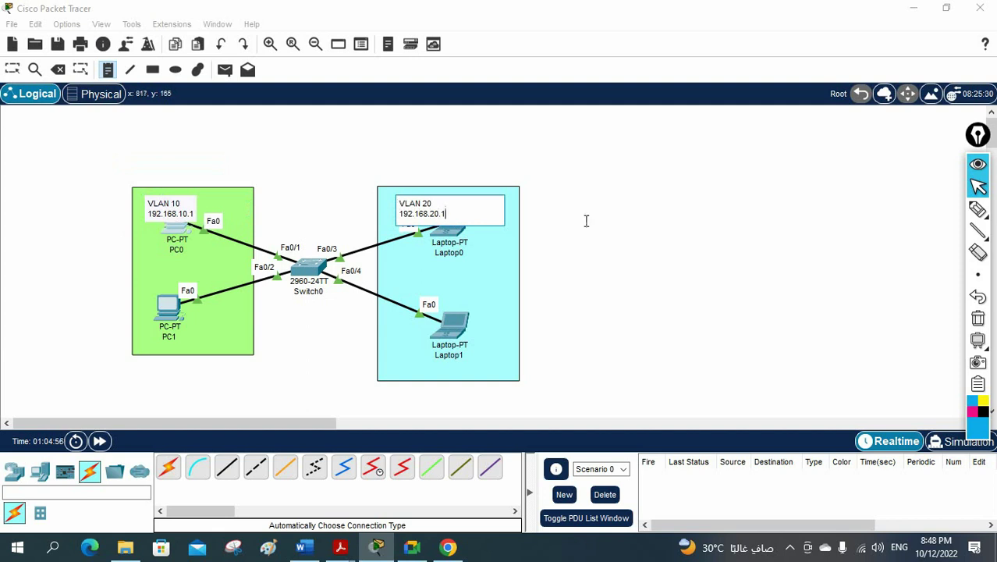
left_click(642, 262)
Move the two VLAN address notes towards the outer upper corners of their rectangles.
left_click(13, 70)
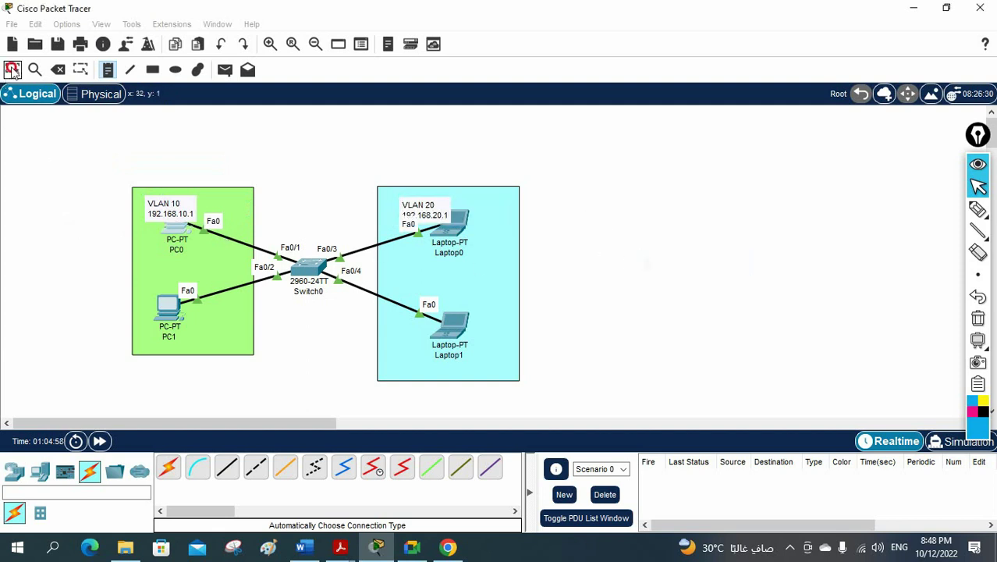
left_click(160, 201)
left_click_drag(424, 207, 488, 198)
Add a note reading "VLAN 10" and "Name HR" in the lower corner of the green rectangle beside PC1.
left_click(107, 70)
left_click(213, 328)
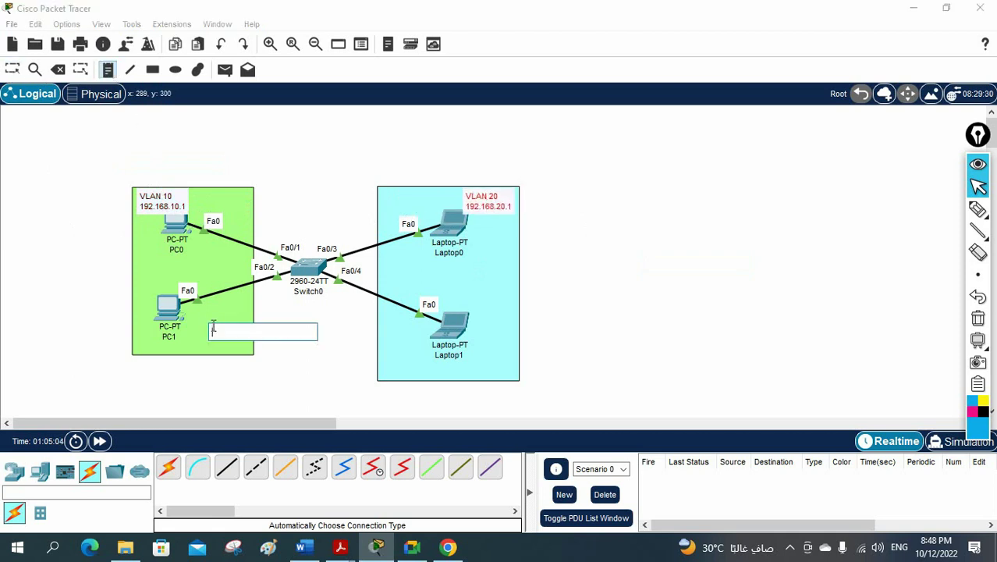
type("VLAN 10")
key("Return")
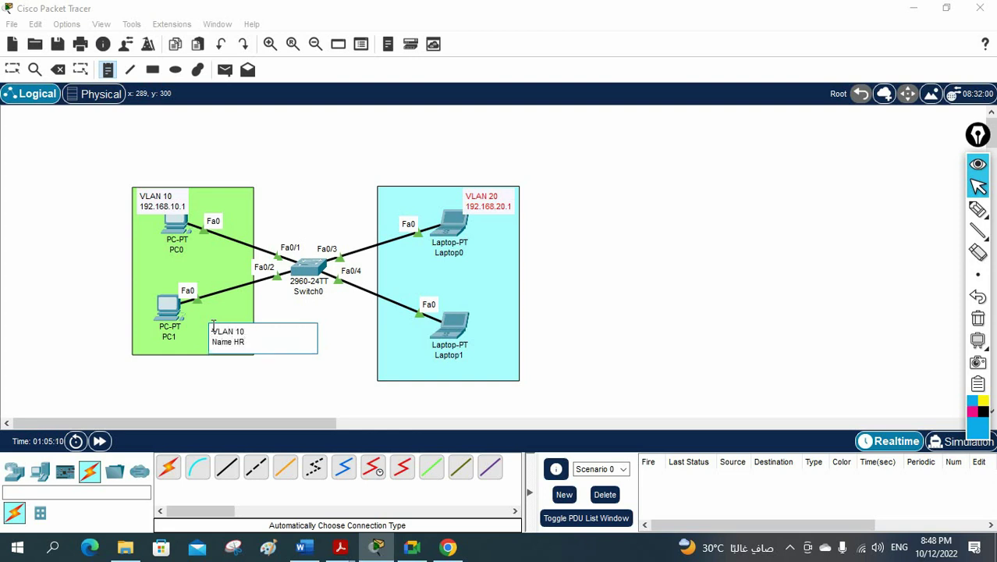
Add a note reading "VLAN 20" and "Name Sale" between the two laptops in the cyan rectangle.
left_click(463, 269)
type("VLAN 2")
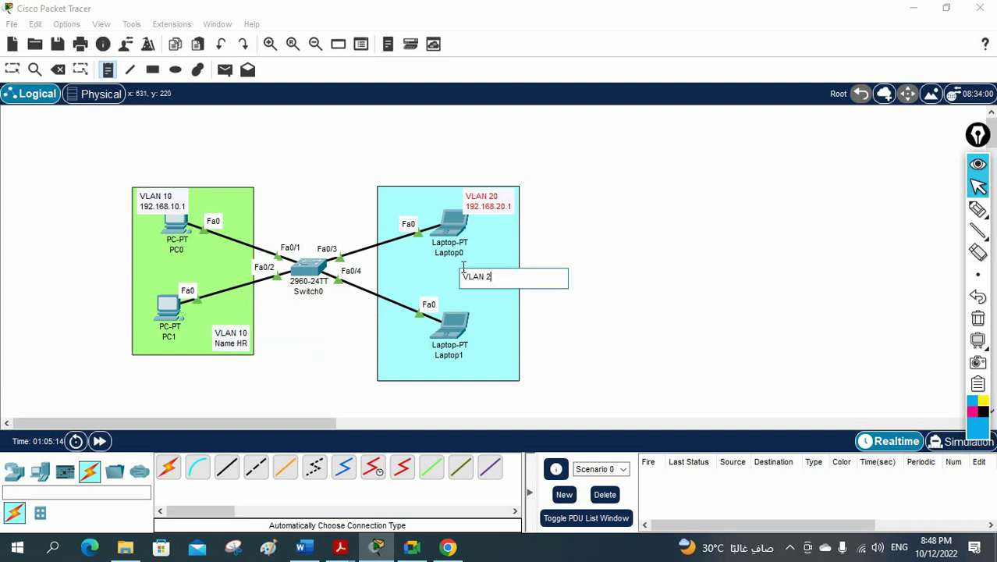
type("0")
key("Return")
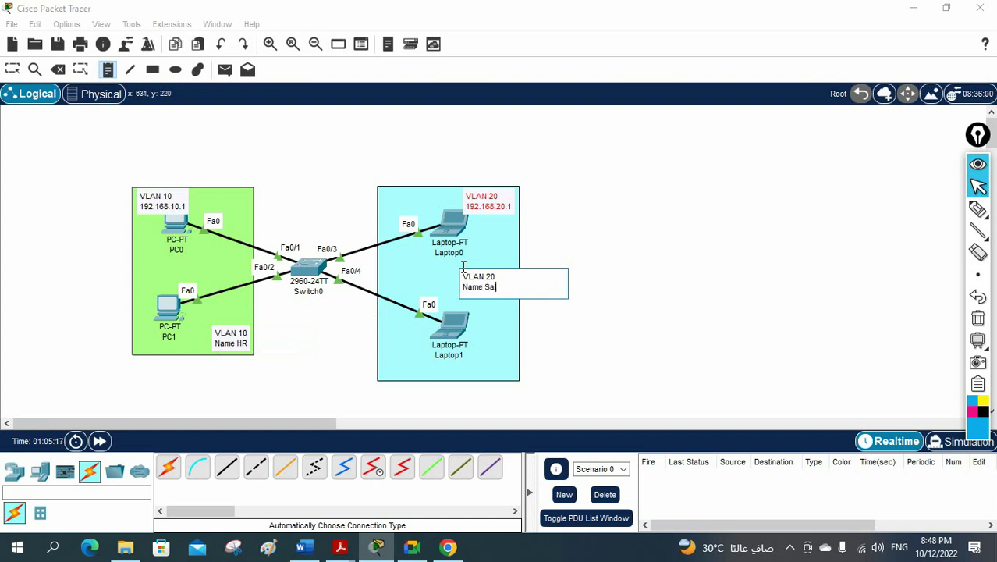
left_click(599, 251)
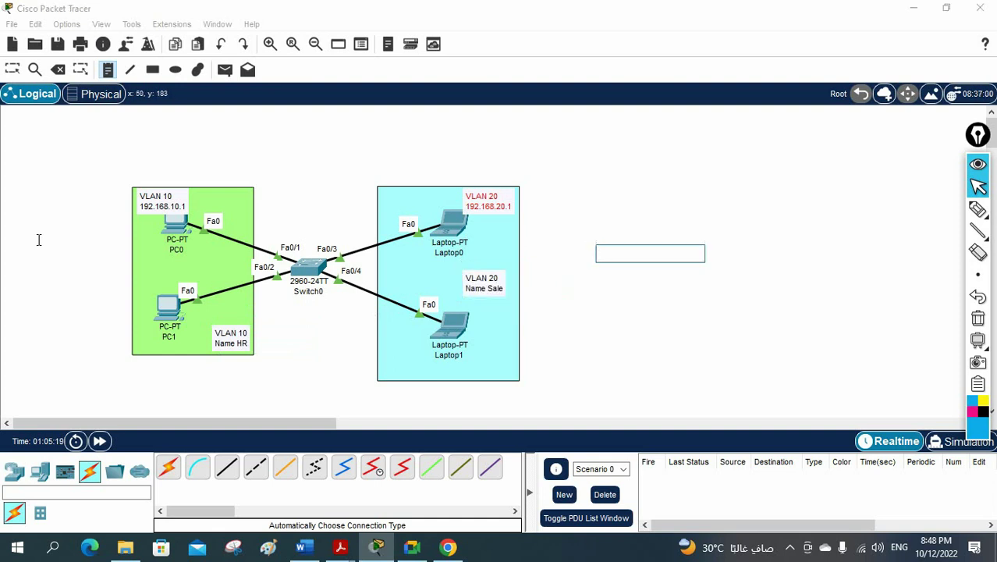
Move the VLAN 10 address note between PC0 and PC1, and the VLAN 20 address note beside Laptop0.
left_click(13, 69)
left_click_drag(155, 200, 161, 266)
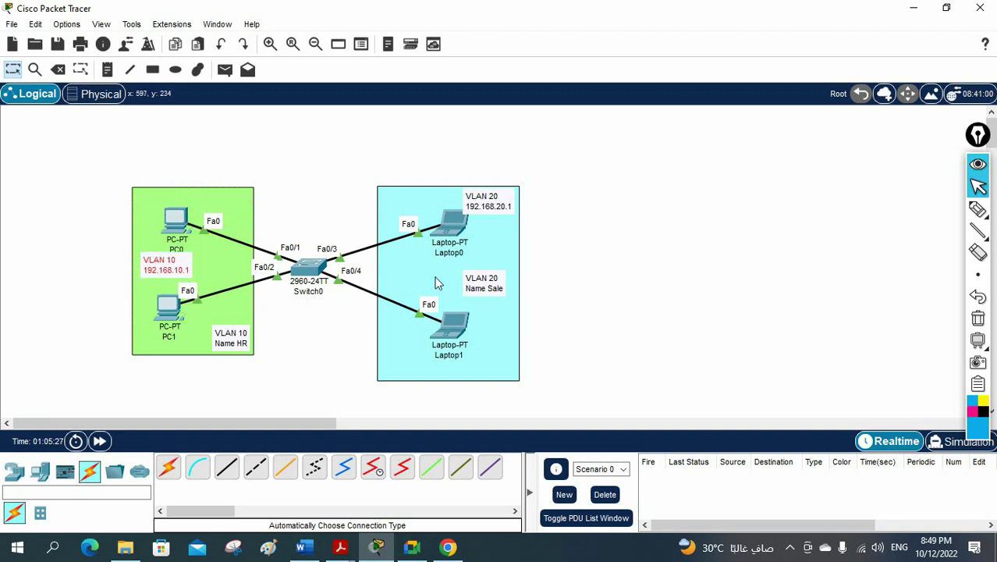
left_click_drag(493, 205, 508, 234)
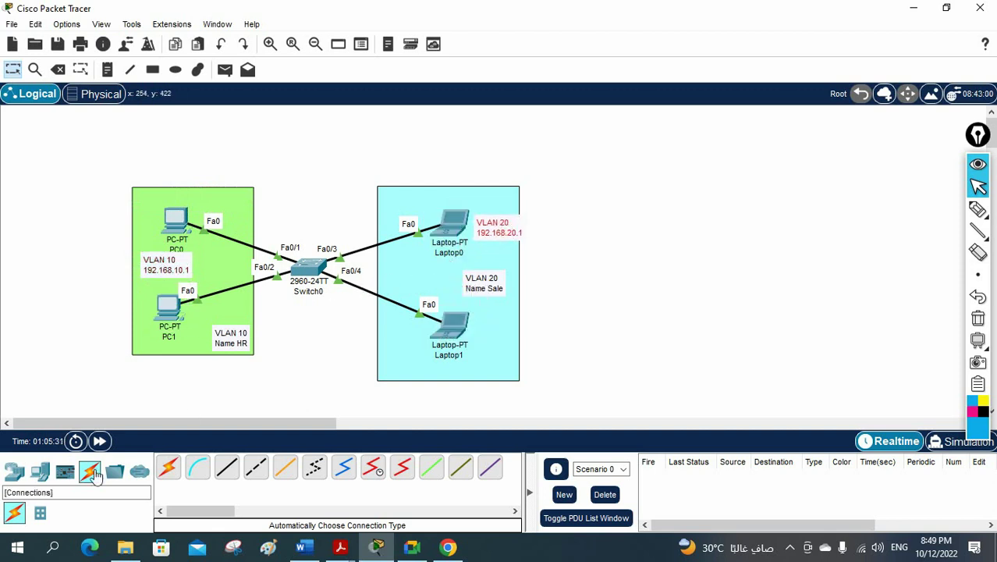
Open Notepad and place its window beside the network topology.
left_click(66, 557)
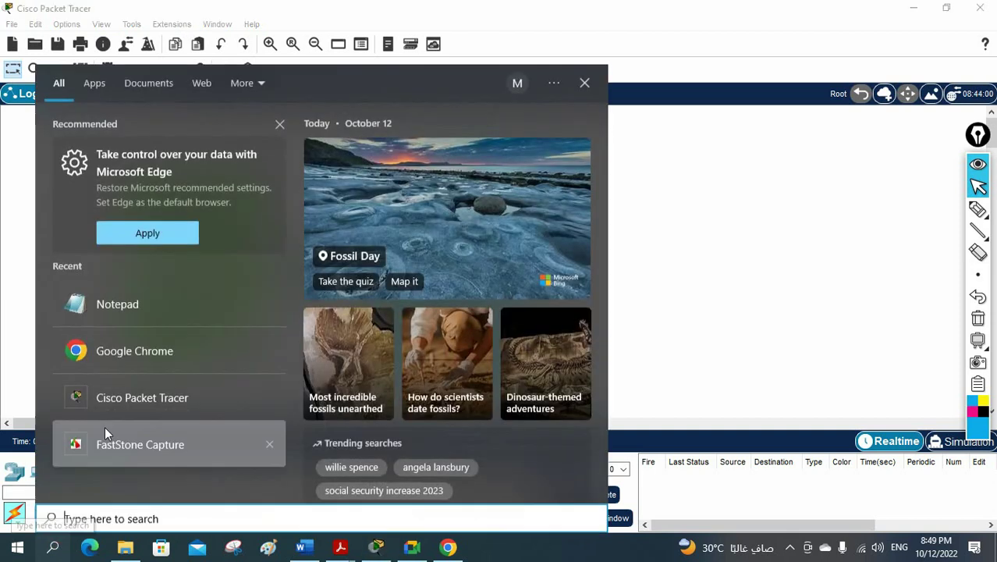
left_click(180, 309)
left_click_drag(612, 47, 804, 132)
Enter the title line "!Intervlan Lab (Router with Separate Interface):" in the blank text document.
type("!")
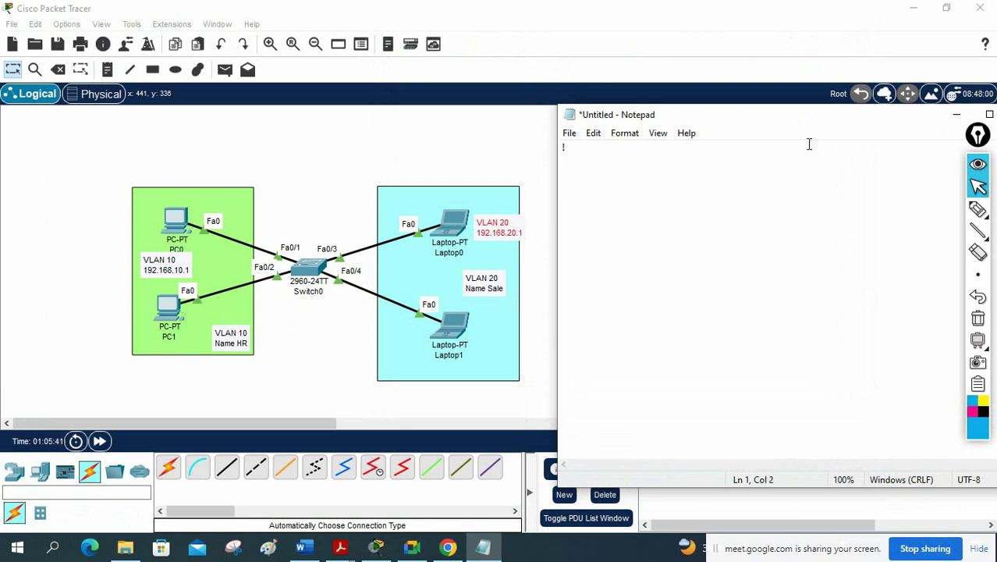
type("Intervaln")
key("BackSpace")
key("BackSpace")
key("BackSpace")
type("vlan Lab")
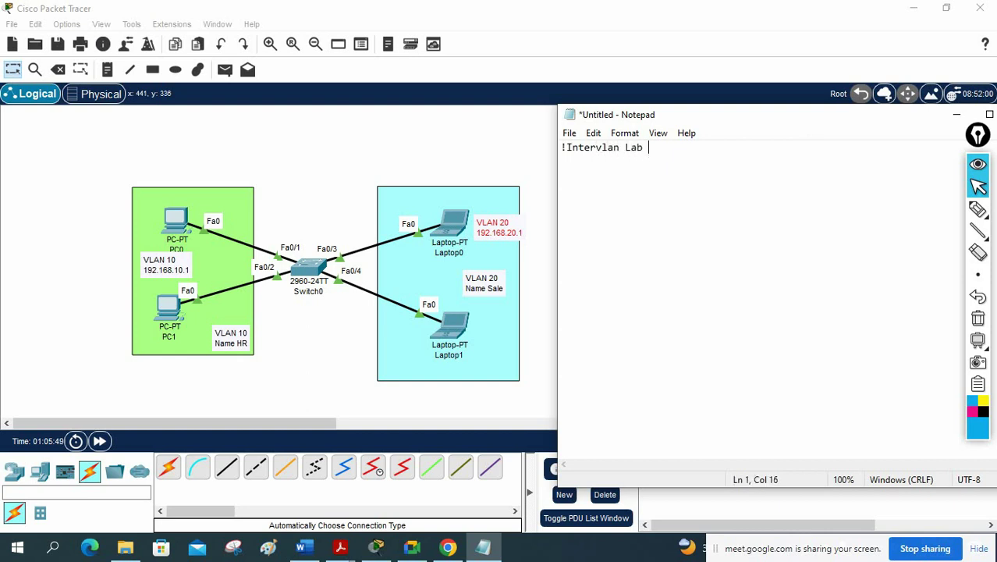
type(" (Router with Sep")
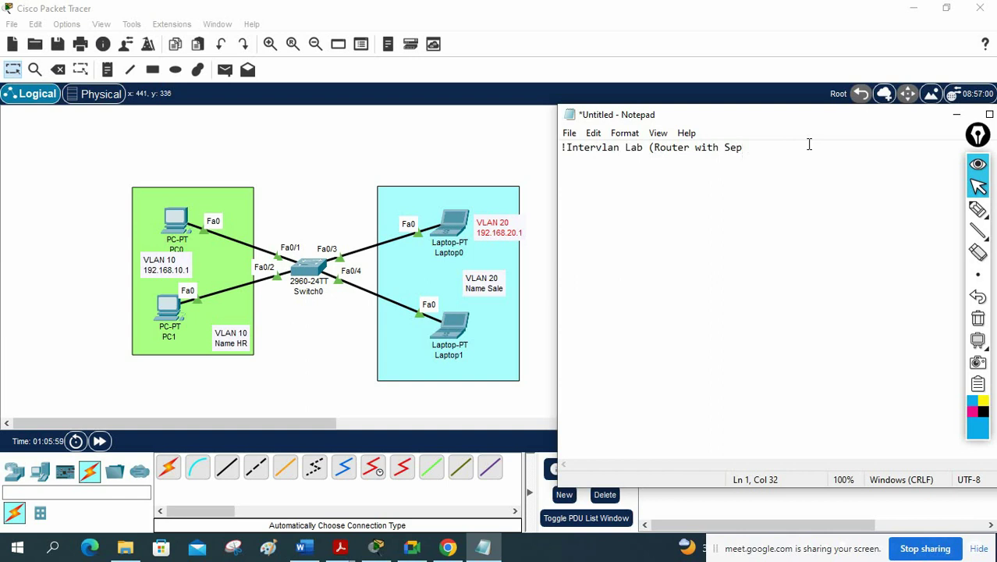
type("arate Interface")
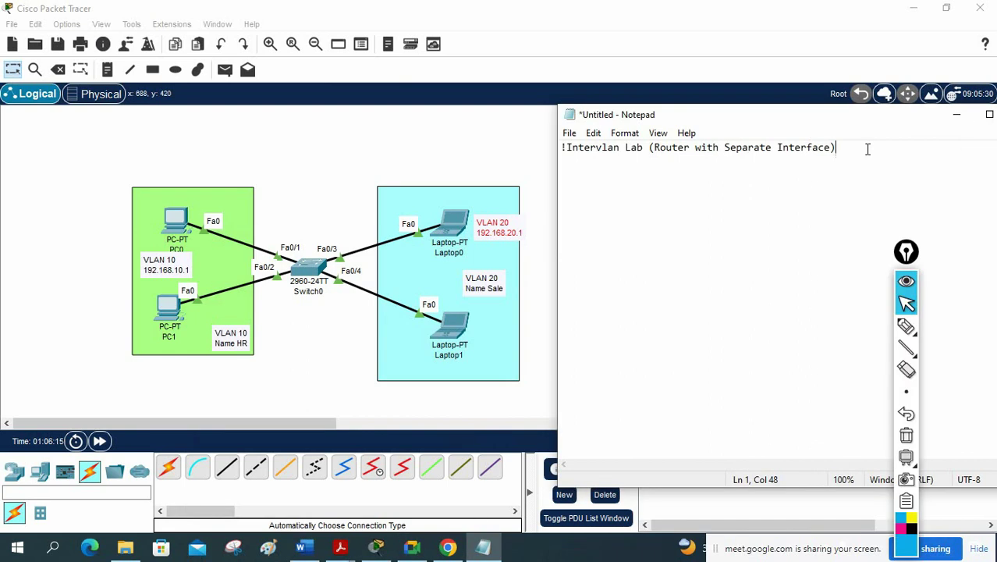
type("):")
key("Return")
Add the heading "!SW1 Configuration:" followed by the command lines en, config t and hostname SW1.
key("Return")
key("Return")
type("!SW1 Configuration:")
key("Return")
key("Return")
type("config t")
key("Return")
type("hostname SW1")
key("Return")
Write the VLAN commands defining vlan 10 with name HR and vlan 20 with name Sale.
key("Return")
type("vlan 10")
key("Return")
type("name ")
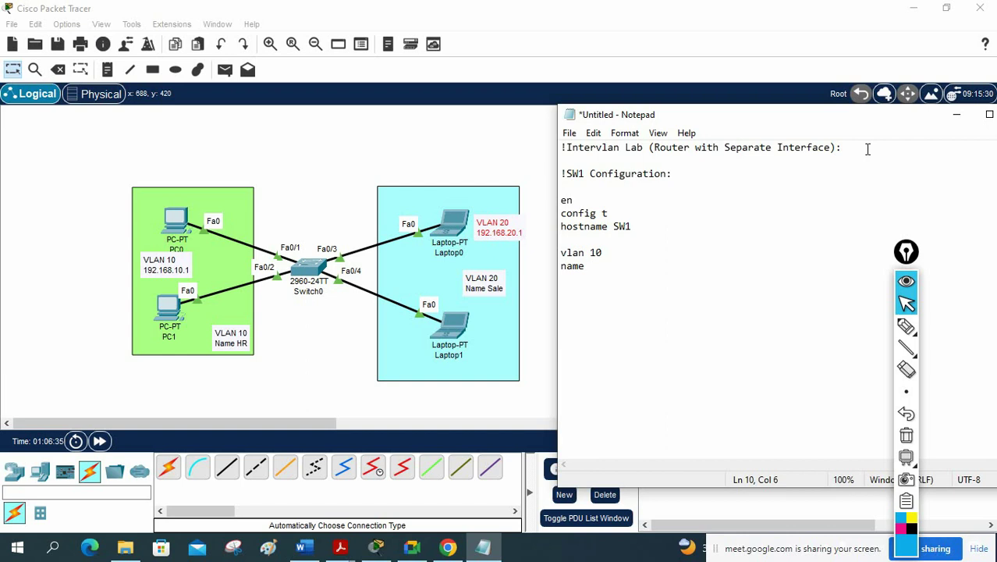
type("HR  ")
type("vlan 20 ")
type("name Sale")
key("Return")
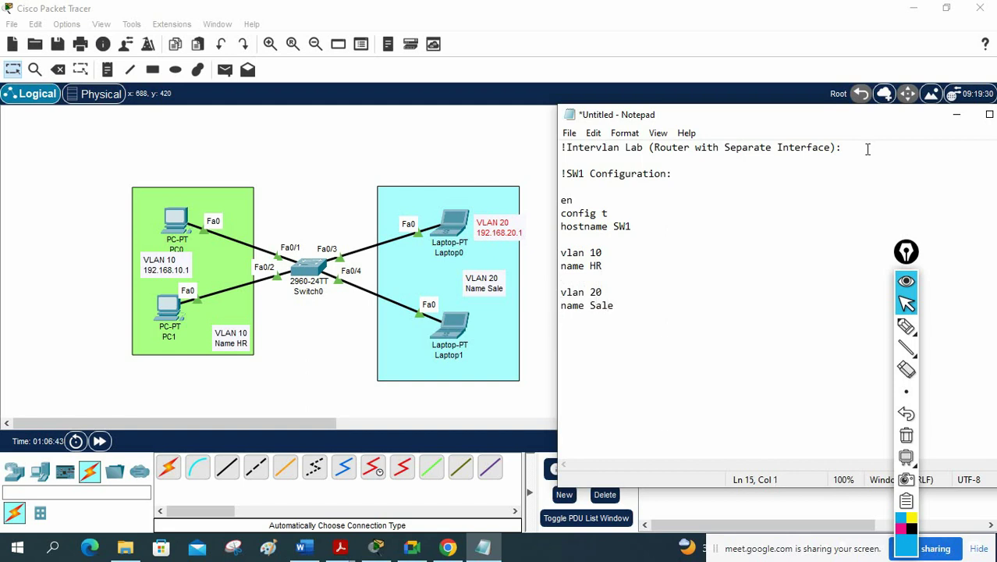
Write the port commands "int range f0/1-2", "switchport mode access" and "switchport access vlan 10".
type("int range f0/1-2")
key("Return")
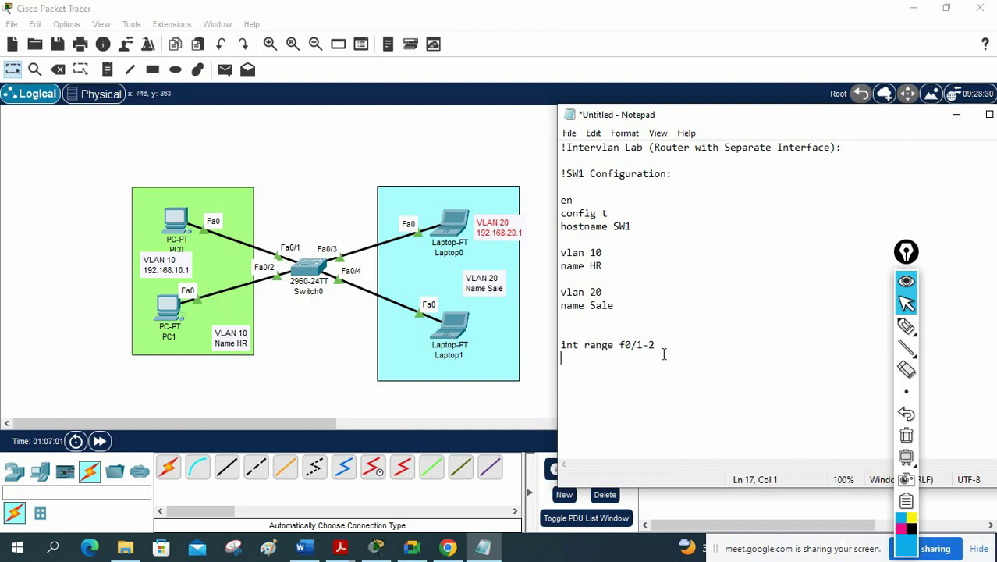
type("sw")
type("itchport ")
type("a")
type("mod")
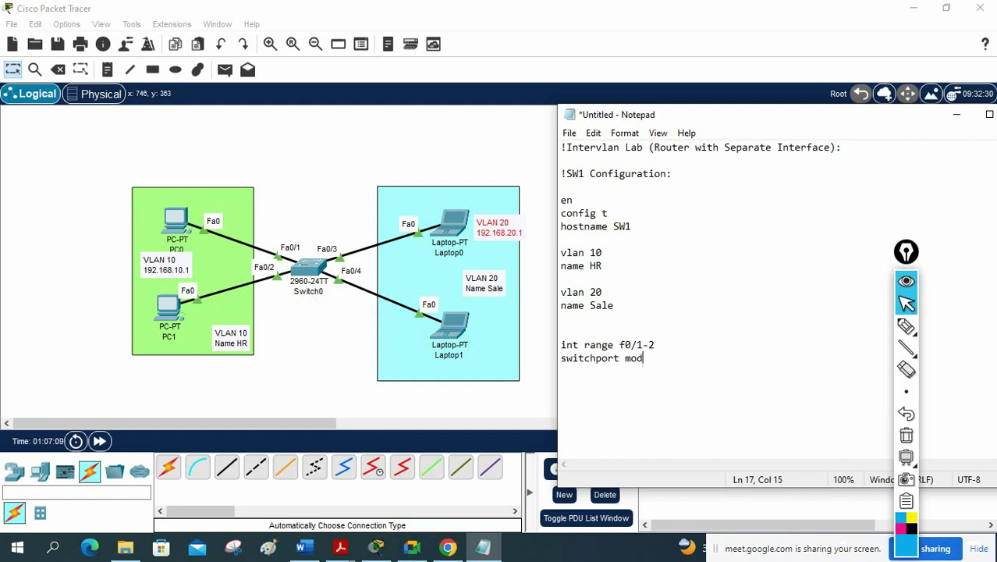
type("ccess")
key("Return")
type("s")
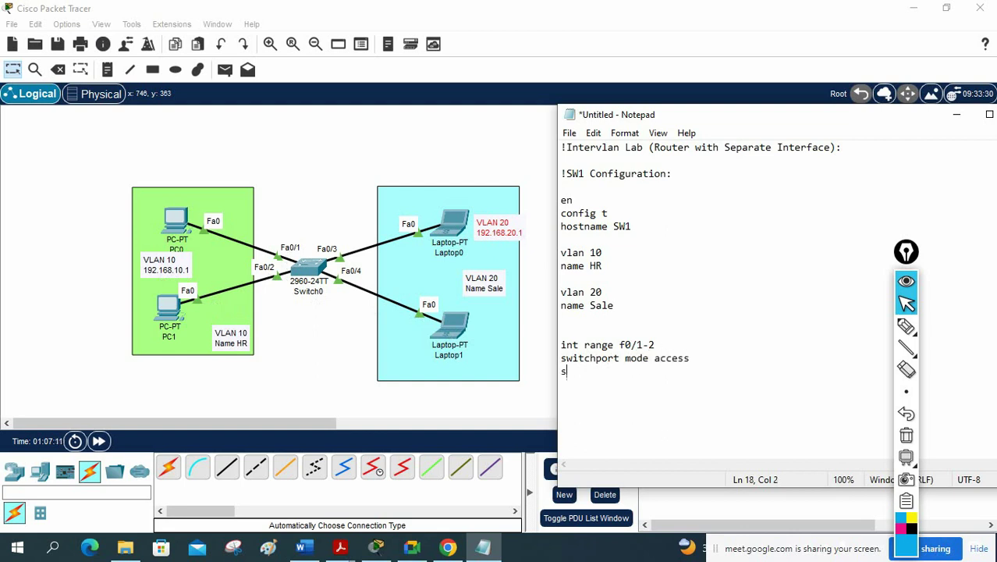
type("witchport access vlan 10")
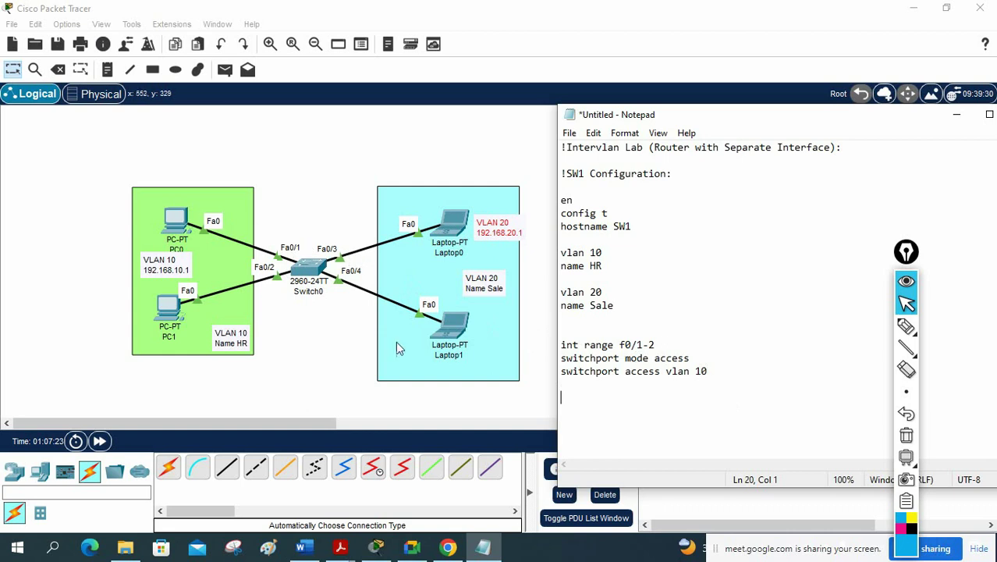
Duplicate the three f0/1-2 port command lines below the existing block in the Notepad script.
left_click_drag(732, 372, 551, 345)
key("ctrl+c")
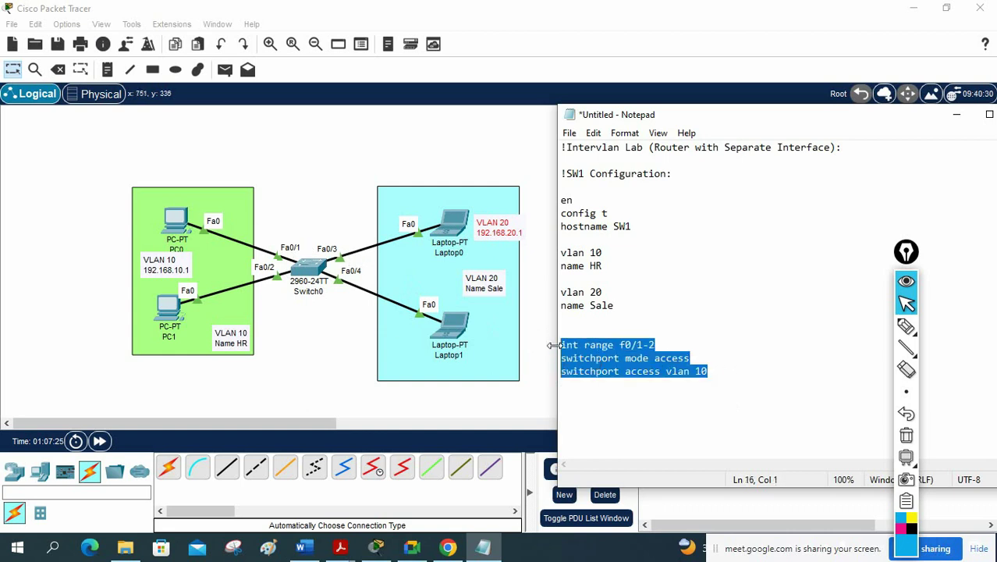
left_click(617, 391)
key("ctrl+v")
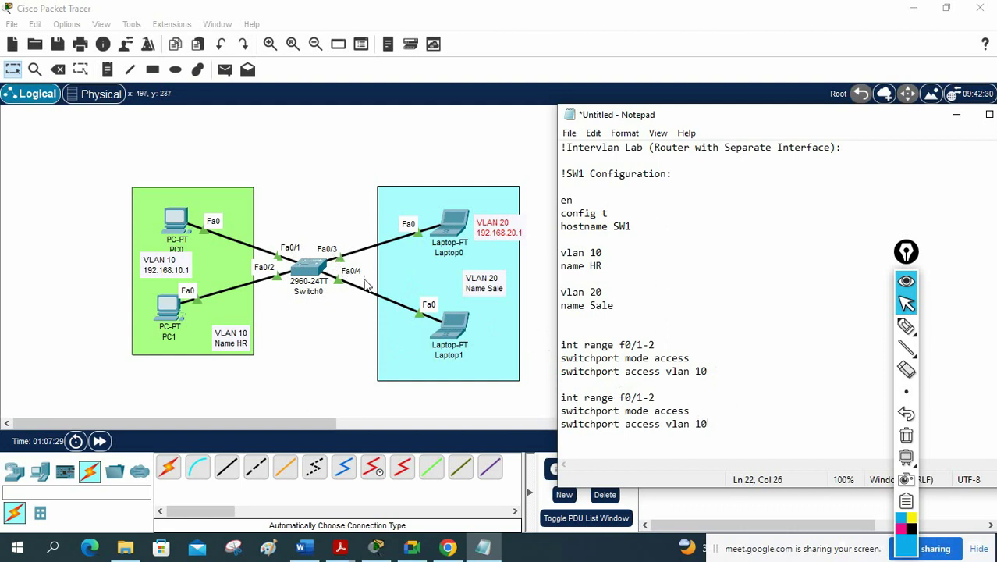
Change the duplicated block to "int range f0/3-4" and "switchport access vlan 20".
left_click(637, 398)
key("Delete")
type("3")
left_click(649, 398)
type("4")
left_click(701, 413)
left_click(695, 424)
left_click(776, 421)
Copy the SW1 script from the "!SW1 Configuration:" heading through the last switchport line.
left_click_drag(714, 423, 556, 174)
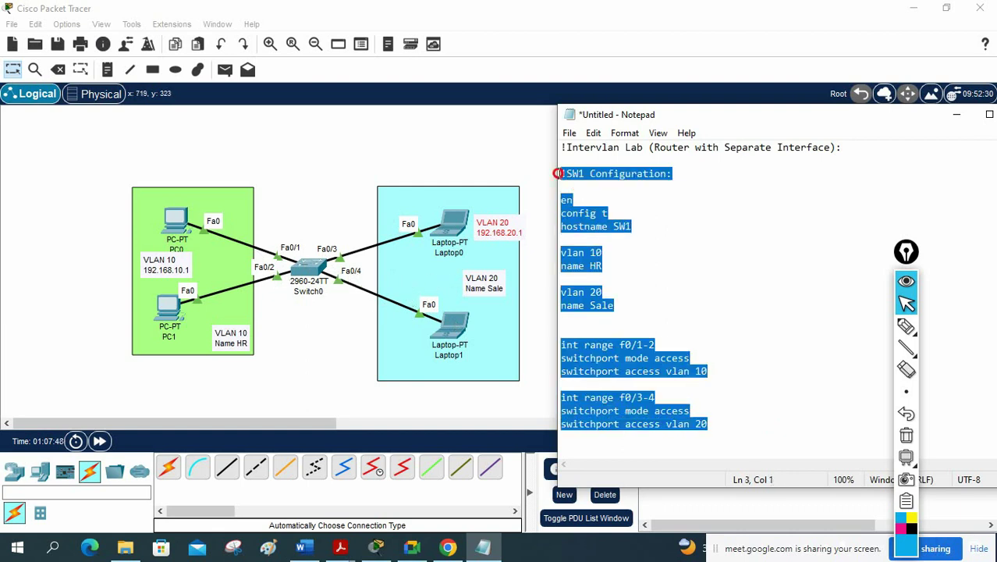
right_click(577, 235)
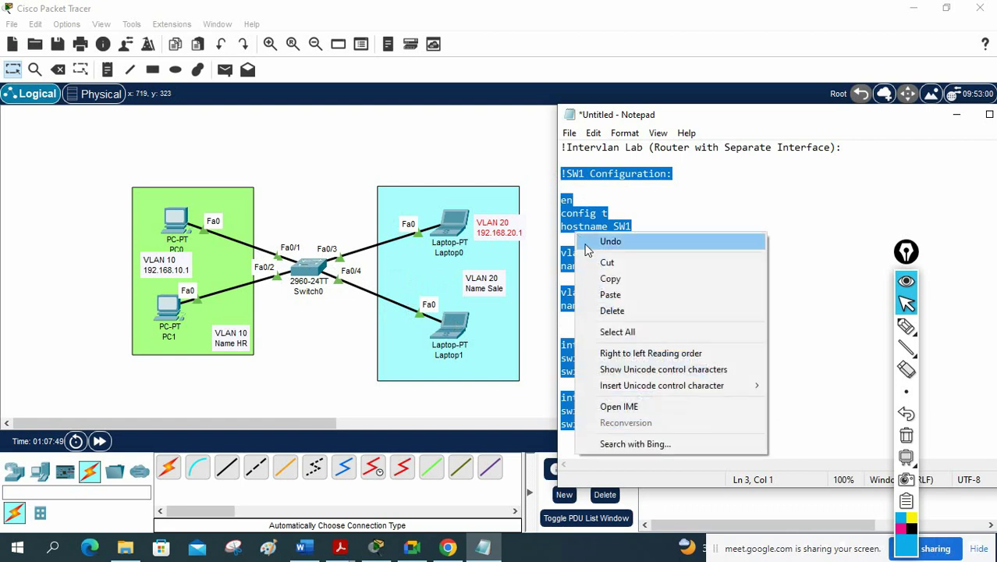
left_click(609, 279)
Switch to Packet Tracer, open Switch0's CLI maximized and paste the copied SW1 script at the prompt.
left_click(310, 265)
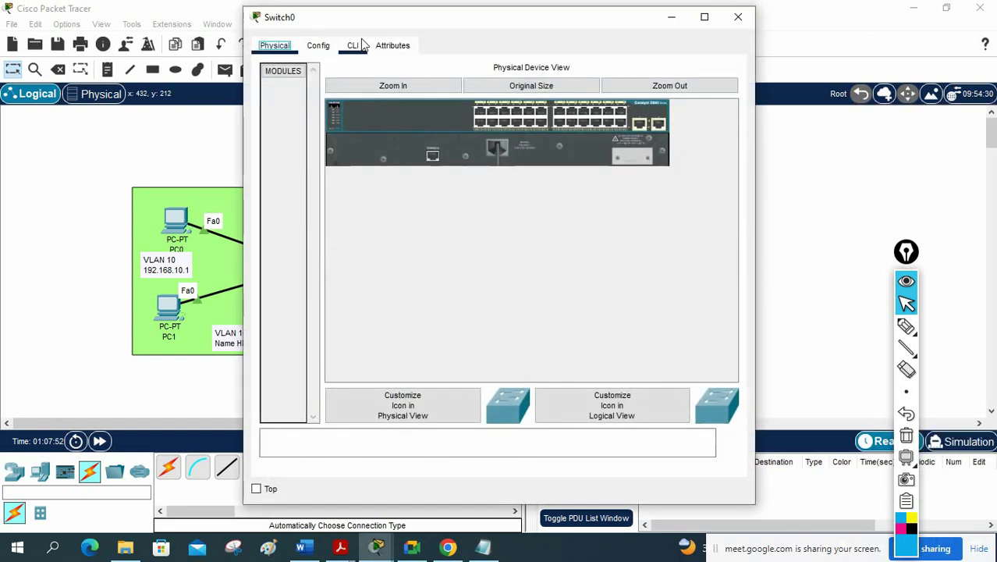
left_click(359, 45)
left_click(705, 17)
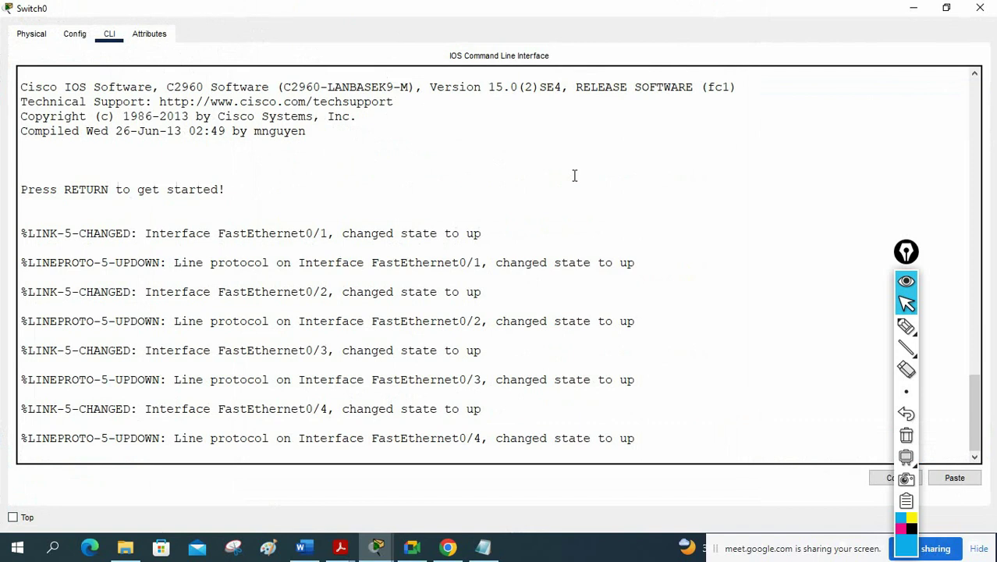
key("Return")
key("Return")
key("Return")
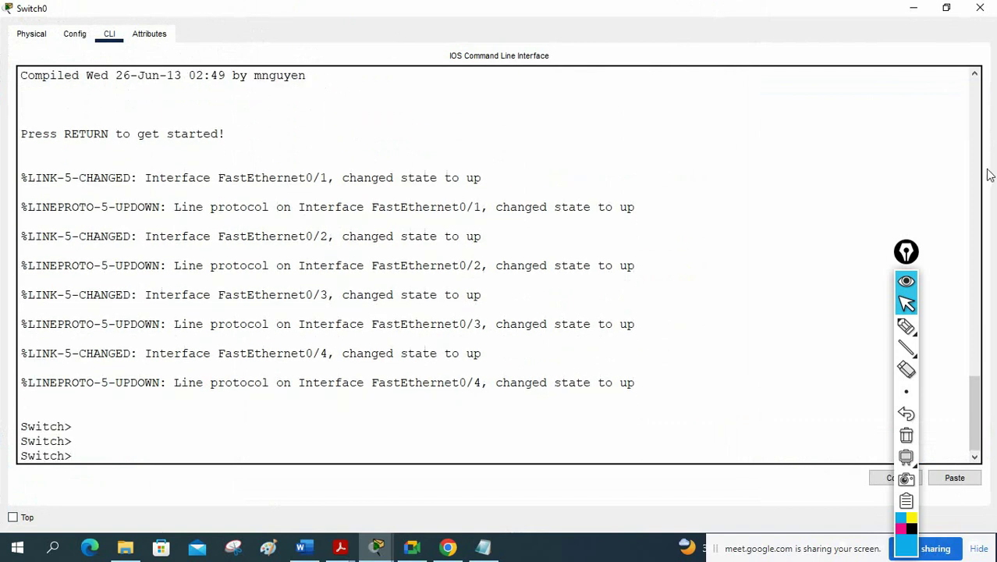
right_click(756, 133)
left_click(777, 163)
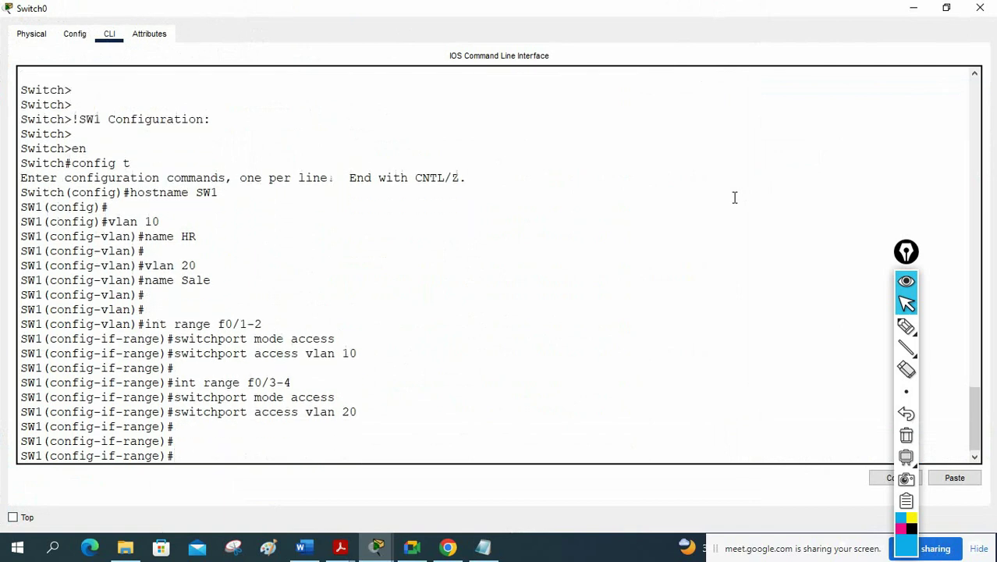
Exit configuration mode, run "sh vlan br" and check the ports assigned to VLAN 10 HR and VLAN 20 Sale.
key("ctrl+z")
key("Return")
key("Return")
type("sh vlan br")
key("Return")
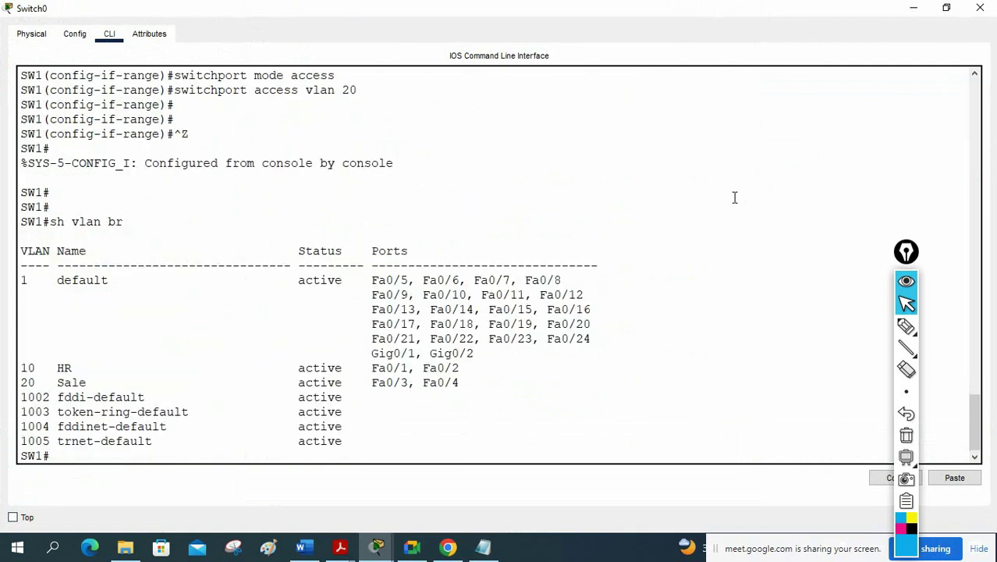
left_click_drag(22, 371, 460, 372)
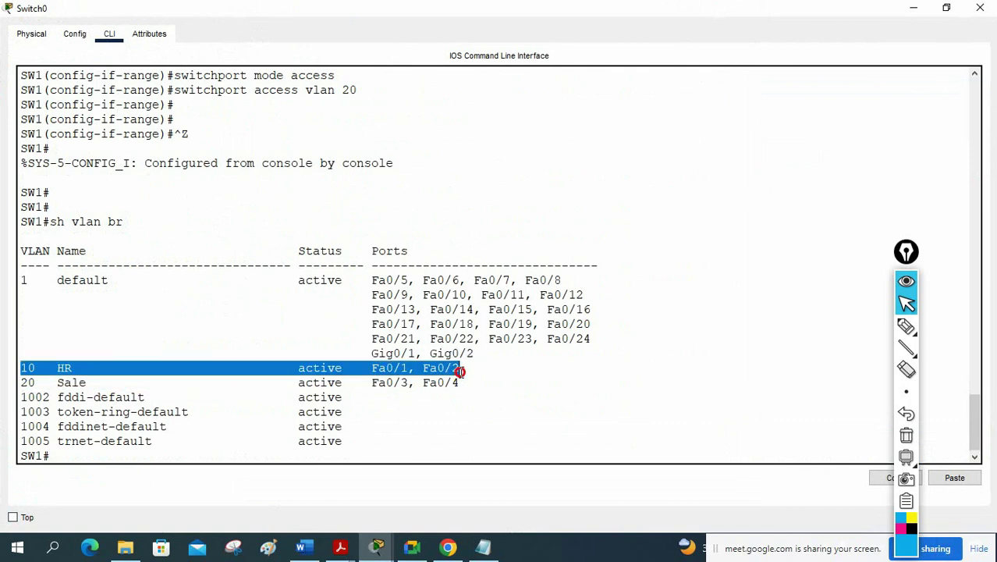
left_click_drag(22, 382, 402, 383)
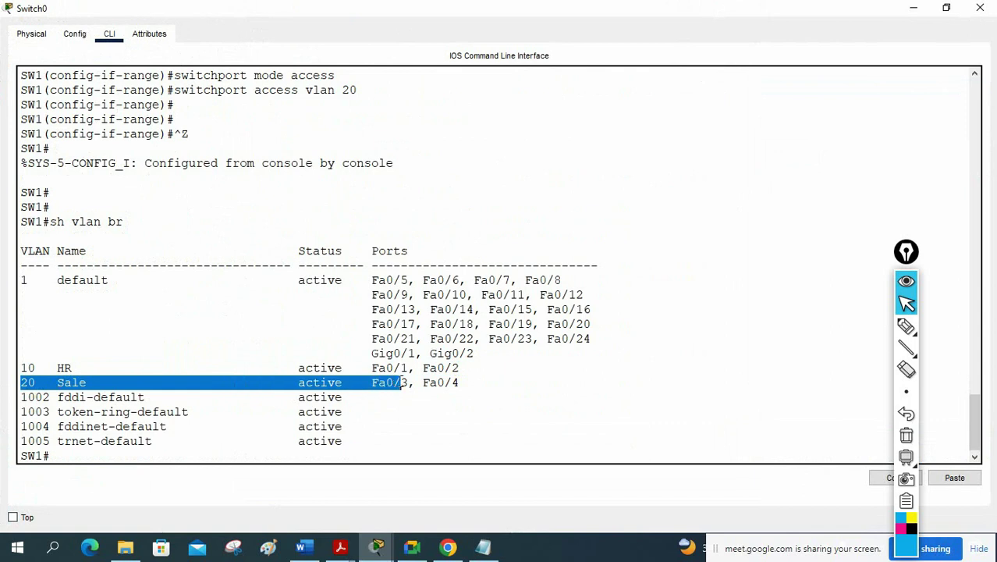
left_click_drag(459, 370, 24, 366)
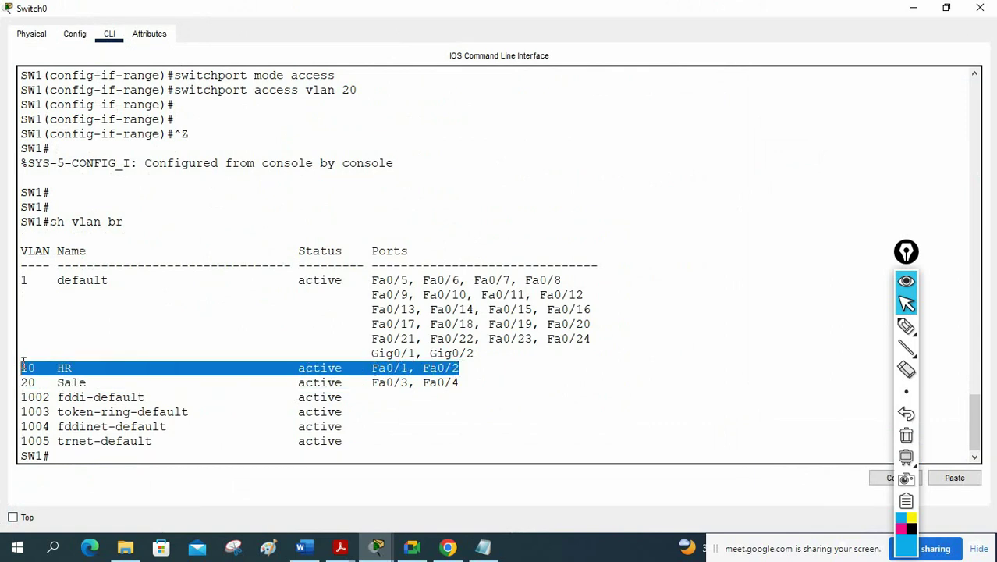
left_click_drag(463, 382, 9, 383)
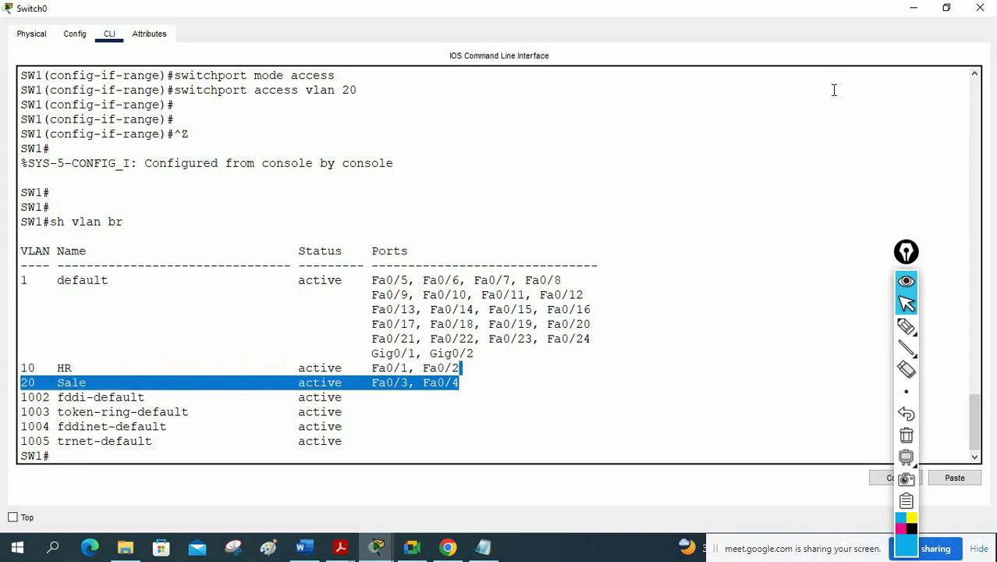
left_click(915, 9)
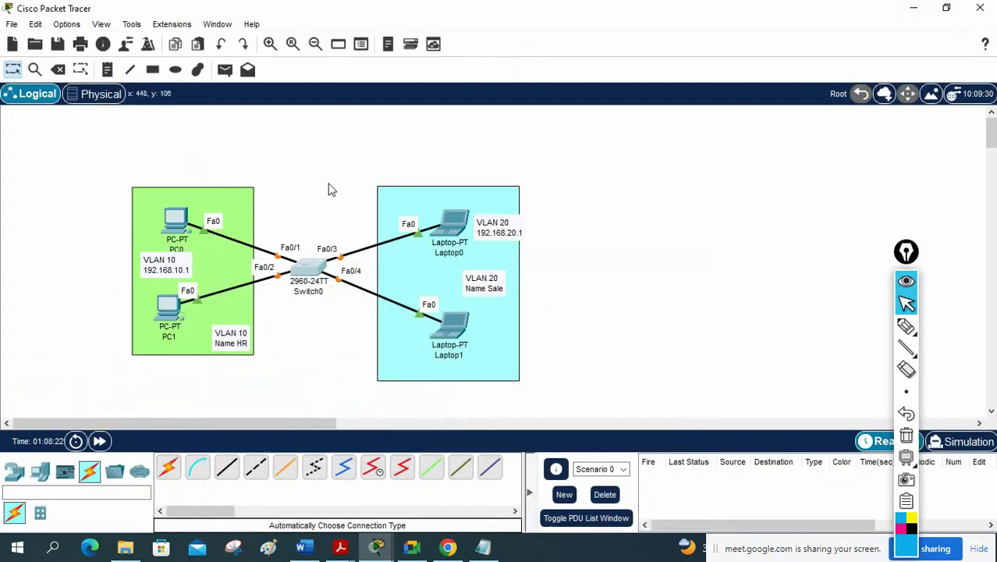
Set PC0's static IPv4 address to 192.168.10.2 with subnet mask 255.255.255.0.
left_click(176, 223)
left_click(362, 46)
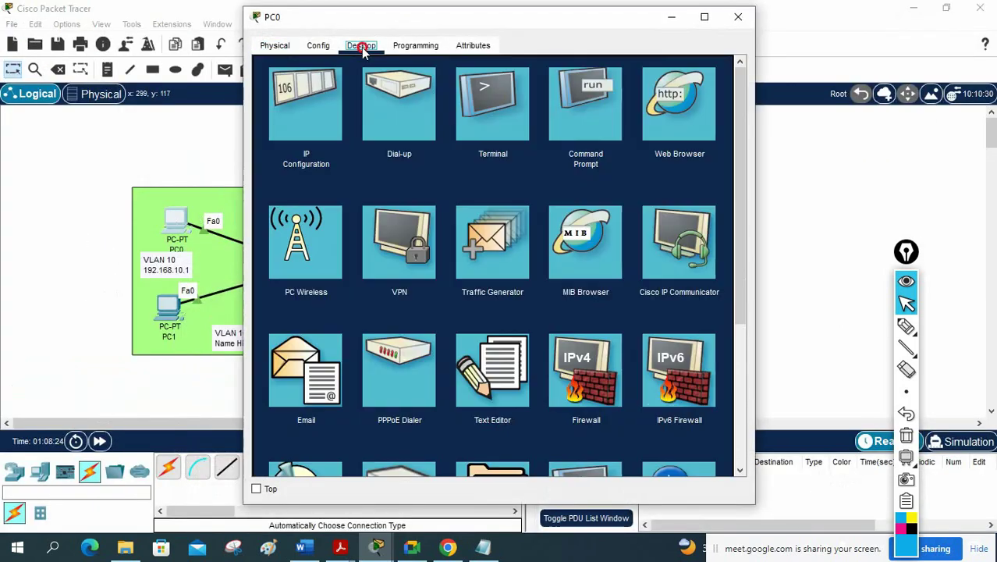
left_click(313, 109)
left_click(445, 147)
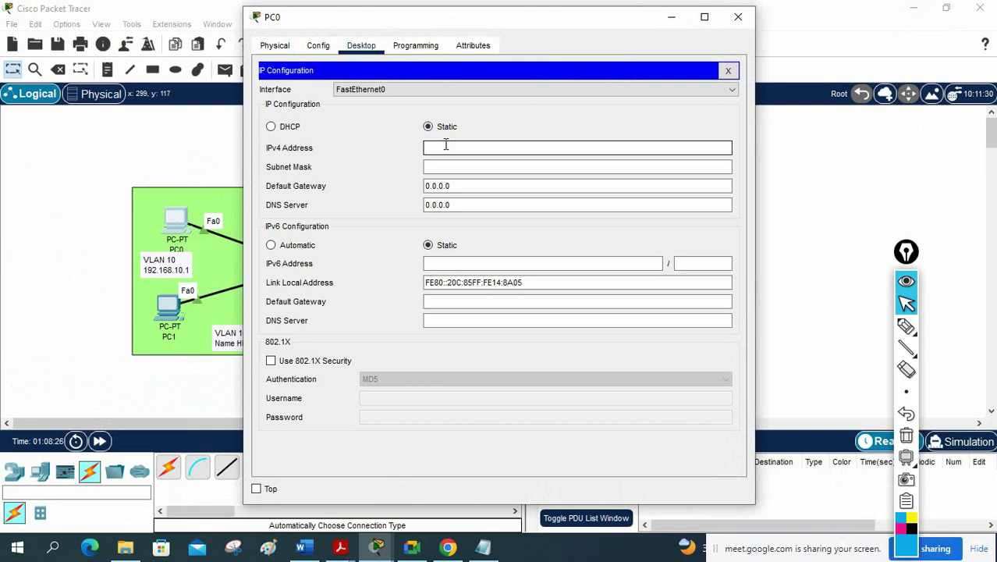
type("192.168.1")
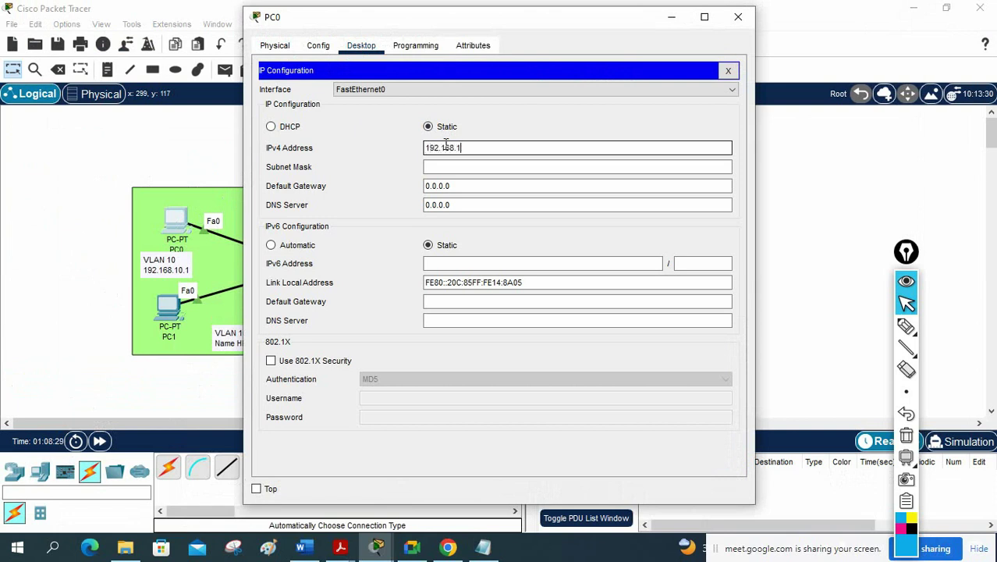
type("0.2")
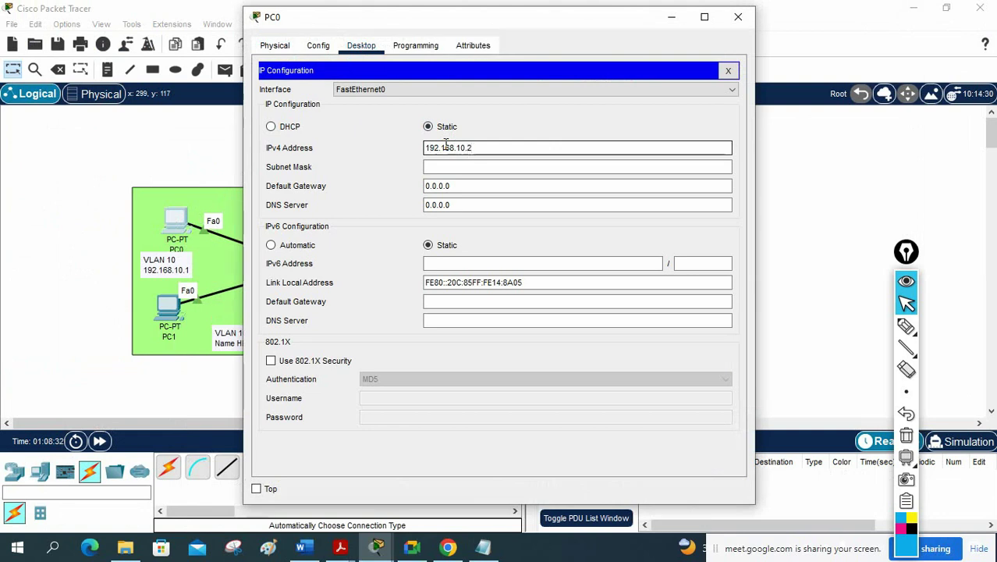
key("Tab")
Set PC0's default gateway to 192.168.10.1 and close its configuration window.
left_click_drag(479, 147, 421, 148)
key("ctrl+c")
left_click_drag(469, 185, 381, 180)
key("ctrl+v")
key("BackSpace")
type("1")
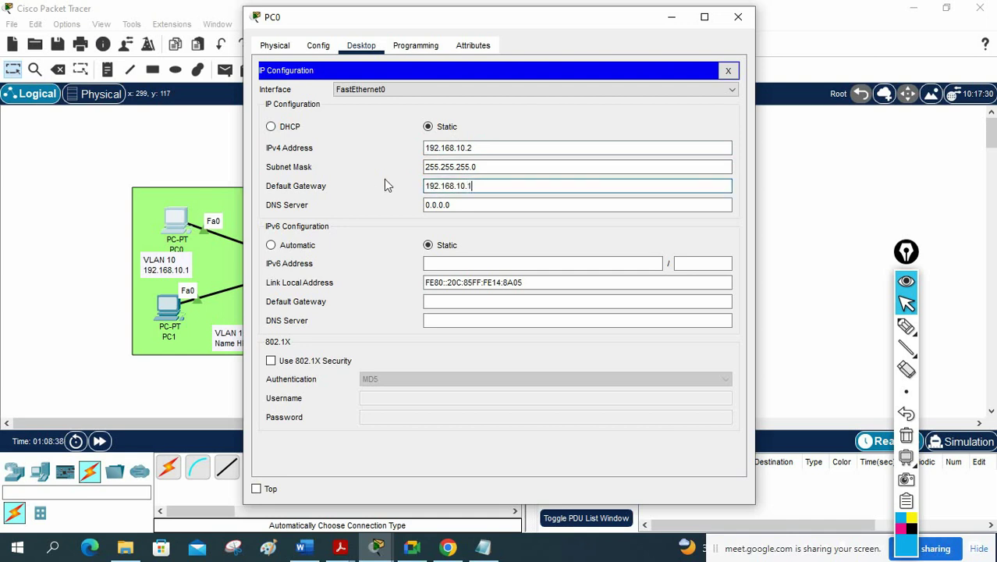
left_click(739, 16)
Rename the PC0 label as 192.168.10.2 and the PC1 label as 192.168.10.3.
mouse_move(183, 259)
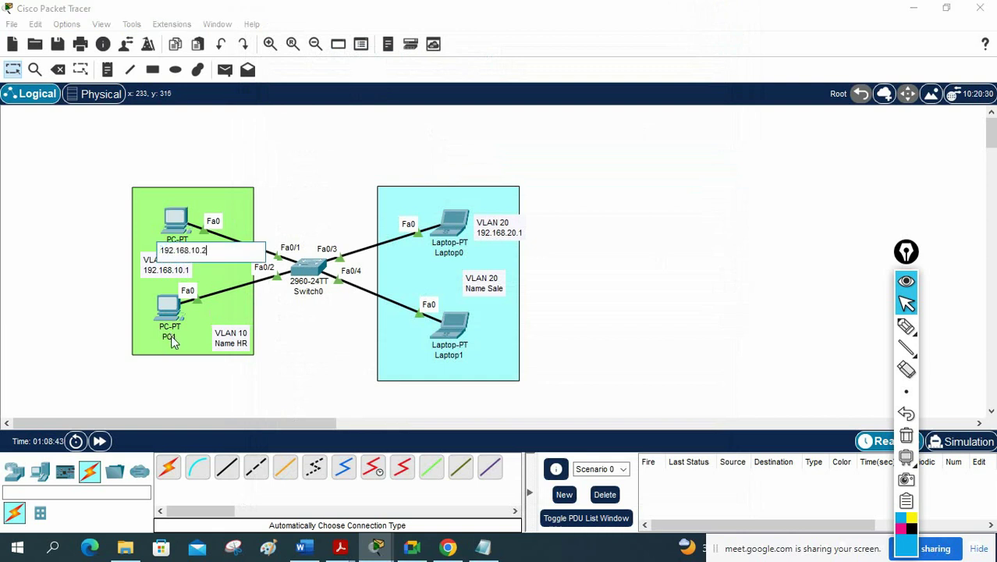
mouse_move(171, 336)
key("BackSpace")
type("3")
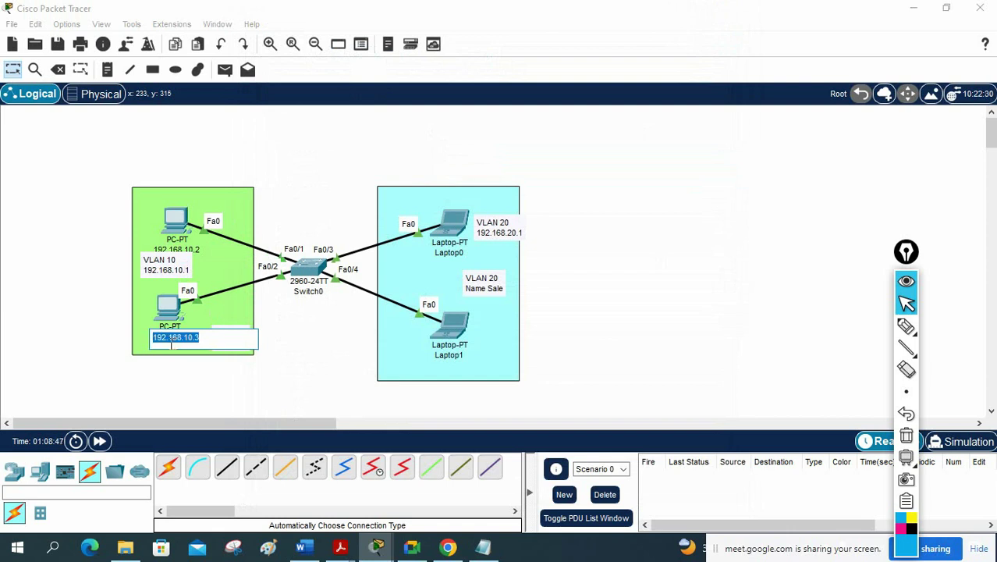
Give the lower VLAN 10 PC the static IPv4 address 192.168.10.3 with subnet mask 255.255.255.0.
left_click(166, 308)
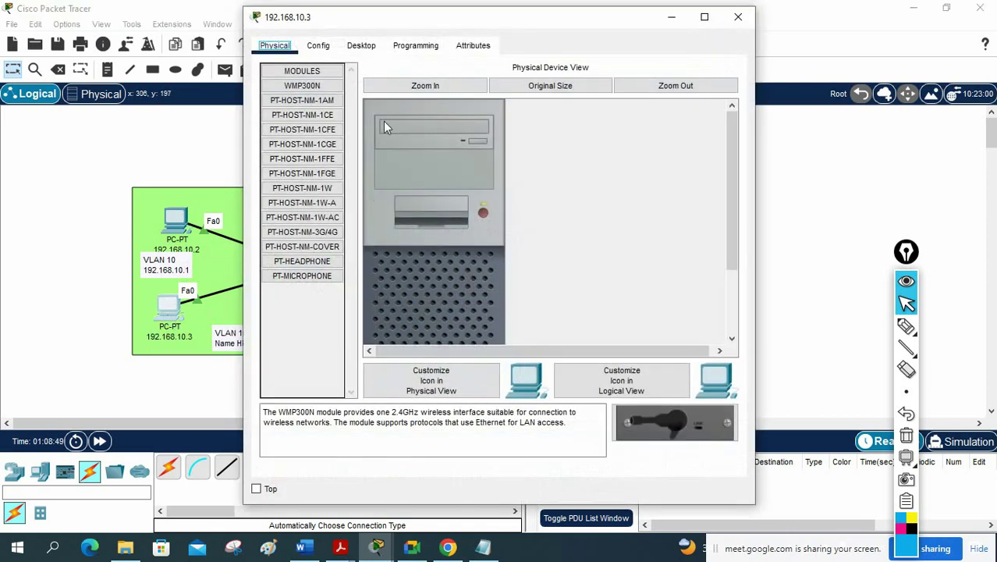
left_click(361, 45)
left_click(337, 100)
left_click(441, 147)
key("ctrl+v")
key("Tab")
Enter the VLAN 10 default gateway for the 192.168.10.3 PC and close its configuration window.
key("Tab")
key("ctrl+v")
key("BackSpace")
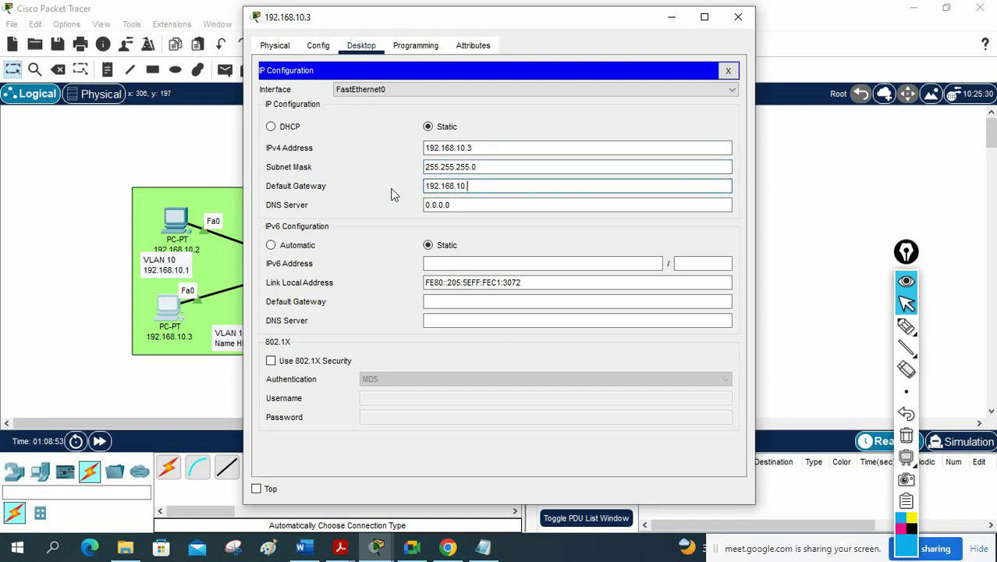
left_click(728, 70)
left_click_drag(728, 22, 731, 25)
left_click(732, 23)
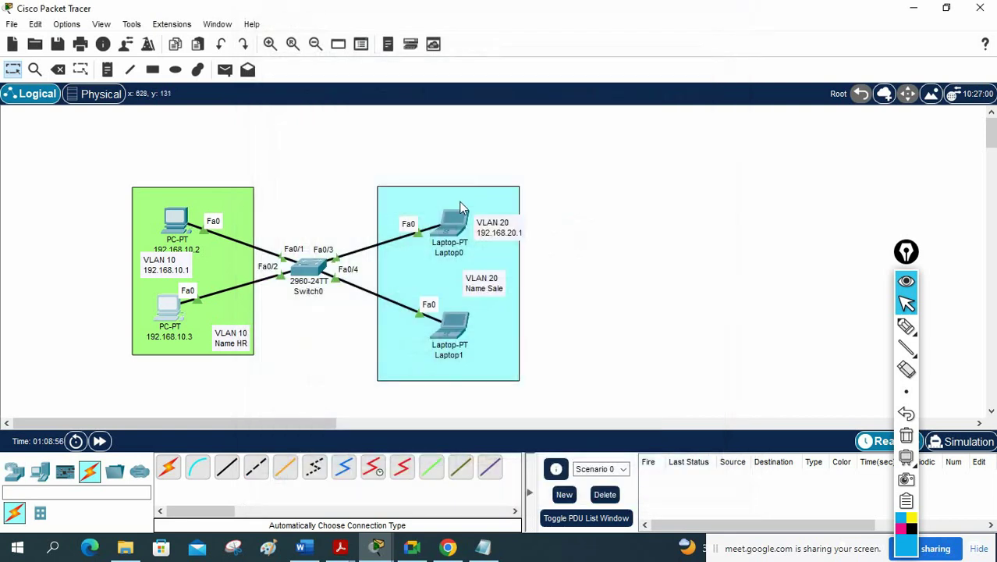
Rename the Laptop0 label as 192.168.20.2.
left_click(453, 253)
key("ctrl+v")
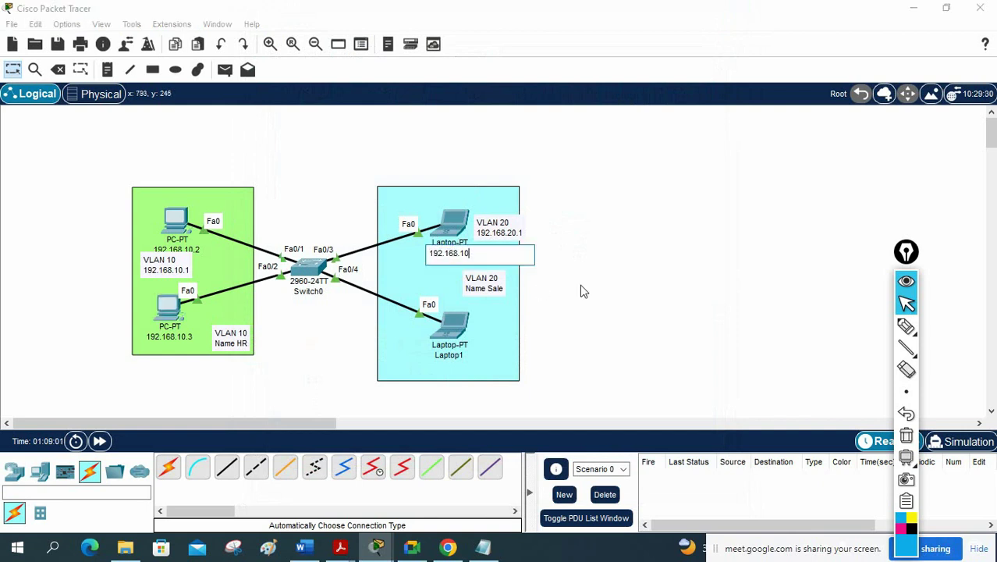
type("20.2")
key("ctrl+a")
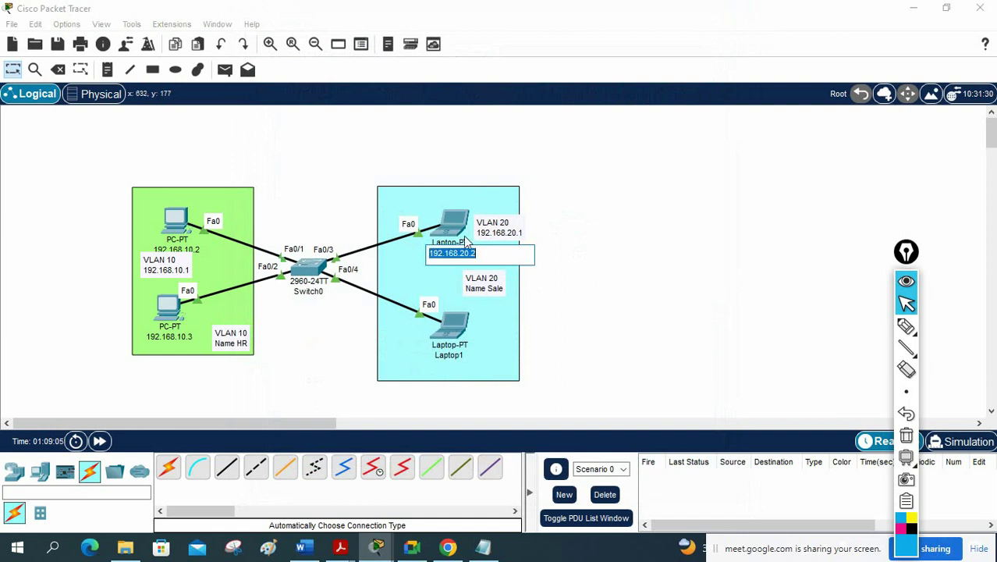
Give the upper VLAN 20 laptop the static IPv4 address 192.168.20.2 with subnet mask 255.255.255.0.
left_click(426, 219)
left_click(361, 45)
left_click(319, 96)
left_click(487, 151)
key("ctrl+v")
left_click(457, 167)
Set the 192.168.20.2 laptop's default gateway to 192.168.20.1 and close its configuration window.
left_click(470, 187)
key("ctrl+a")
key("ctrl+v")
key("BackSpace")
type("1")
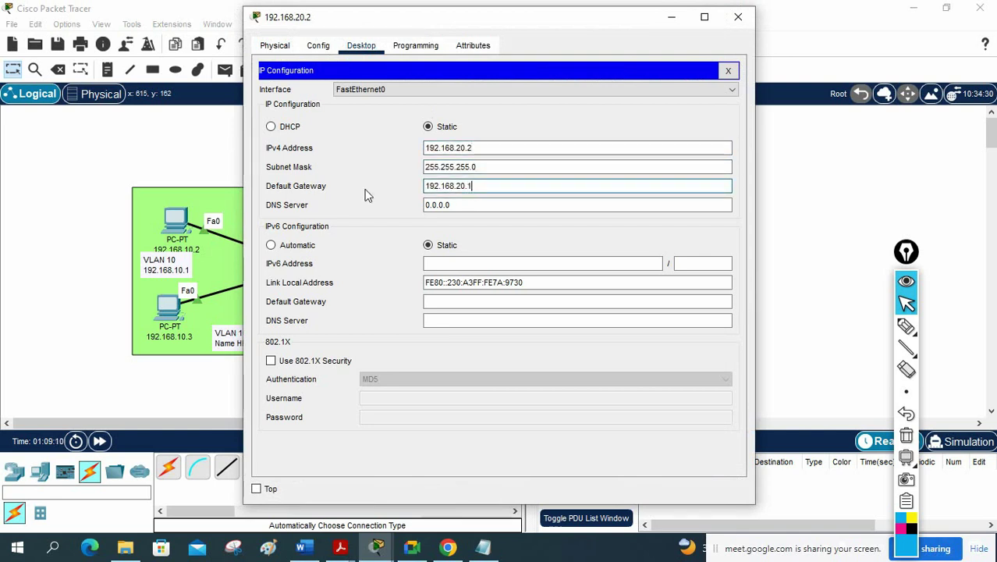
left_click(738, 16)
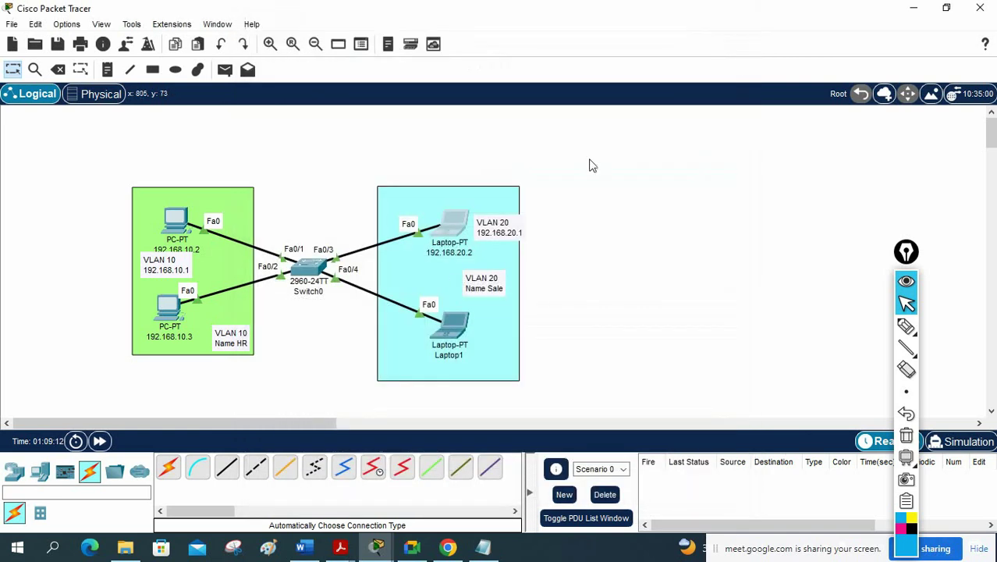
Rename the Laptop1 label as 192.168.20.3.
left_click(449, 355)
key("ctrl+v")
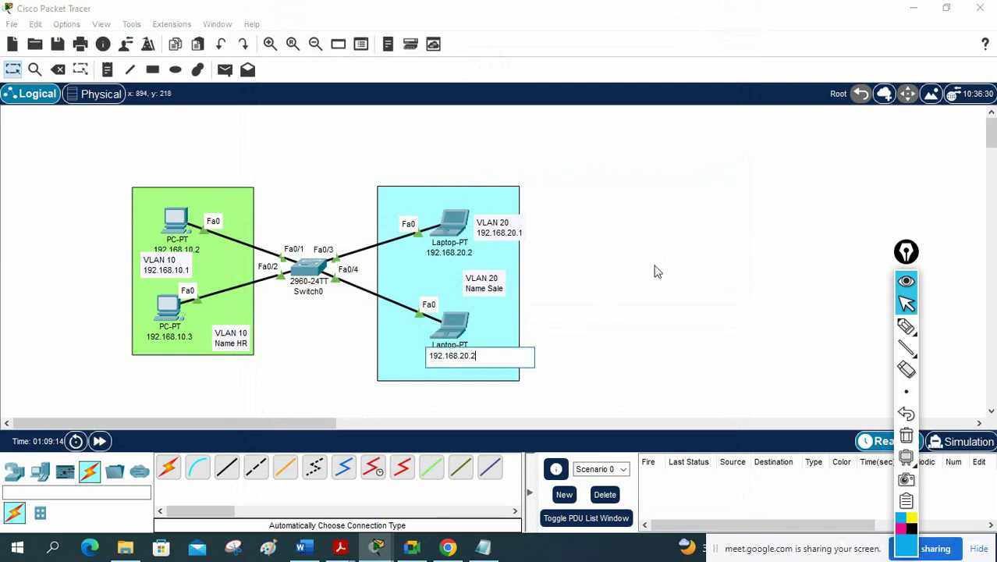
key("ctrl+a")
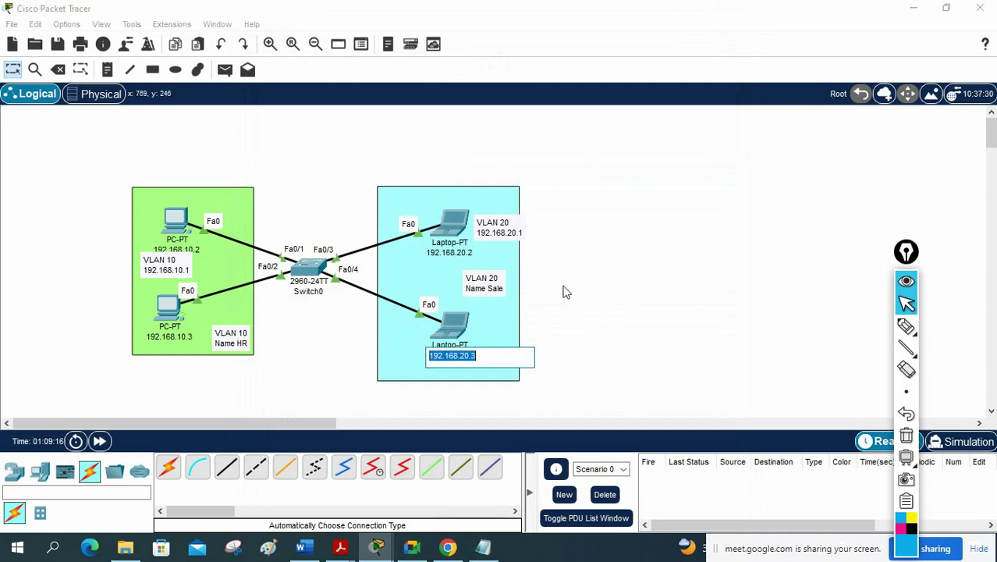
Give the lower VLAN 20 laptop the IPv4 address 192.168.20.3, subnet mask 255.255.255.0 and default gateway 192.168.20.1.
left_click(460, 334)
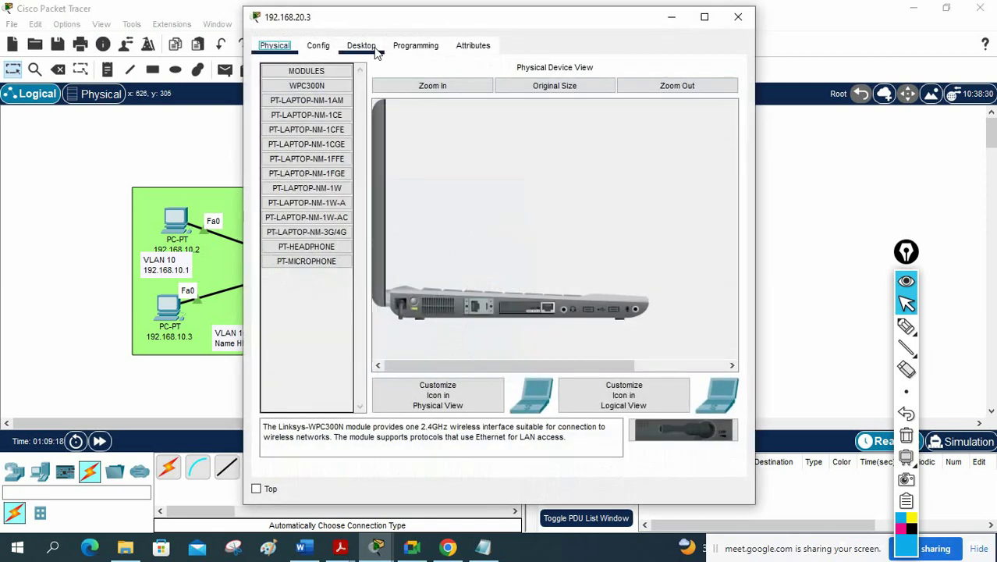
left_click(362, 45)
left_click(333, 97)
left_click(516, 150)
key("ctrl+v")
left_click(508, 166)
key("Tab")
key("ctrl+v")
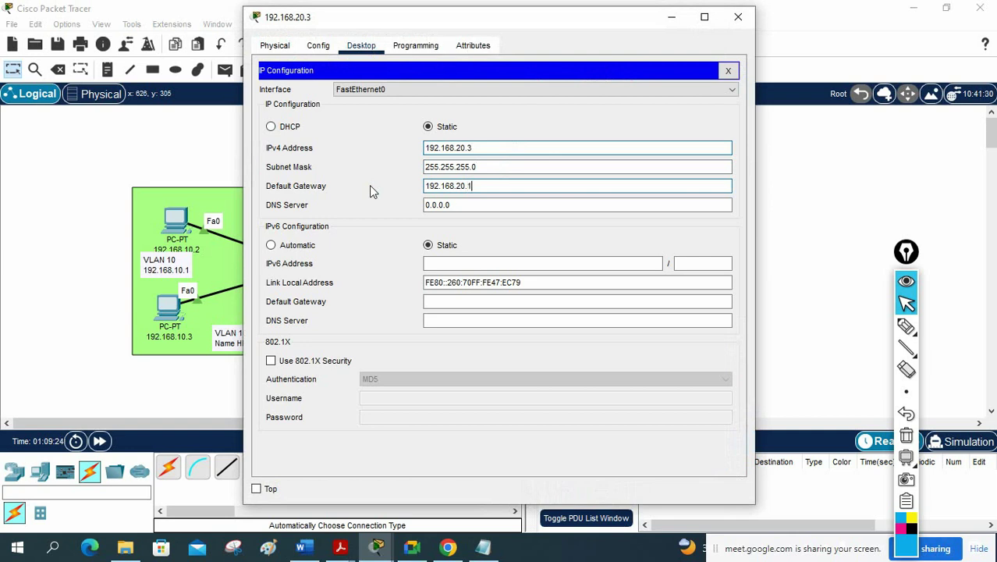
left_click(738, 16)
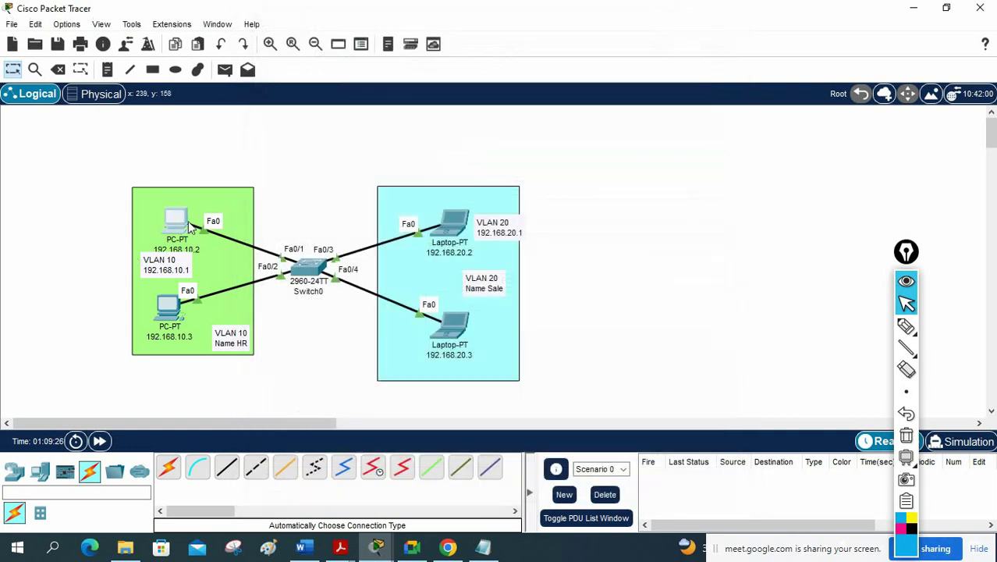
From the command prompt of the 192.168.10.2 PC, ping 192.168.10.3.
left_click(175, 221)
left_click(592, 95)
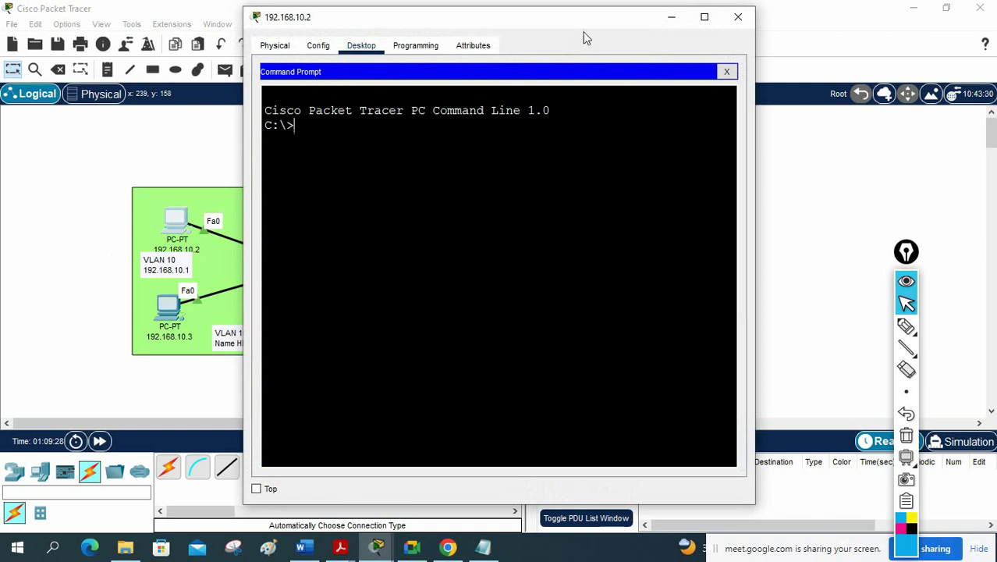
left_click_drag(583, 24, 767, 46)
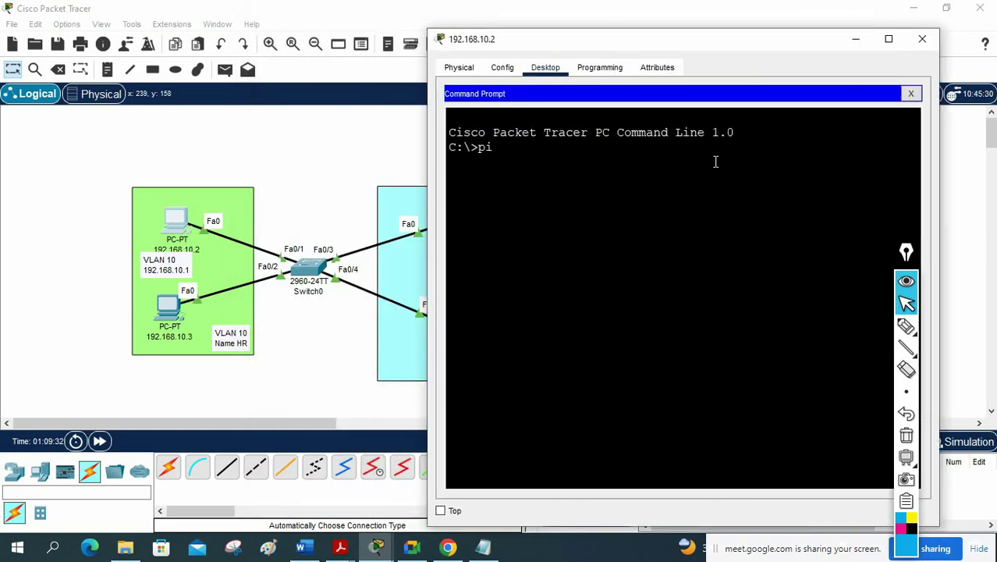
type("ping 192.168.10")
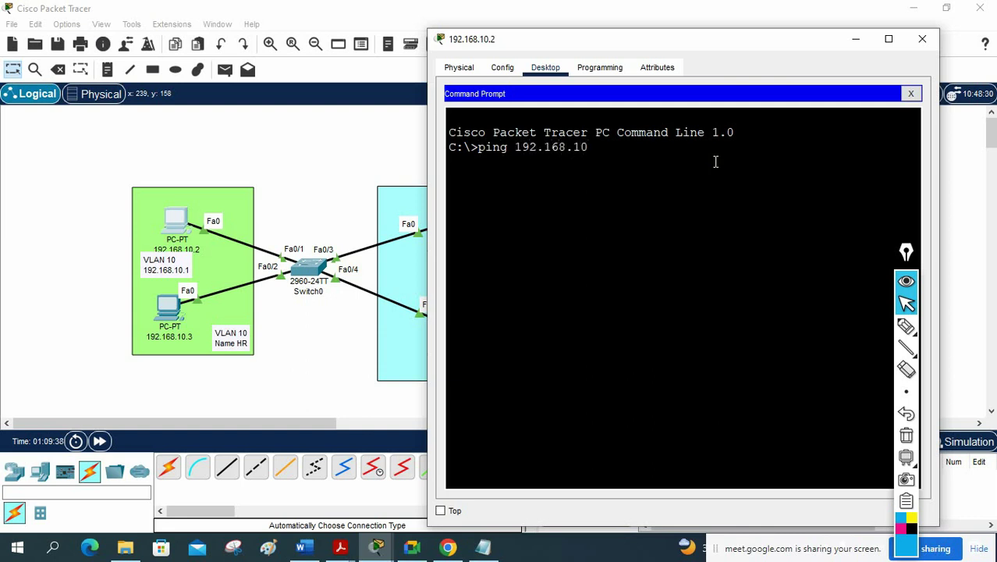
type(".3")
key("Return")
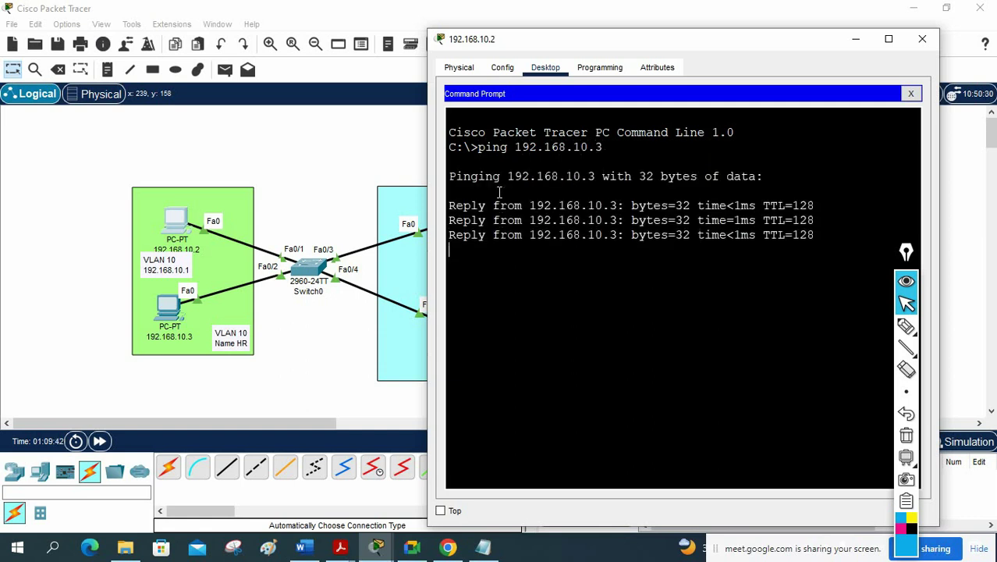
Draw a temporary pen line between the two VLAN 10 PCs, clear it and return to the normal pointer.
left_click(906, 326)
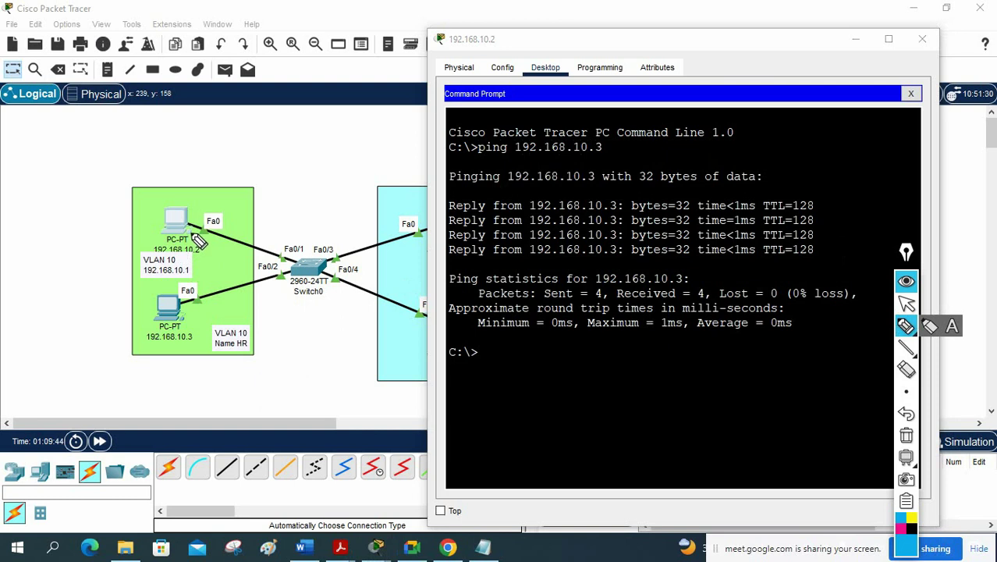
mouse_move(196, 224)
left_mouse_down()
mouse_move(189, 289)
mouse_move(206, 300)
left_mouse_up()
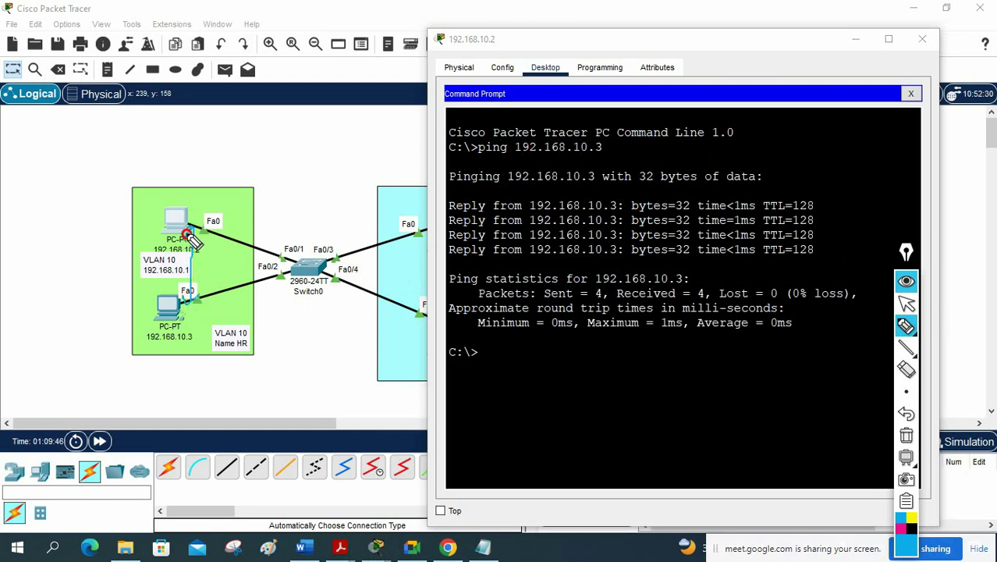
left_click(905, 435)
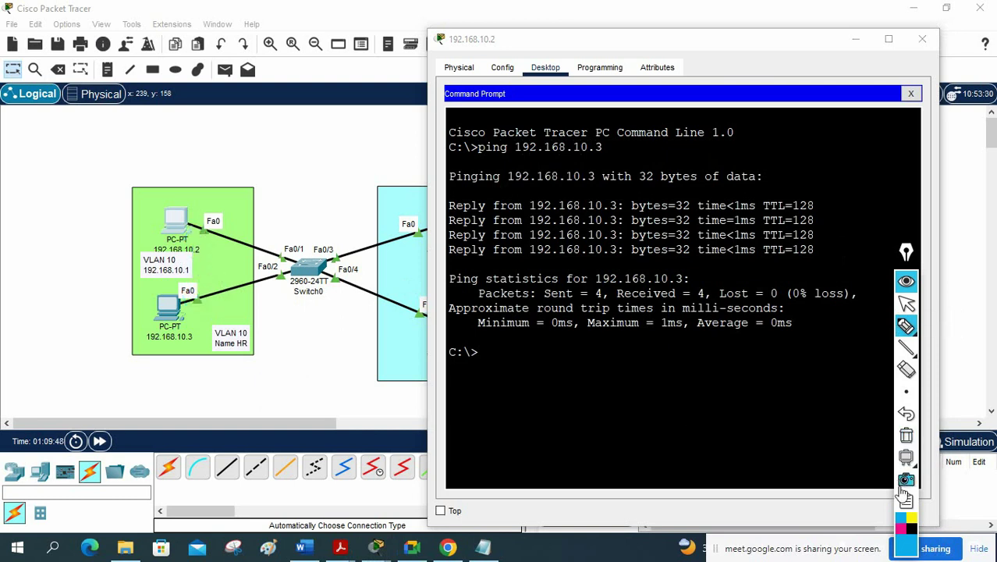
left_click(906, 303)
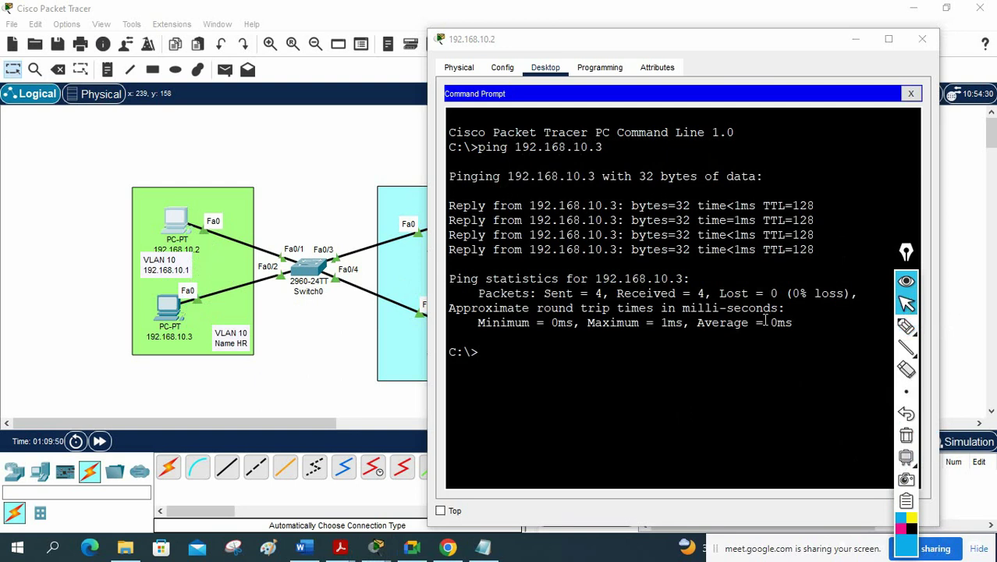
Ping the upper VLAN 20 laptop at 192.168.20.2 from the 192.168.10.2 PC's command prompt.
left_click_drag(634, 44, 733, 38)
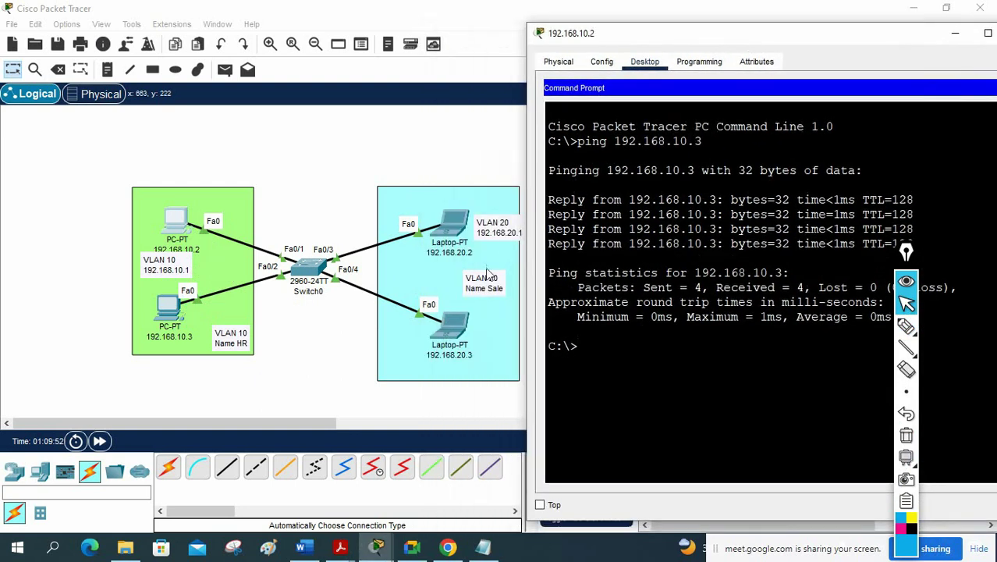
left_click_drag(600, 316, 892, 317)
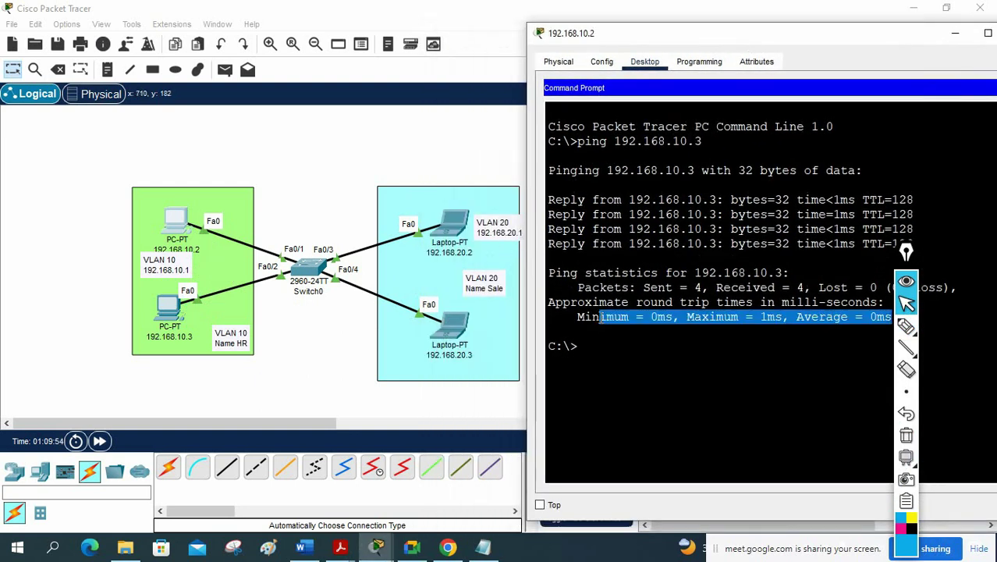
key("Up")
key("BackSpace")
key("BackSpace")
key("BackSpace")
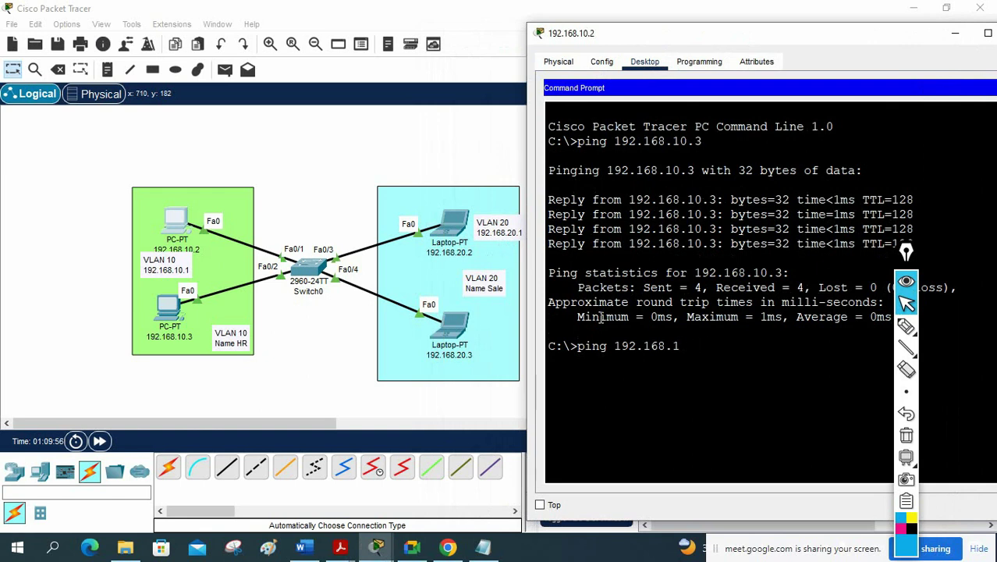
type("20.2")
key("Return")
Move the command prompt window and drawing toolbar clear of the topology, and ping 192.168.20.3 from the same PC.
left_click_drag(679, 33, 621, 33)
mouse_move(907, 252)
left_mouse_down()
mouse_move(672, 264)
mouse_move(11, 187)
mouse_move(10, 176)
left_mouse_up()
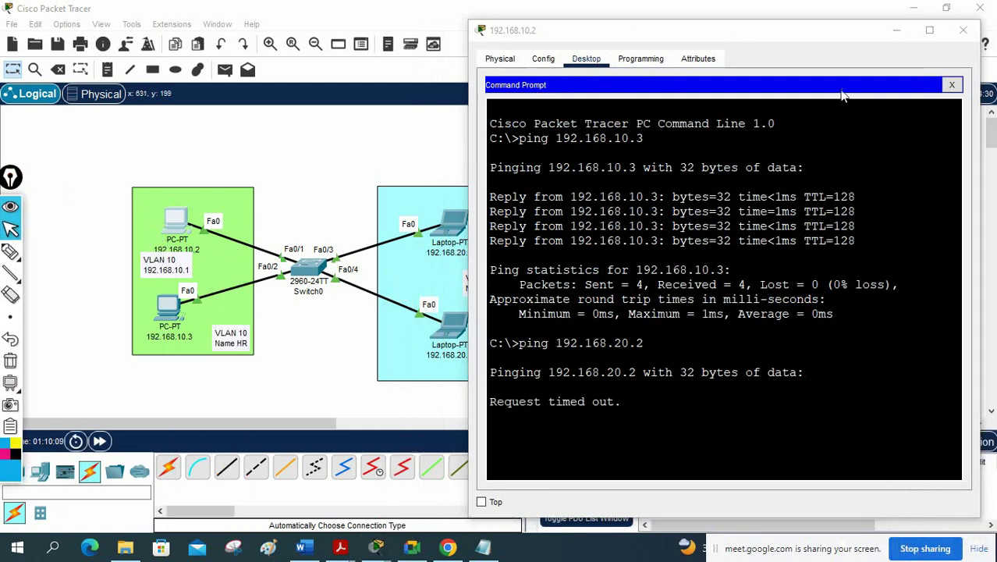
left_click_drag(817, 39, 864, 42)
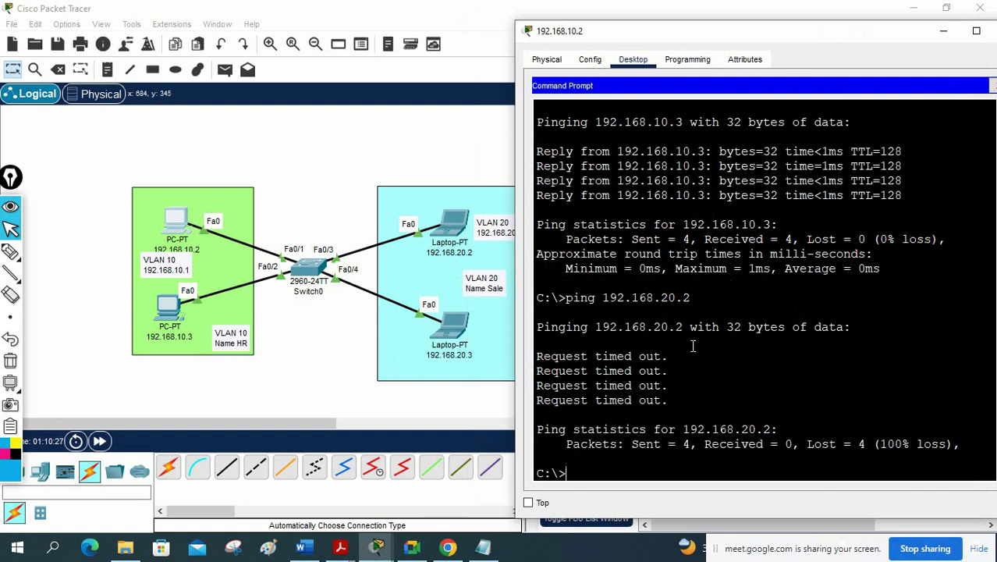
key("Up")
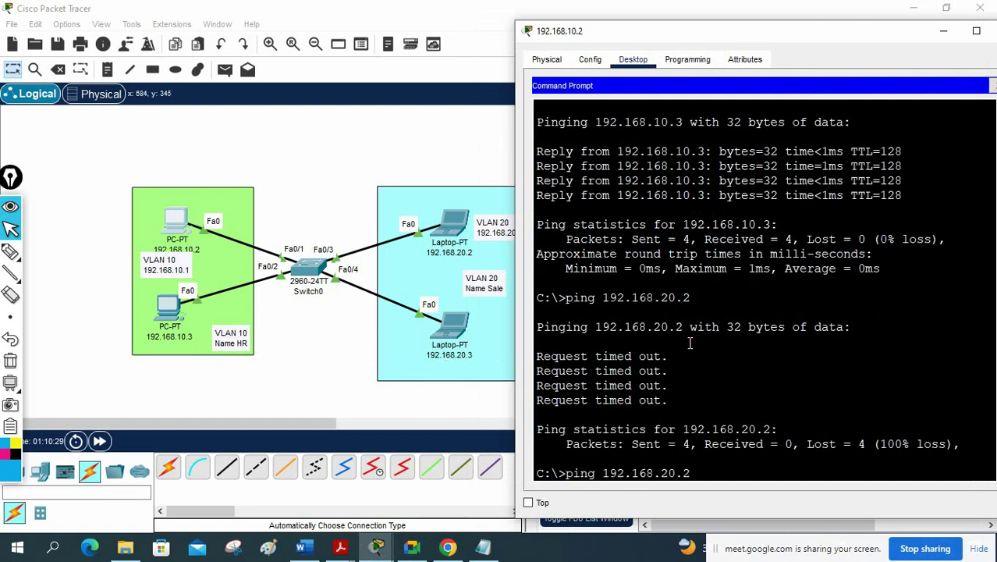
key("Return")
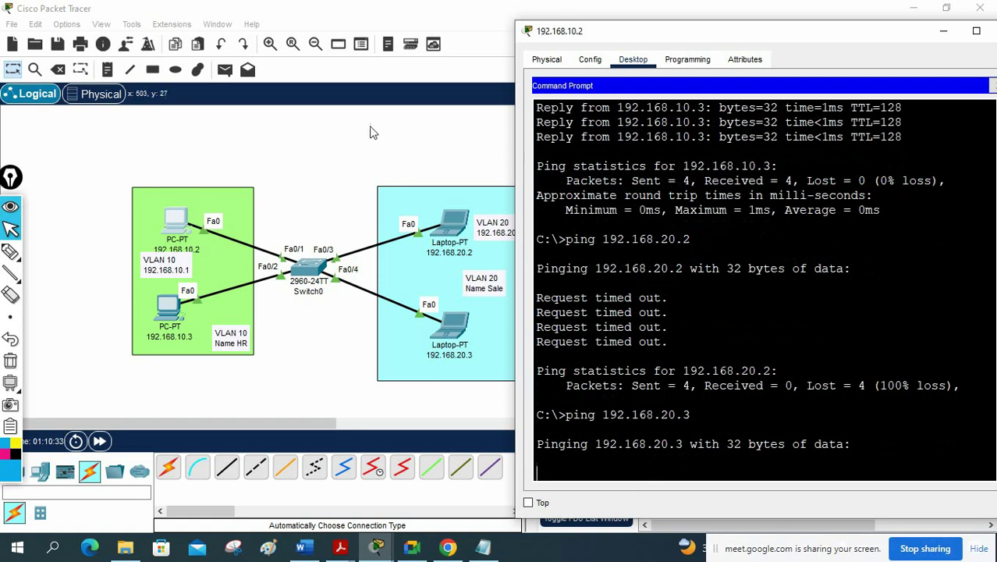
Place a note reading "Router with Separate Interfaces" above the topology and return to the selection tool.
left_click(108, 70)
left_click(200, 116)
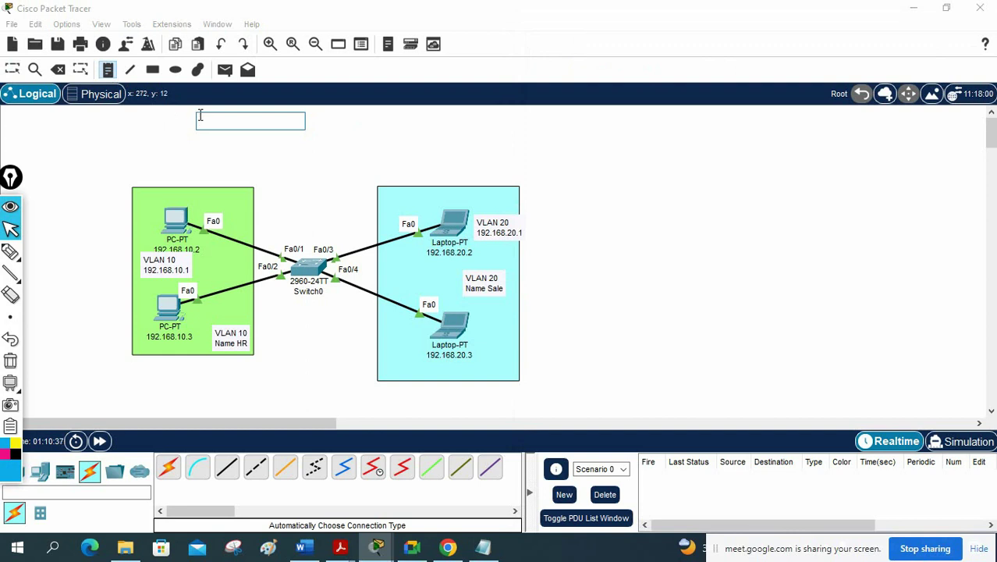
type("V")
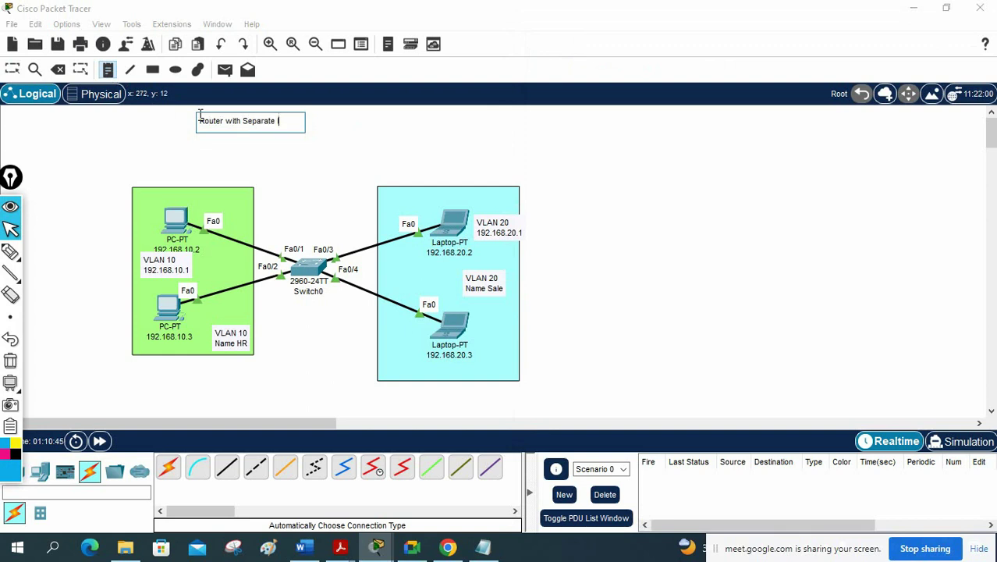
type("fac")
key("BackSpace")
key("BackSpace")
type("erf")
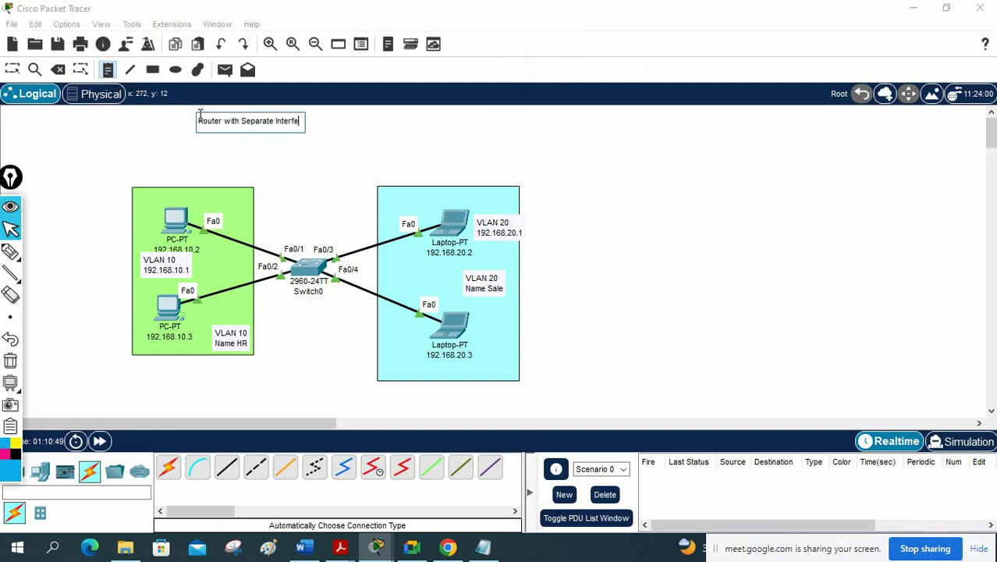
type("ac")
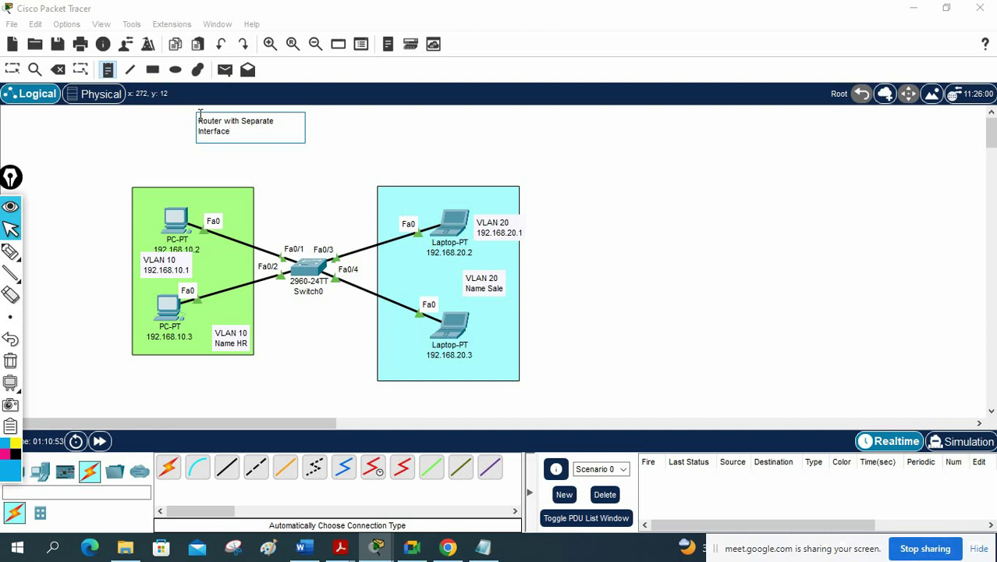
type("es")
key("Return")
key("BackSpace")
left_click(435, 134)
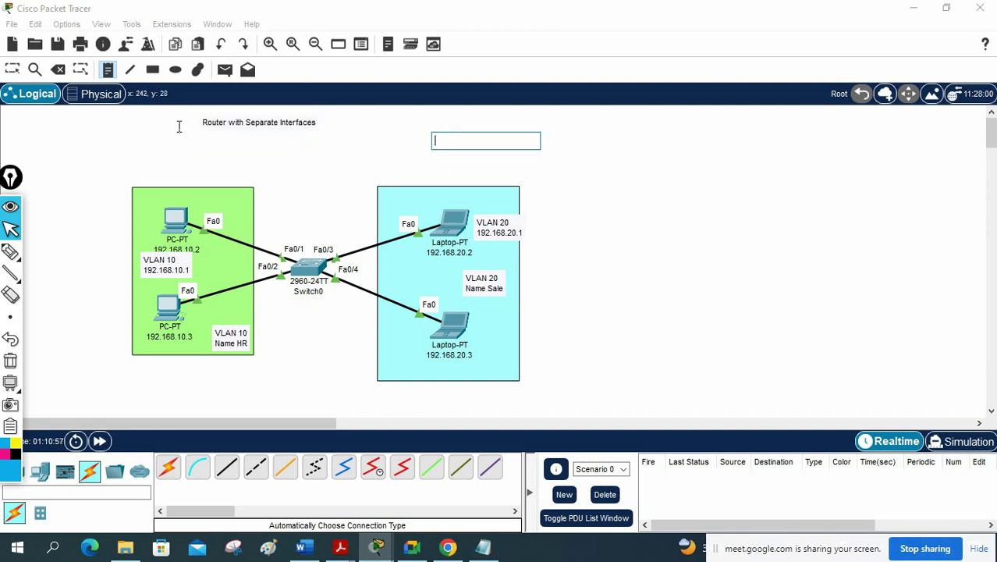
left_click(12, 70)
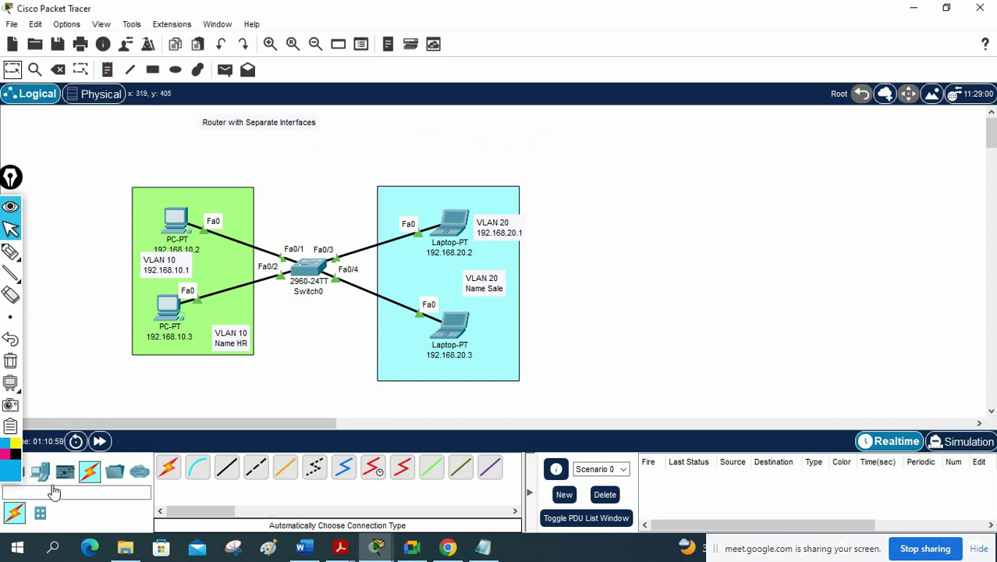
Add a 2811 router above the switch and rename its label as R.
left_click_drag(10, 178, 981, 117)
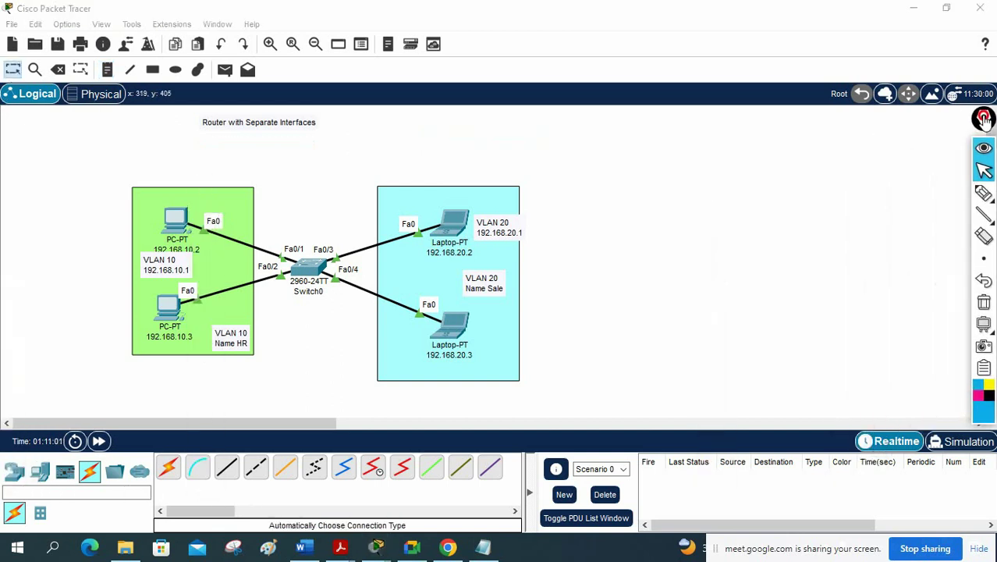
left_click(12, 472)
left_click_drag(461, 467, 309, 164)
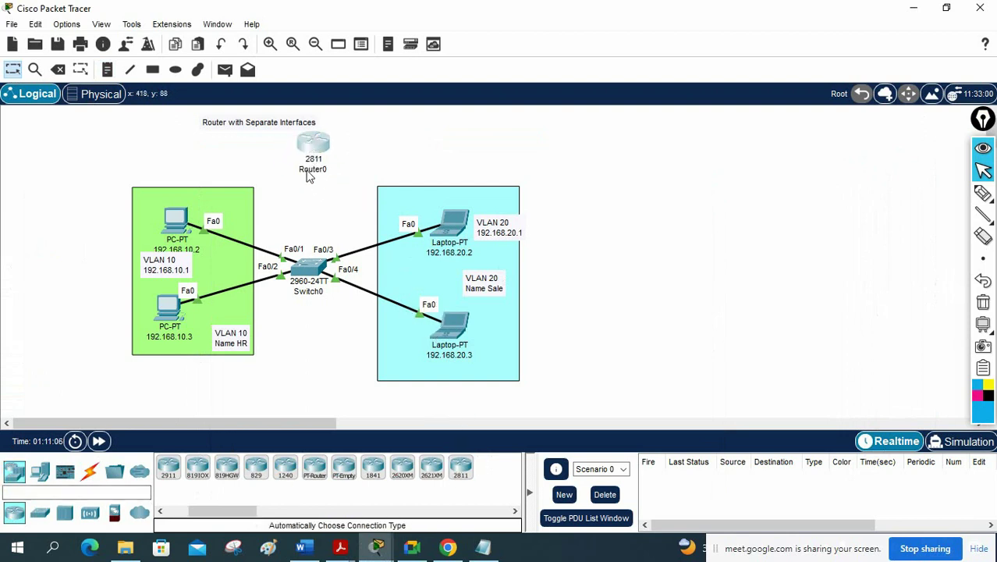
left_click(310, 169)
type("R")
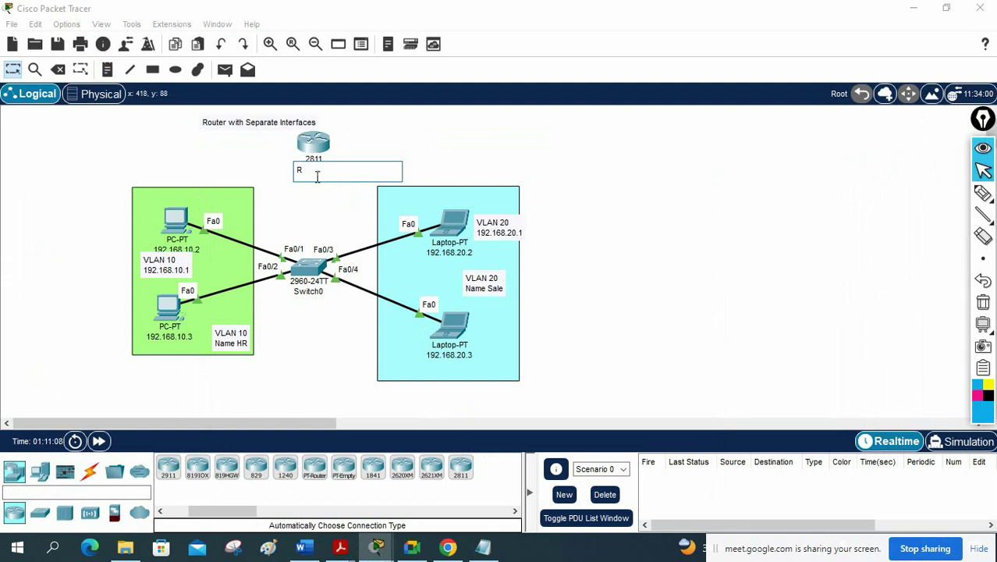
left_click(270, 170)
Connect the switch to router R with an automatically chosen cable, and shift the router slightly up and to the left.
left_click(89, 471)
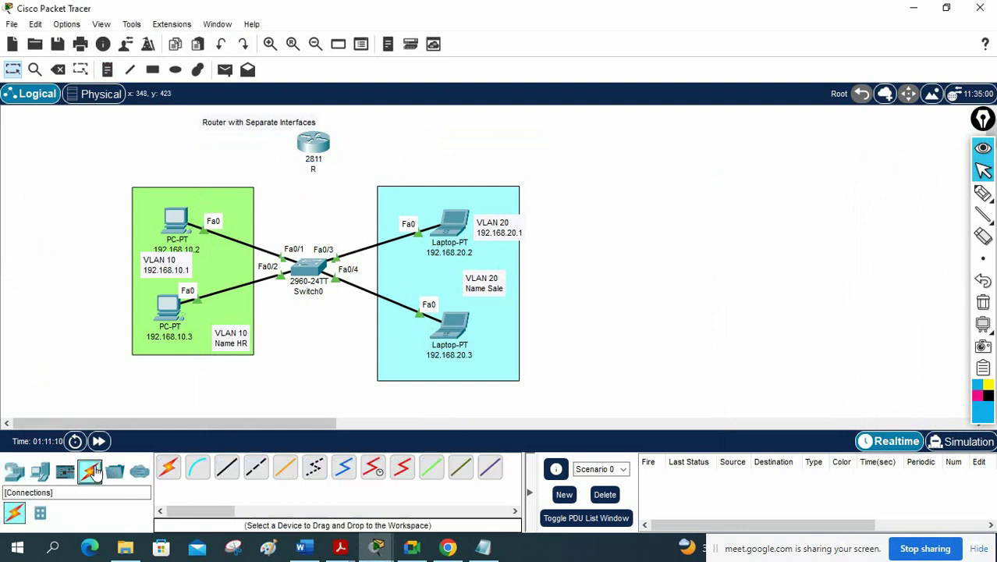
left_click(169, 468)
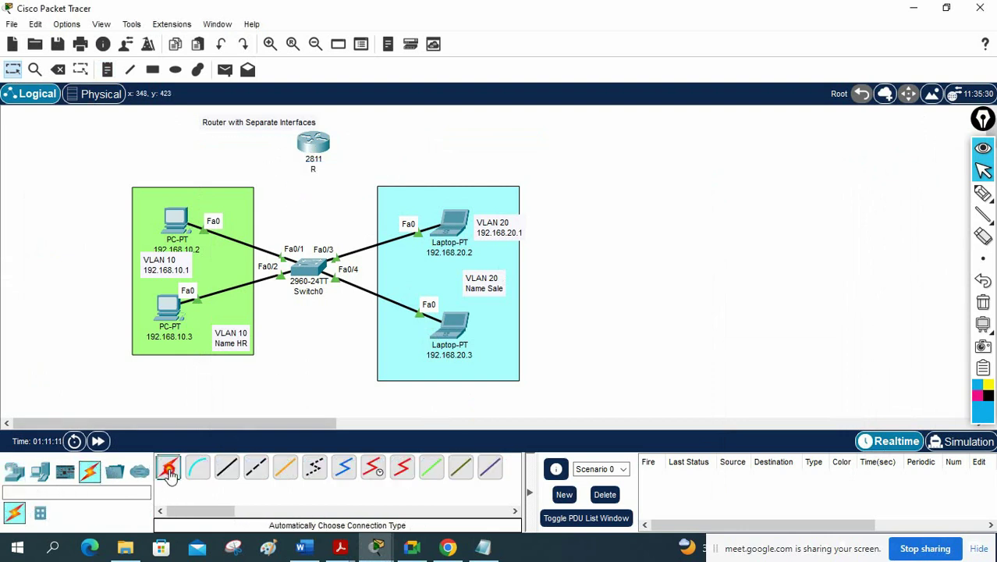
left_click(309, 266)
left_click(304, 148)
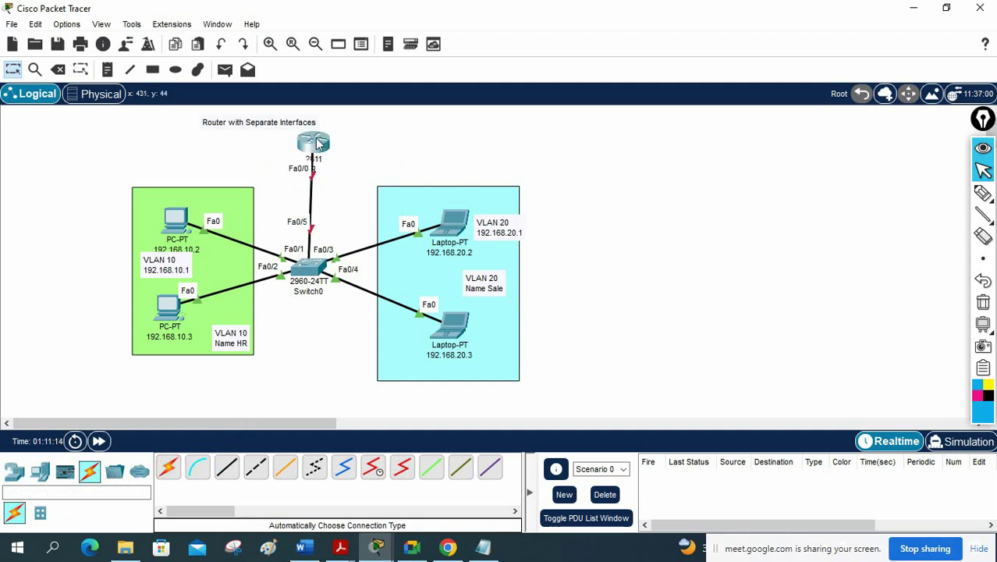
left_click_drag(306, 144, 315, 137)
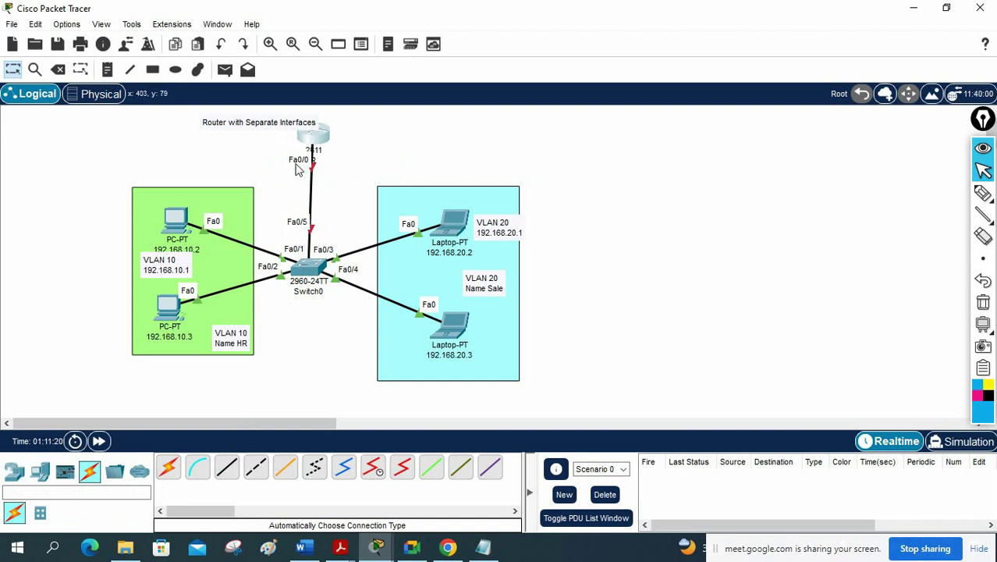
left_click_drag(316, 145, 307, 145)
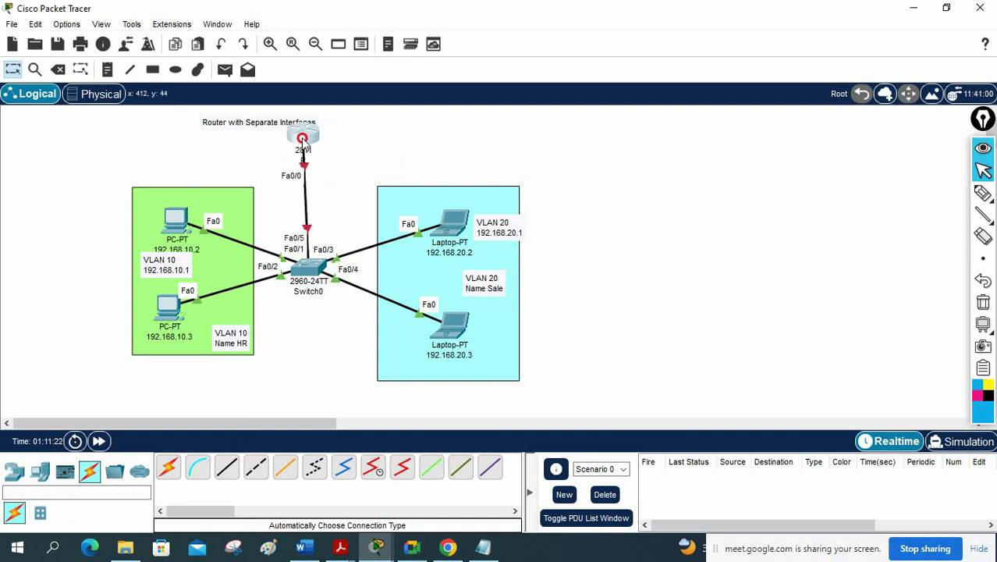
Switch to the Notepad configuration notes, put the cursor below the VLAN 20 port commands and move the window up.
left_click(483, 547)
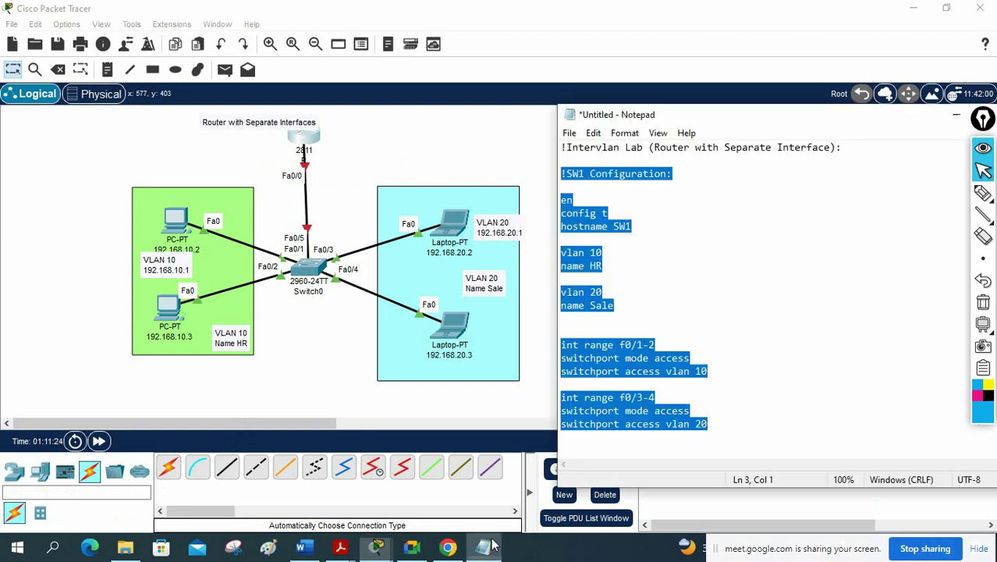
left_click(632, 443)
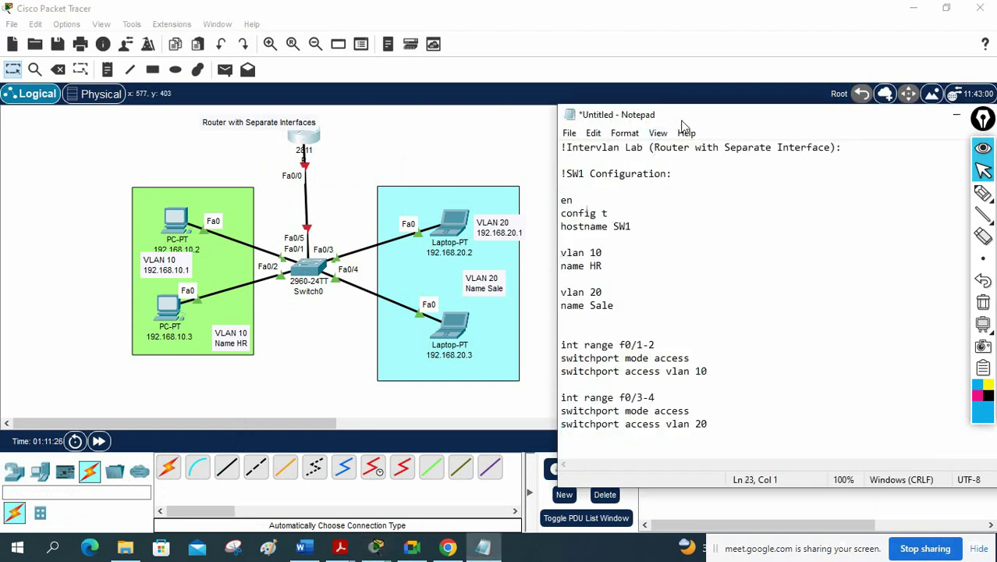
left_click_drag(682, 119, 675, 94)
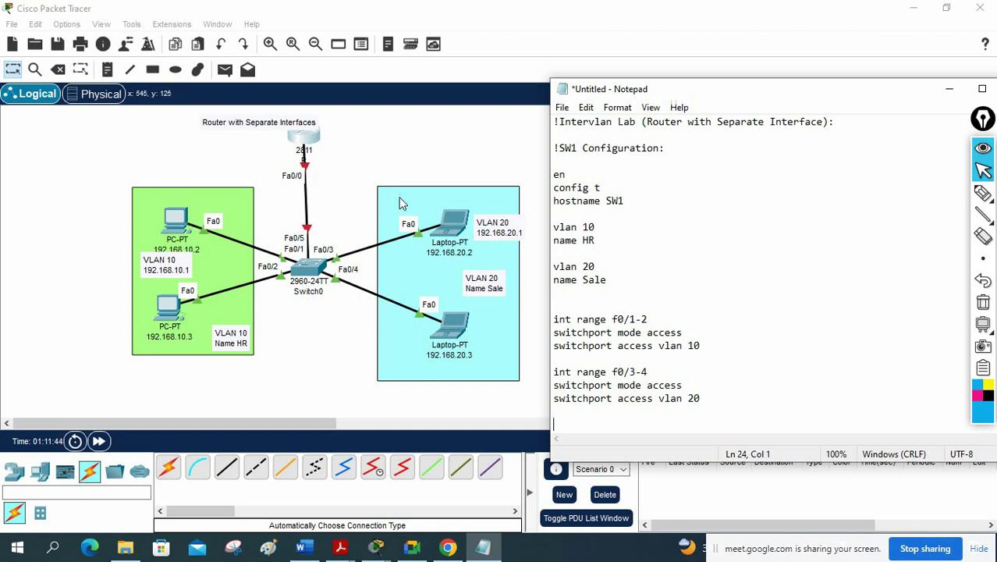
Circle the VLAN 10 gateway 192.168.10.1 with the pen and draw an arrow from it to the router's Fa0/0 interface.
left_click(983, 194)
mouse_move(195, 274)
left_mouse_down()
mouse_move(188, 257)
mouse_move(148, 260)
mouse_move(174, 280)
mouse_move(188, 264)
left_mouse_up()
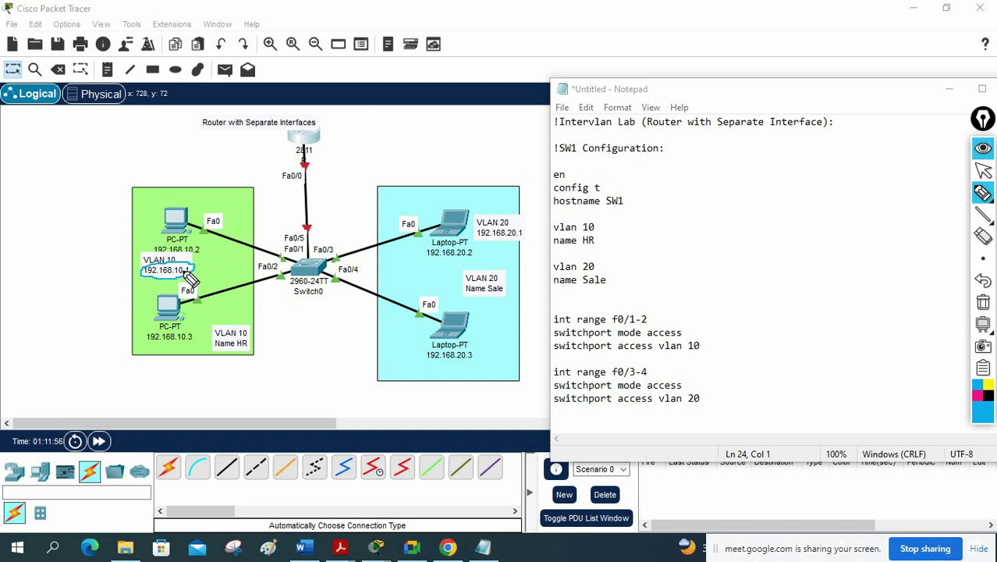
left_click_drag(194, 272, 224, 256)
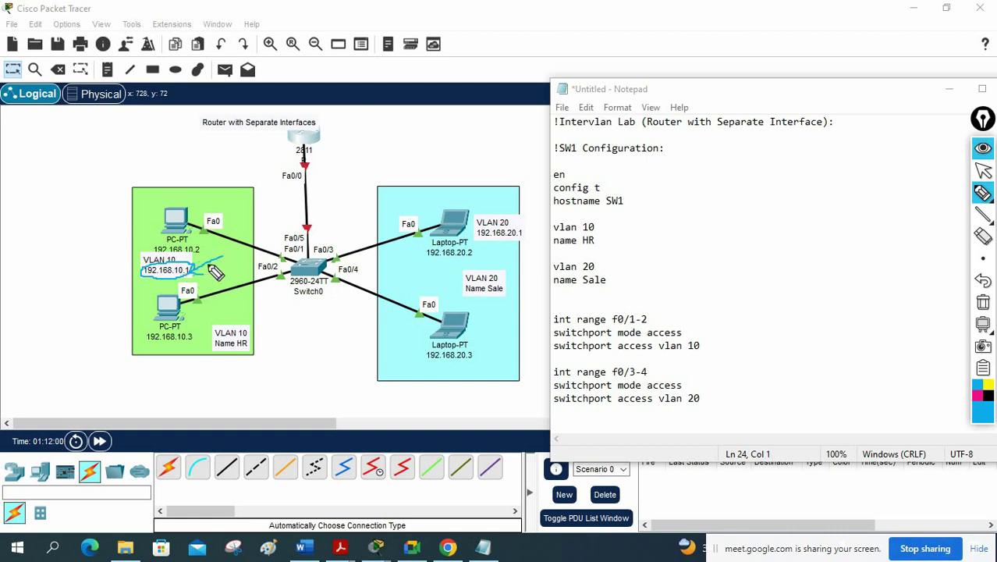
mouse_move(147, 269)
left_mouse_down()
mouse_move(144, 198)
mouse_move(229, 157)
mouse_move(266, 151)
mouse_move(300, 164)
left_mouse_up()
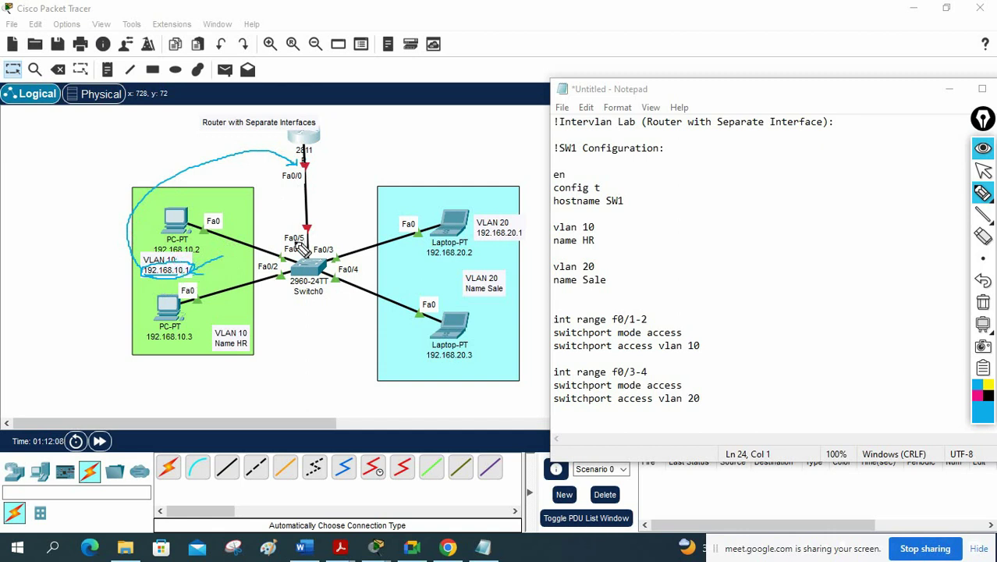
Mark the switch end of the router link with the pen, clear all annotations, and change the ink to magenta.
mouse_move(318, 222)
left_mouse_down()
mouse_move(292, 230)
mouse_move(318, 242)
left_mouse_up()
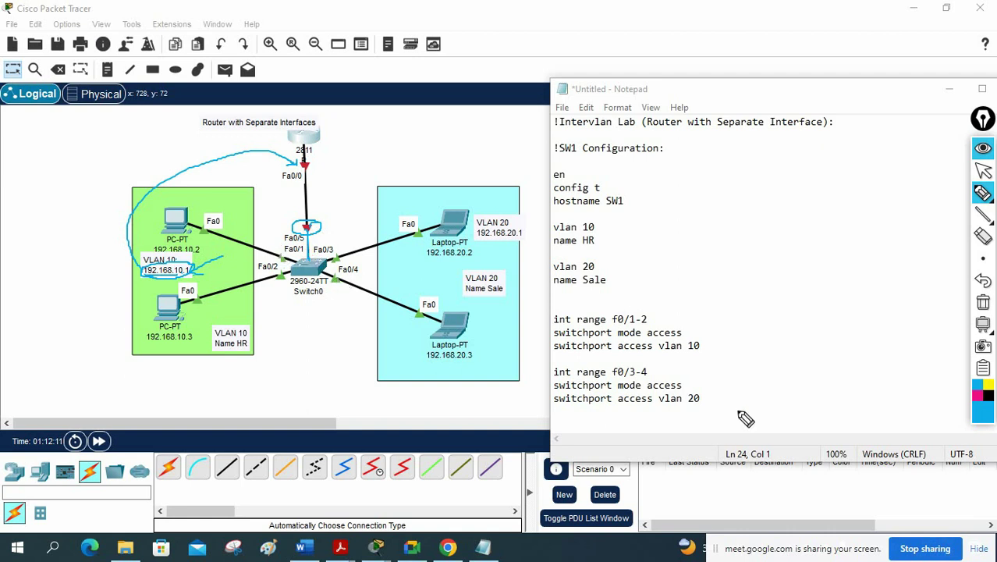
left_click(984, 303)
left_click(979, 401)
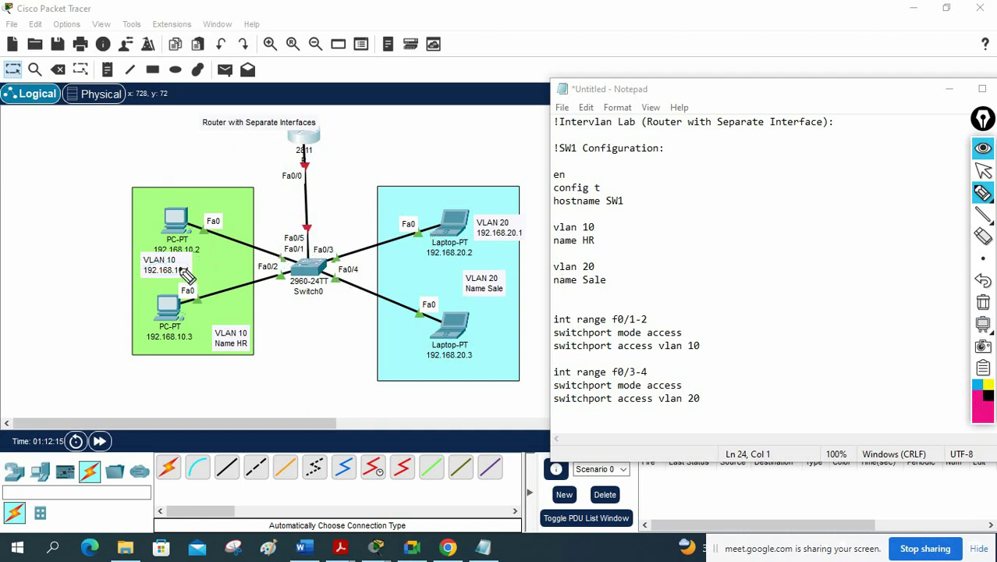
Trace the VLAN 10 gateway 192.168.10.1 to the router's Fa0/0 with the pen, and mark the link down to the switch's Fa0/5.
mouse_move(130, 266)
left_mouse_down()
mouse_move(131, 209)
mouse_move(154, 199)
mouse_move(167, 209)
left_mouse_up()
left_click_drag(165, 275, 189, 273)
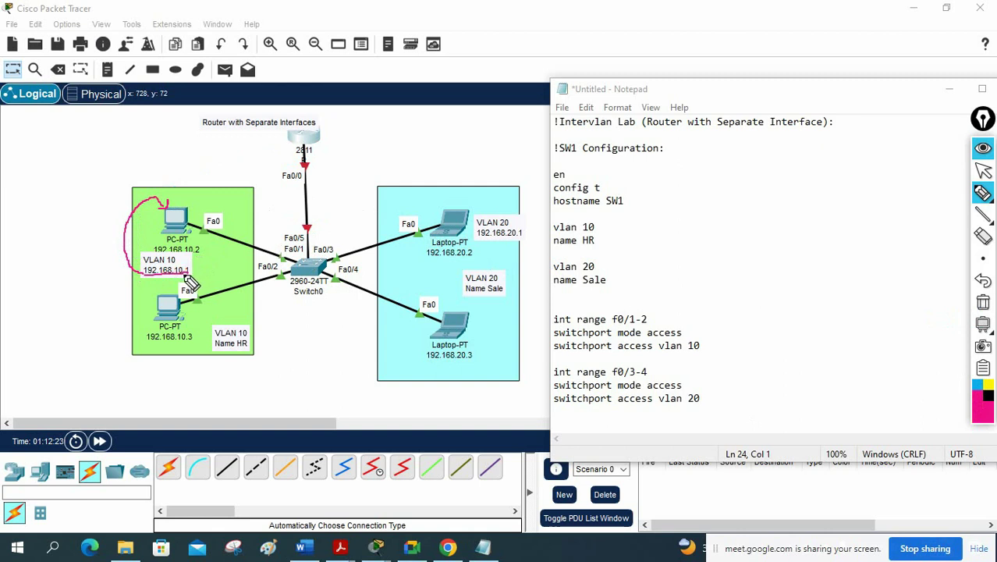
mouse_move(145, 273)
left_mouse_down()
mouse_move(130, 243)
mouse_move(135, 213)
mouse_move(177, 179)
mouse_move(296, 160)
mouse_move(301, 182)
mouse_move(289, 168)
mouse_move(275, 178)
mouse_move(304, 179)
left_mouse_up()
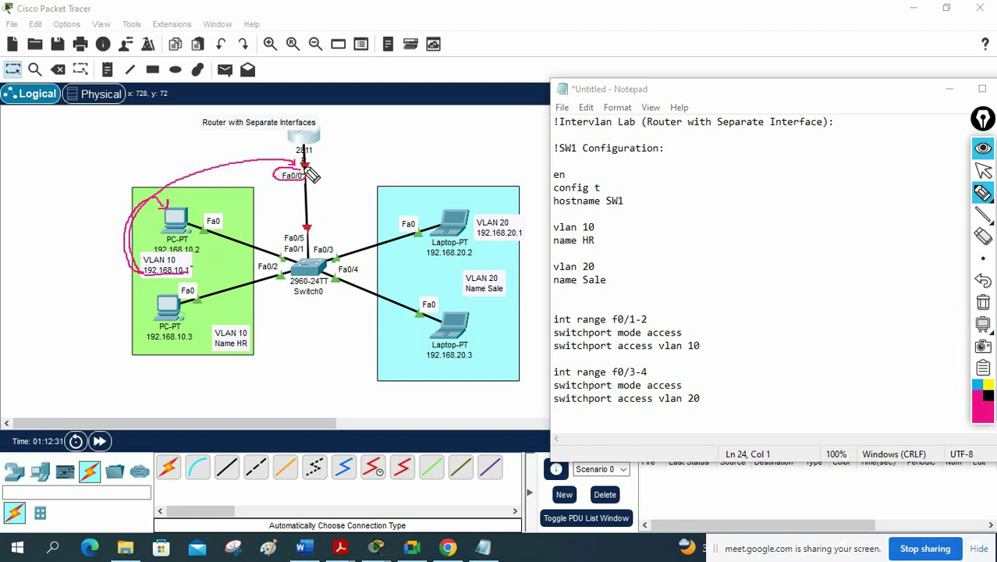
mouse_move(306, 167)
left_mouse_down()
mouse_move(310, 221)
mouse_move(306, 234)
mouse_move(284, 234)
mouse_move(305, 248)
mouse_move(308, 239)
left_mouse_up()
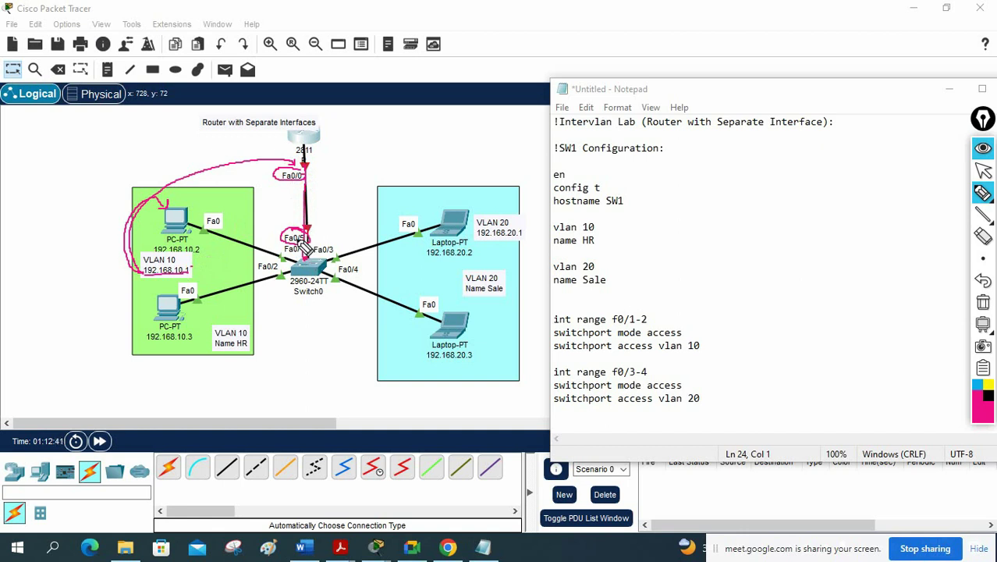
left_click_drag(306, 244, 305, 253)
mouse_move(174, 270)
left_mouse_down()
mouse_move(284, 249)
mouse_move(313, 258)
left_mouse_up()
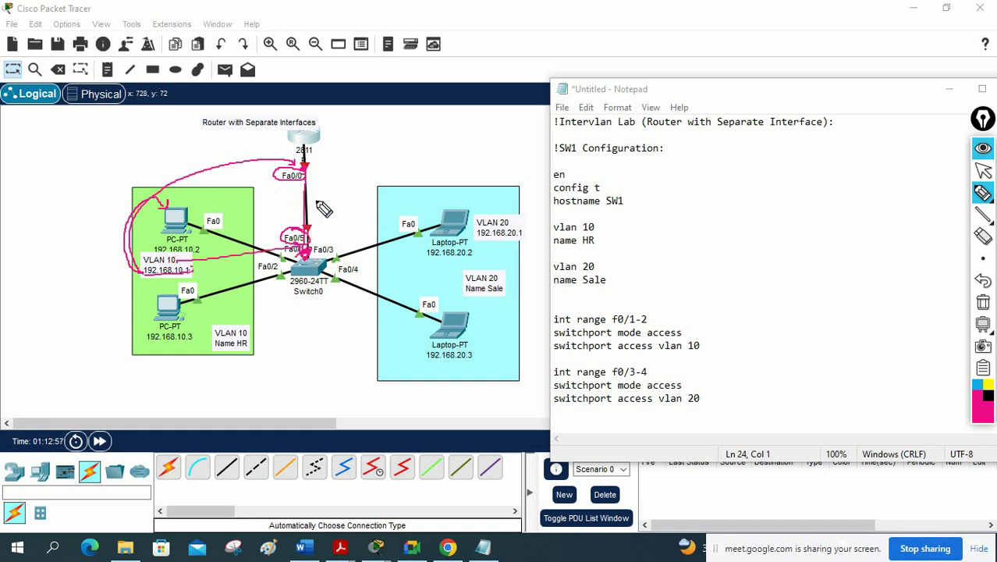
mouse_move(316, 253)
left_mouse_down()
mouse_move(329, 179)
mouse_move(313, 144)
left_mouse_up()
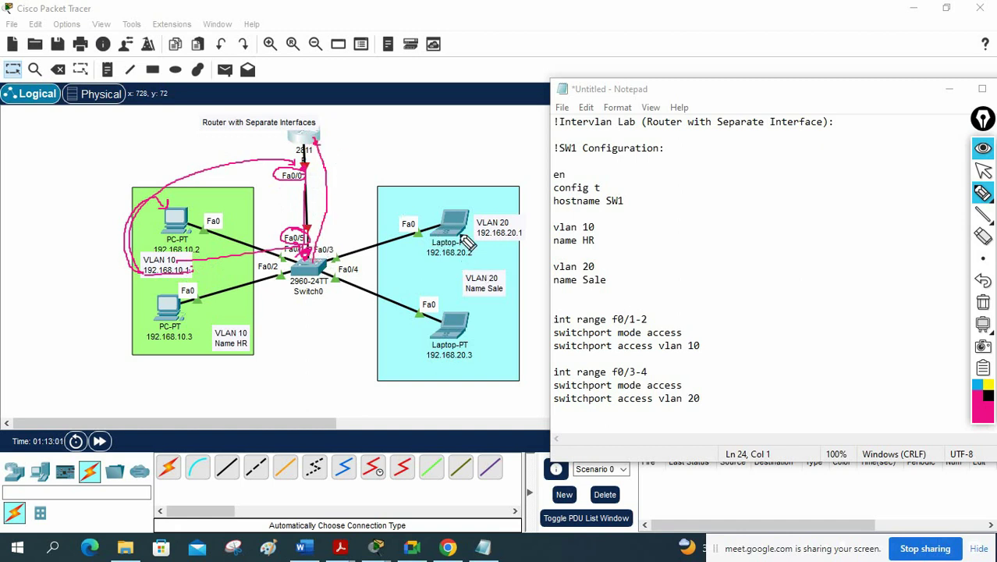
Circle the VLAN 20 gateway 192.168.20.1 with an arrow to the router, and circle the VLAN 20 Name Sale label.
mouse_move(531, 231)
left_mouse_down()
mouse_move(481, 227)
mouse_move(493, 242)
mouse_move(516, 232)
mouse_move(502, 236)
mouse_move(502, 207)
mouse_move(419, 169)
mouse_move(323, 147)
left_mouse_up()
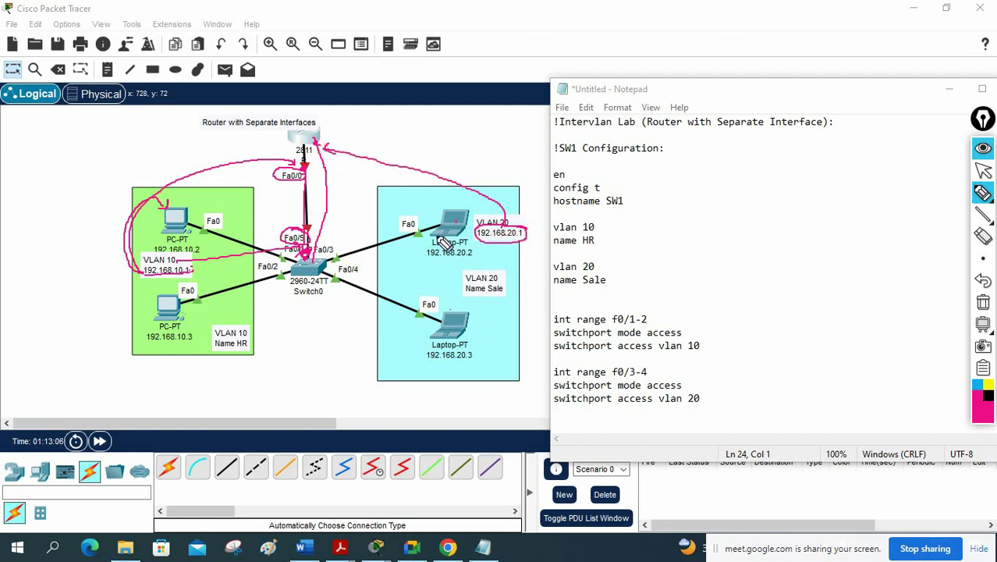
mouse_move(496, 270)
left_mouse_down()
mouse_move(462, 265)
mouse_move(462, 295)
mouse_move(503, 273)
left_mouse_up()
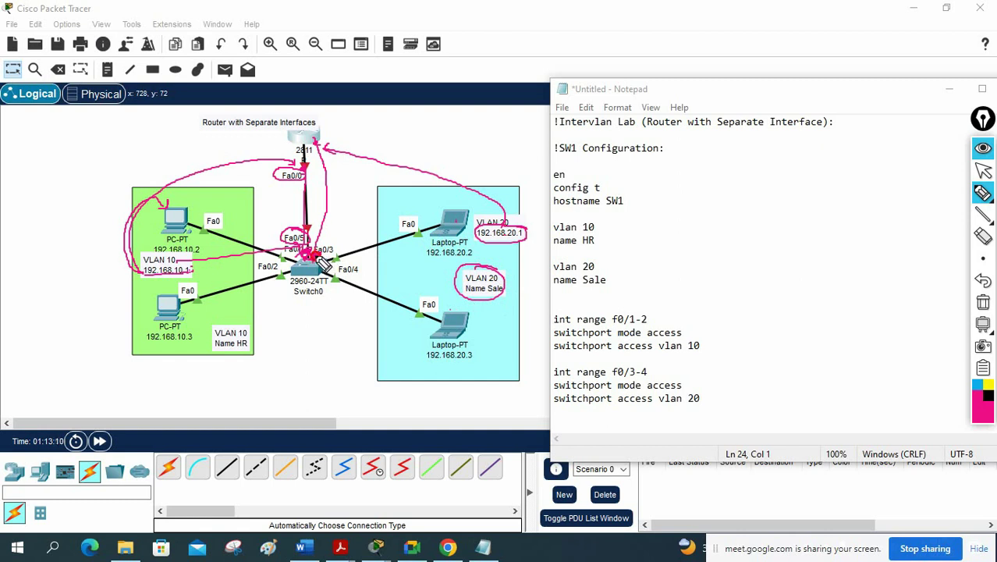
left_click_drag(504, 278, 512, 274)
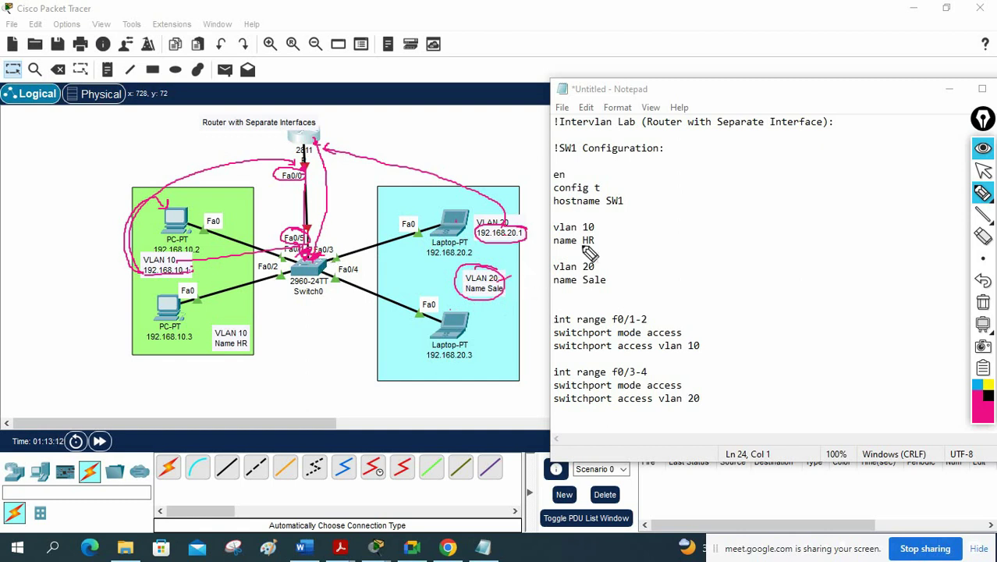
Clear all pen annotations, return to the normal pointer, and shift the router slightly to the right.
left_click(983, 302)
left_click(983, 170)
left_click(739, 396)
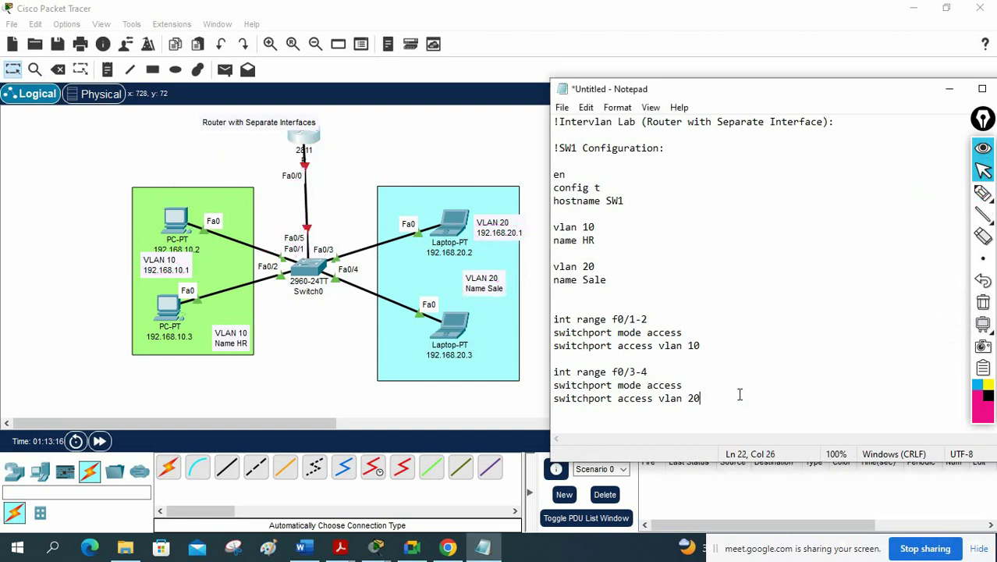
mouse_move(310, 138)
left_mouse_down()
mouse_move(326, 209)
mouse_move(461, 174)
mouse_move(311, 128)
mouse_move(334, 139)
mouse_move(316, 135)
left_mouse_up()
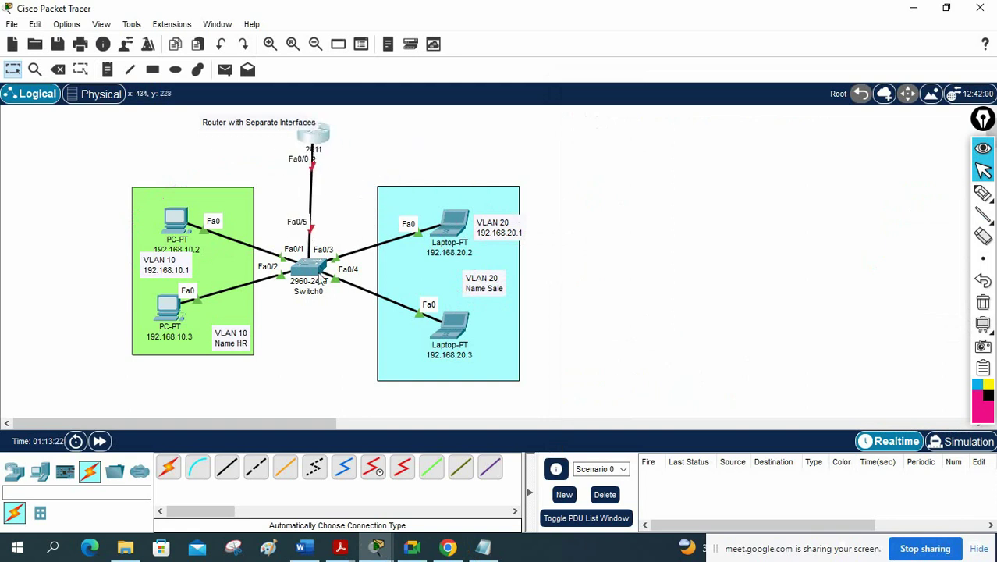
Add an int f0/5 block to the Notepad switch commands with switchport mode access and switchport access vlan 10.
left_click(500, 549)
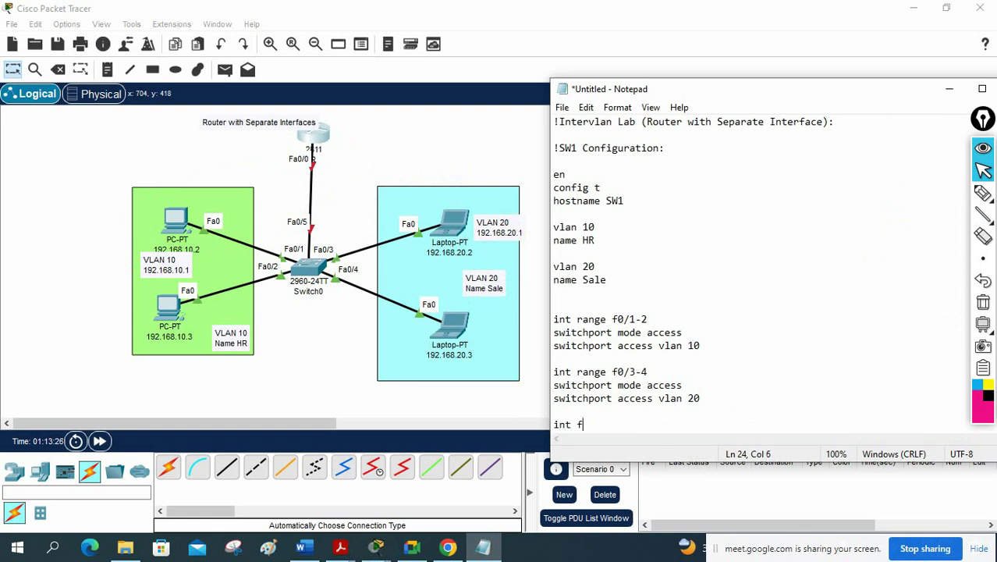
key("Return")
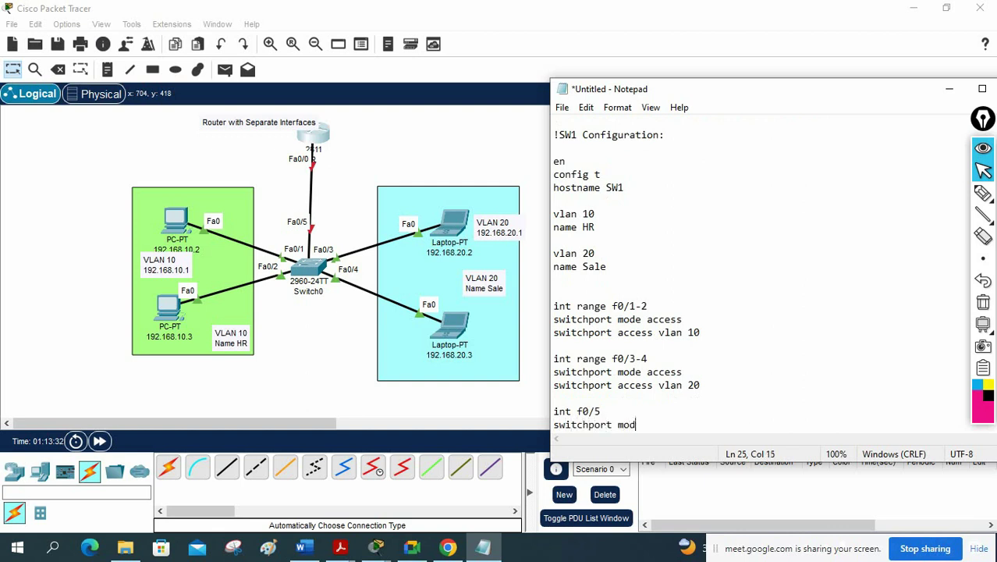
type("switchport mode access")
key("Return")
type("s")
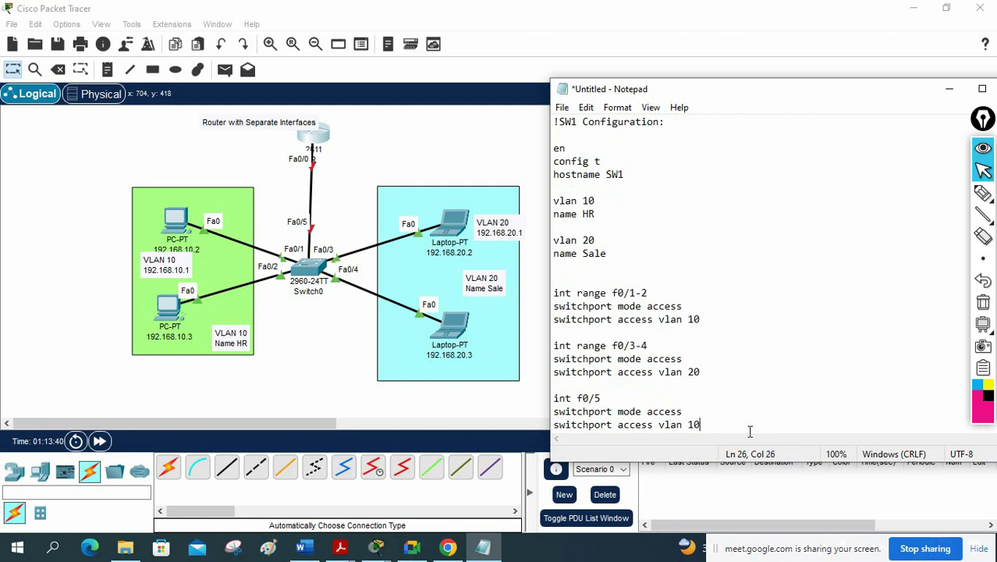
Add a dashed separator line below the switch commands, followed by the heading "!R1 Configuration:".
key("Return")
key("Return")
key("Return")
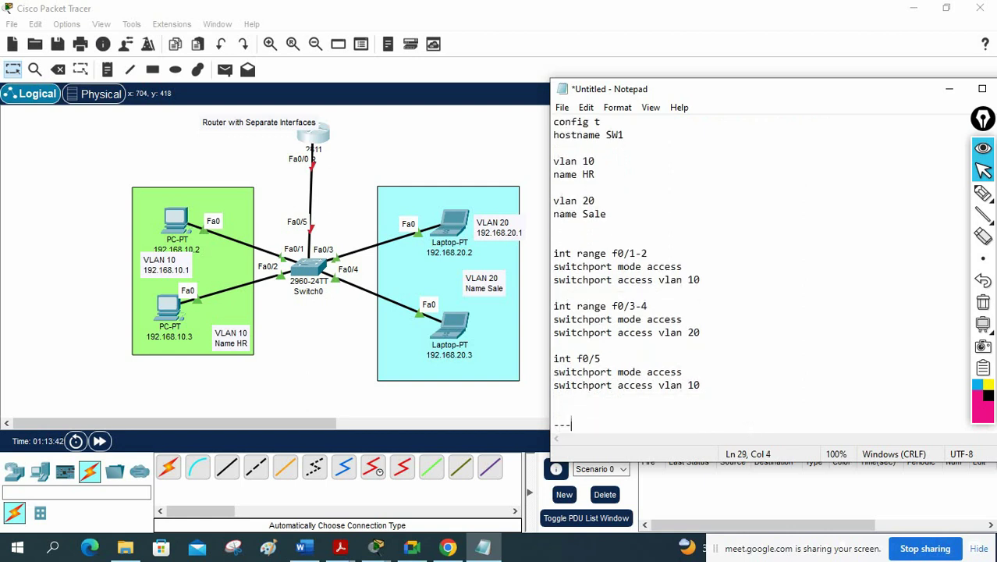
type("---------------------")
key("Return")
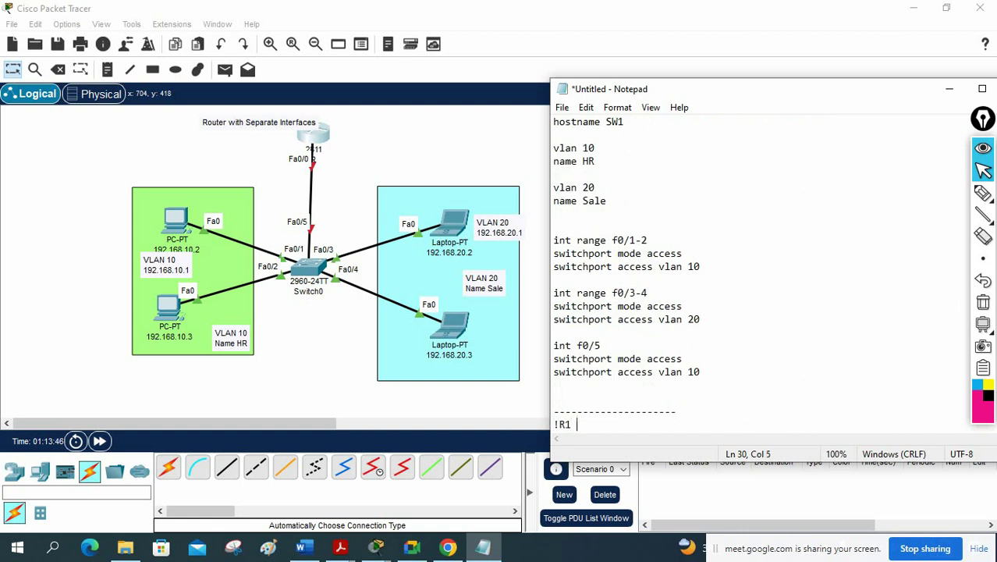
type("!R1 Configuration:")
key("Return")
Write the opening R1 commands en, config t and hostname R1 under the heading.
type("en")
key("Return")
type("co")
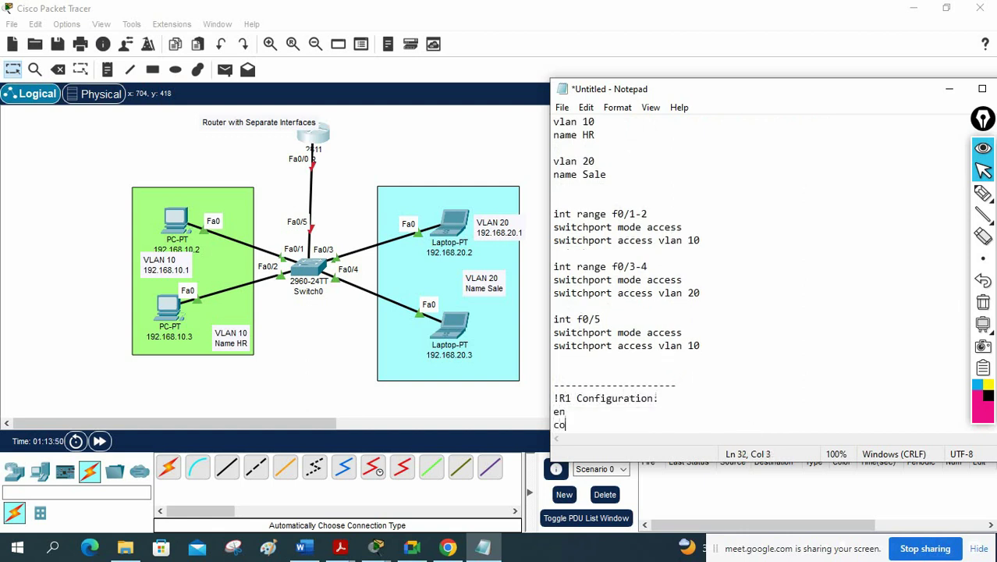
type("hostname r")
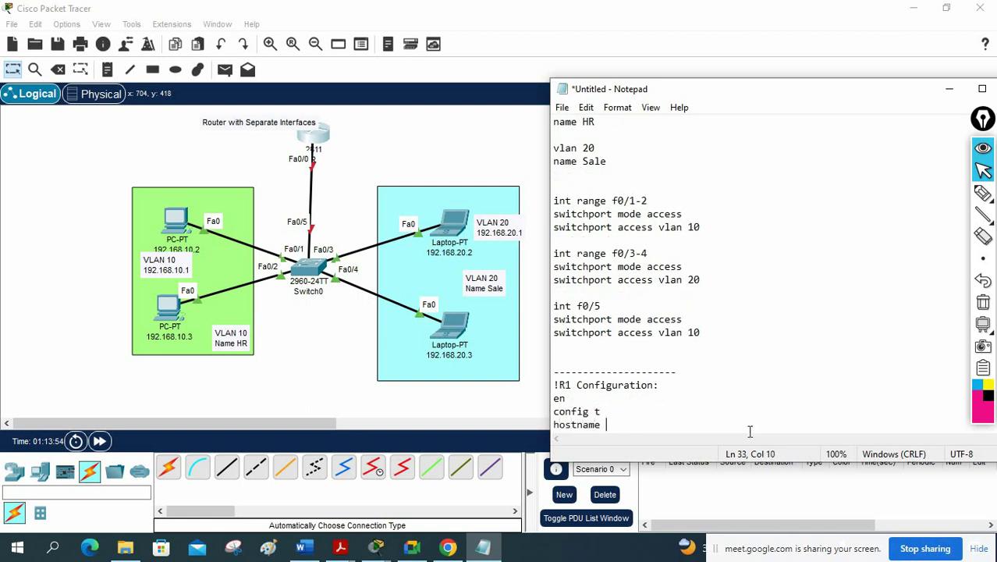
key("Return")
type("R1")
key("Return")
Add the R1 block int f0/0 with ip add 192.168.10.1 255.255.255.0 and no sh, leaving blank lines below it.
type("int f0/0")
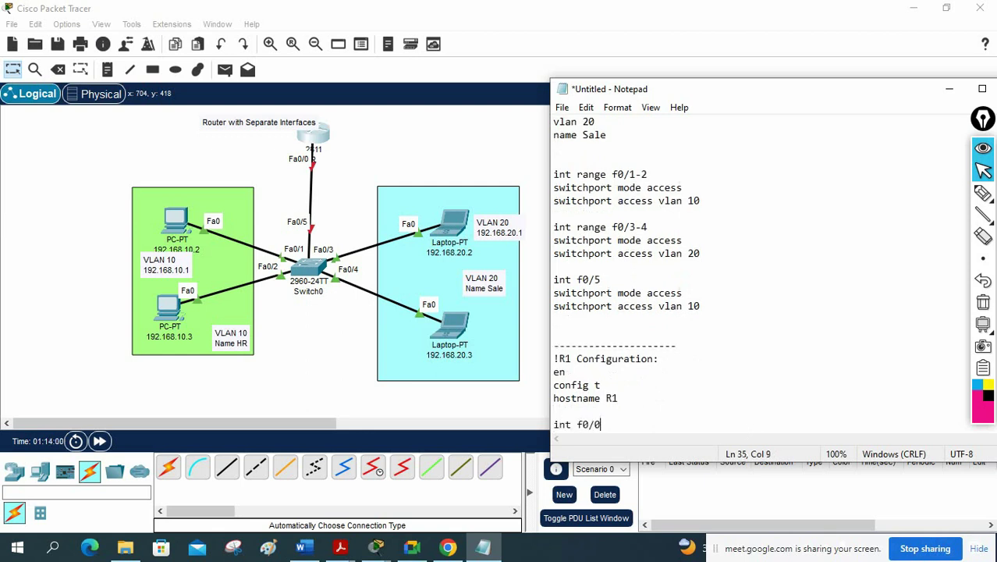
key("Return")
type("ip add")
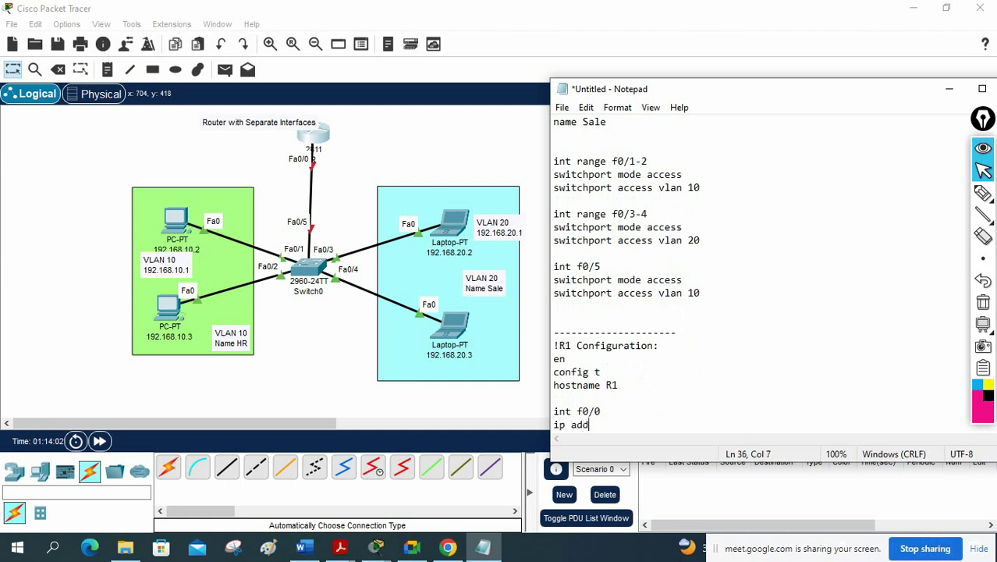
type(" 192.168.10.1 ")
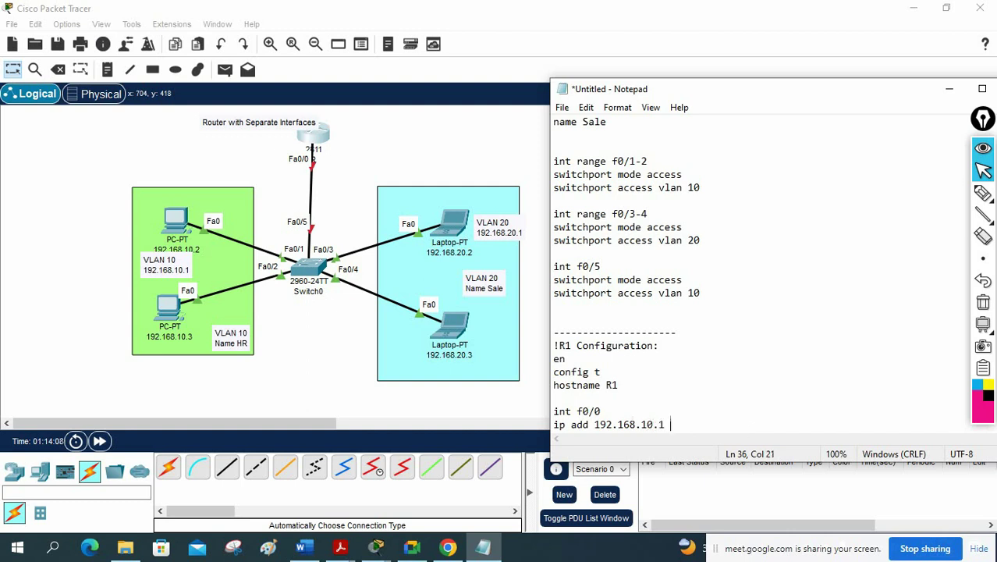
type("255.255.255.0")
key("Return")
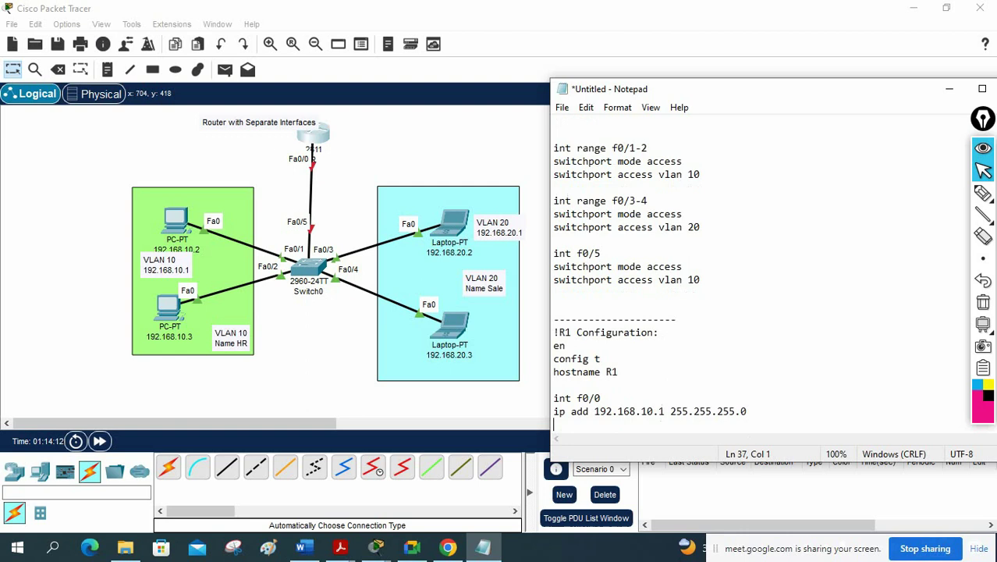
type("no sh")
key("Return")
key("Return")
key("Return")
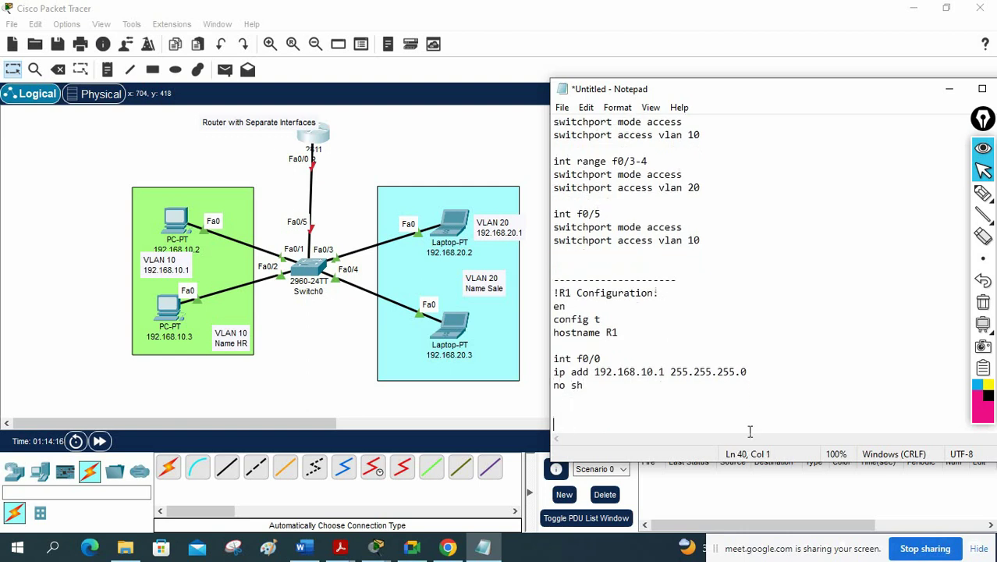
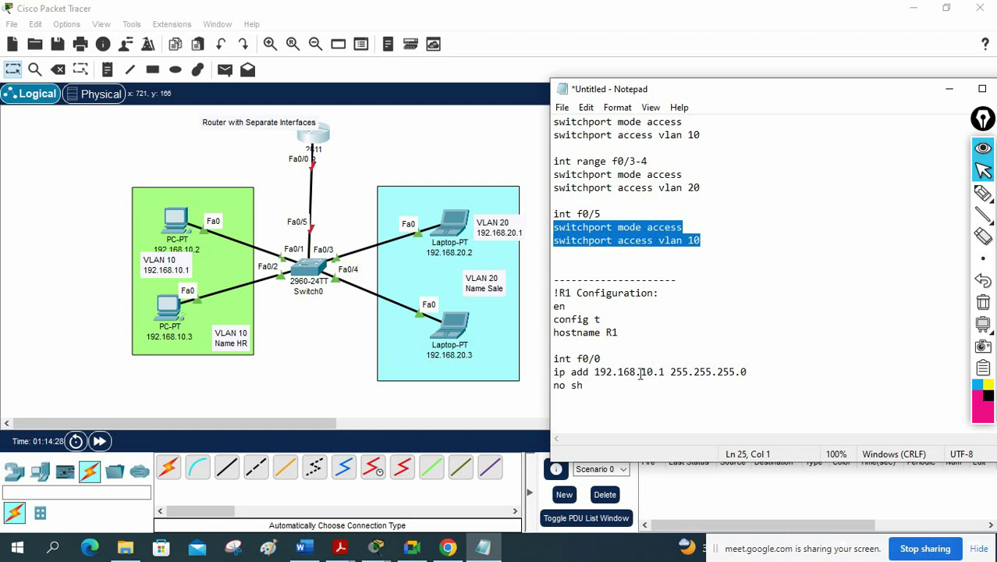
left_click_drag(665, 373, 580, 373)
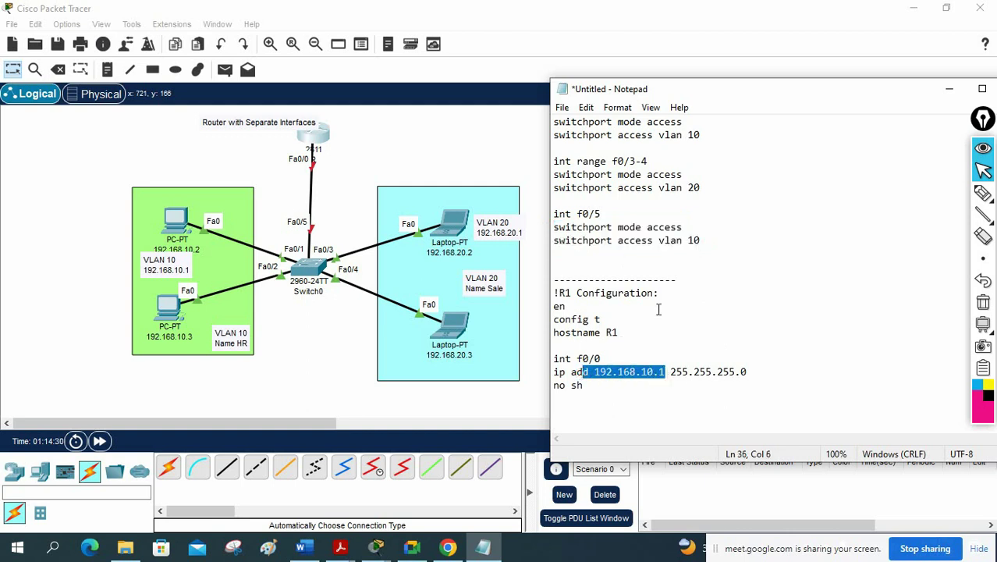
left_click_drag(702, 247, 550, 217)
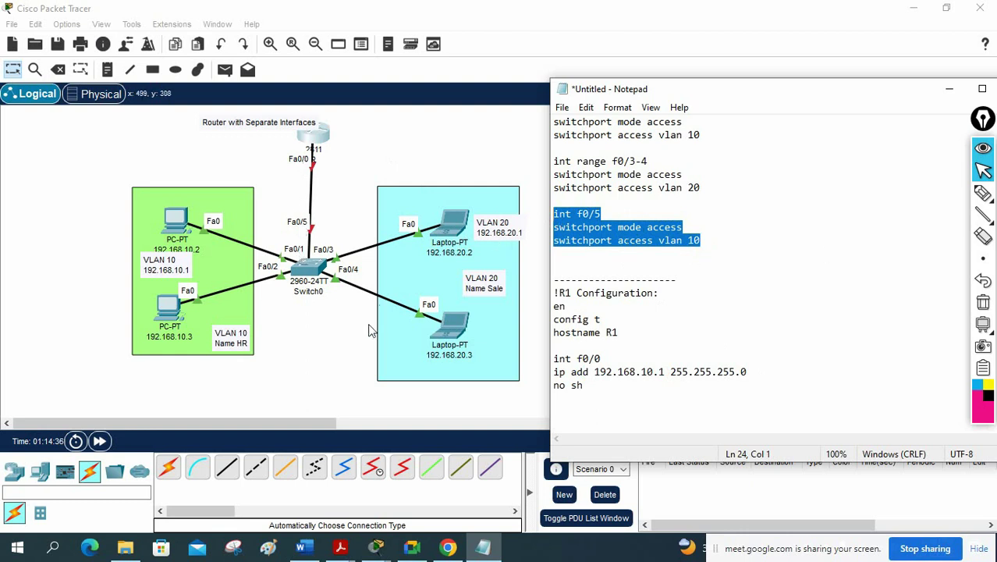
Switch to Packet Tracer and add a second automatically chosen cable between the router and the switch.
left_click(300, 370)
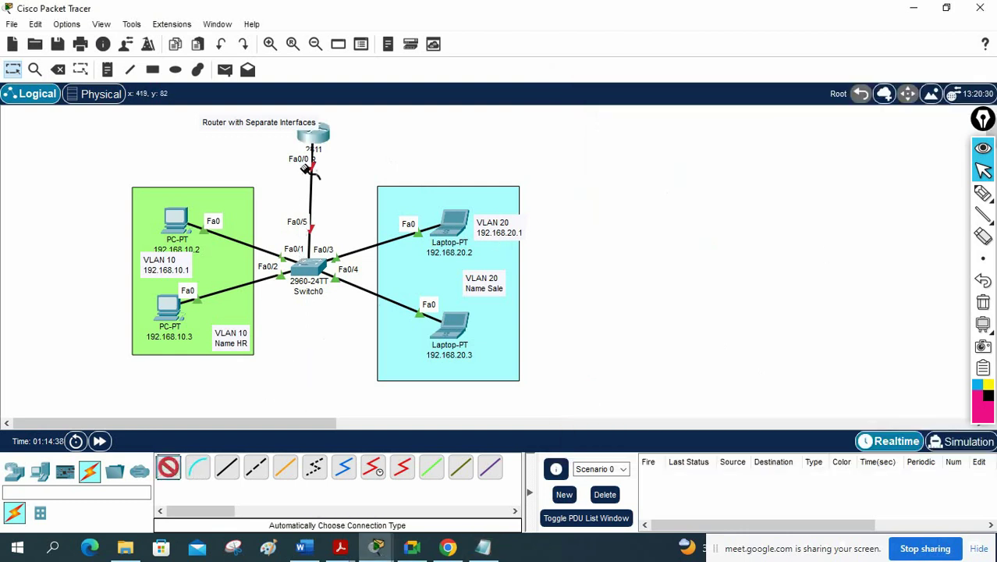
left_click(314, 136)
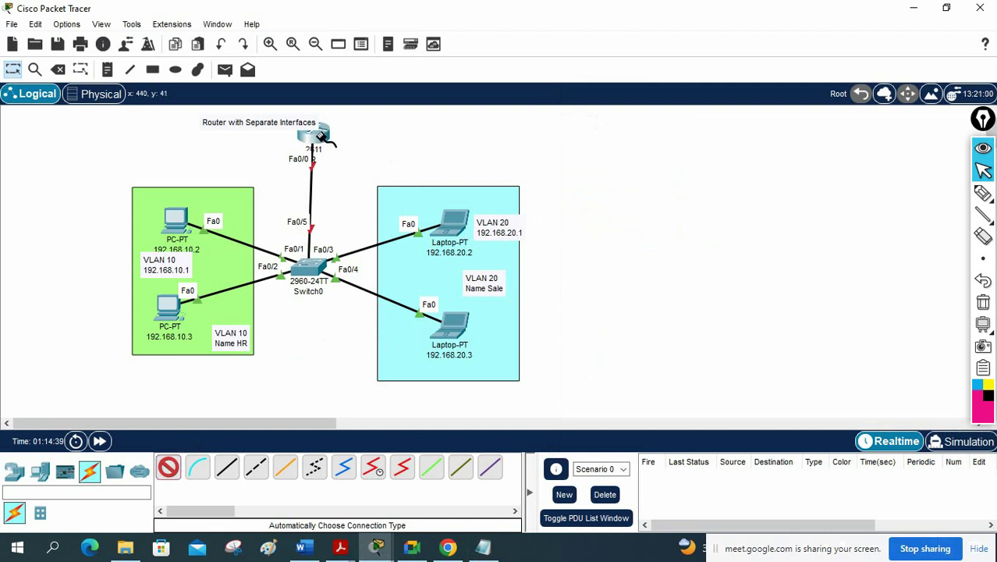
left_click(313, 264)
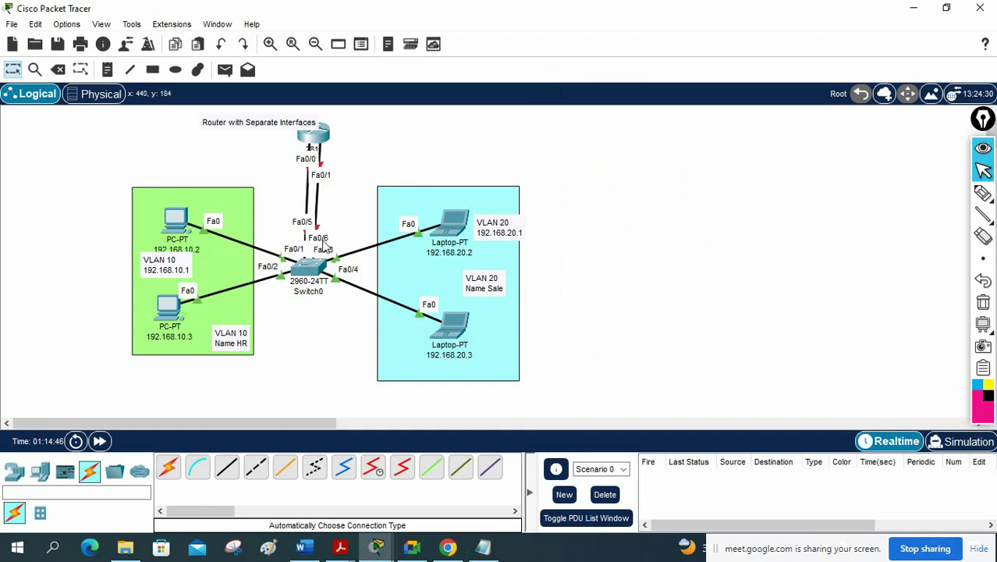
Return to the Notepad notes and duplicate the R1 int f0/0 block below the original.
left_click(484, 547)
left_click_drag(585, 386, 548, 362)
key("ctrl+c")
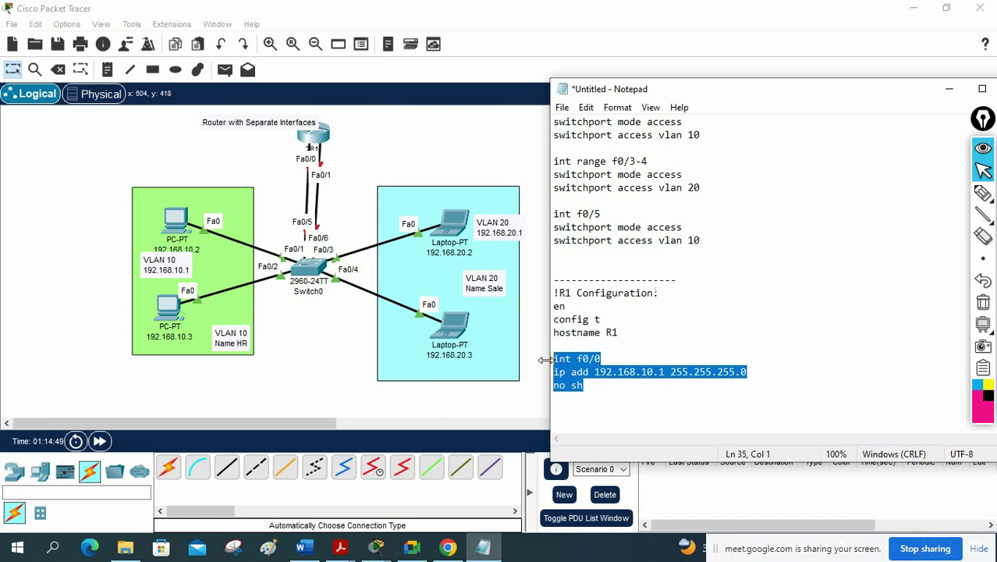
left_click(646, 391)
key("ctrl+v")
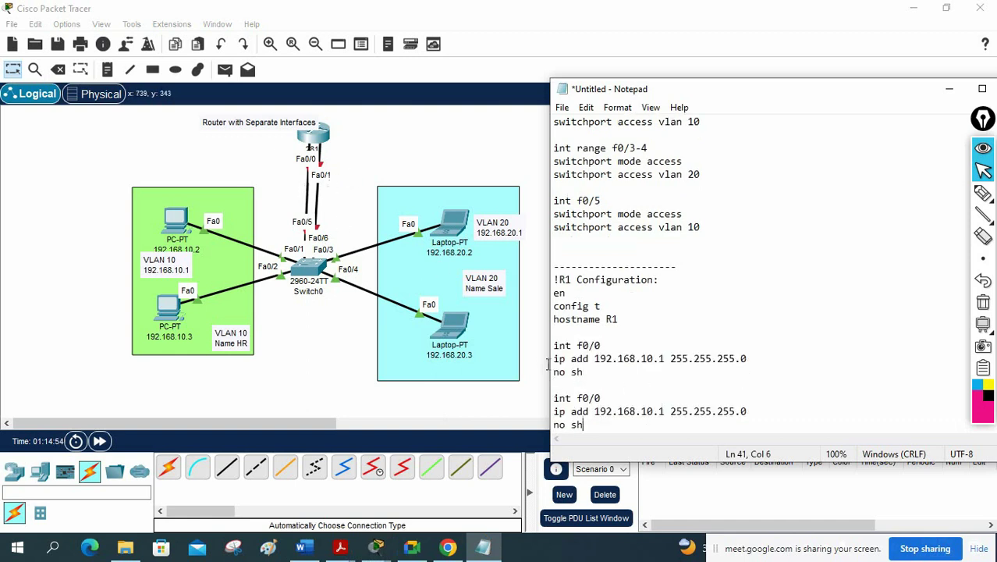
Change the copied R1 block to int f0/1 with the IP address 192.168.20.1.
left_click(598, 399)
type("1")
key("Left")
left_click(652, 413)
key("shift+Left")
left_click(699, 403)
Duplicate the switch's int f0/5 block just above the dashed separator line.
left_click_drag(708, 234, 545, 201)
key("ctrl+c")
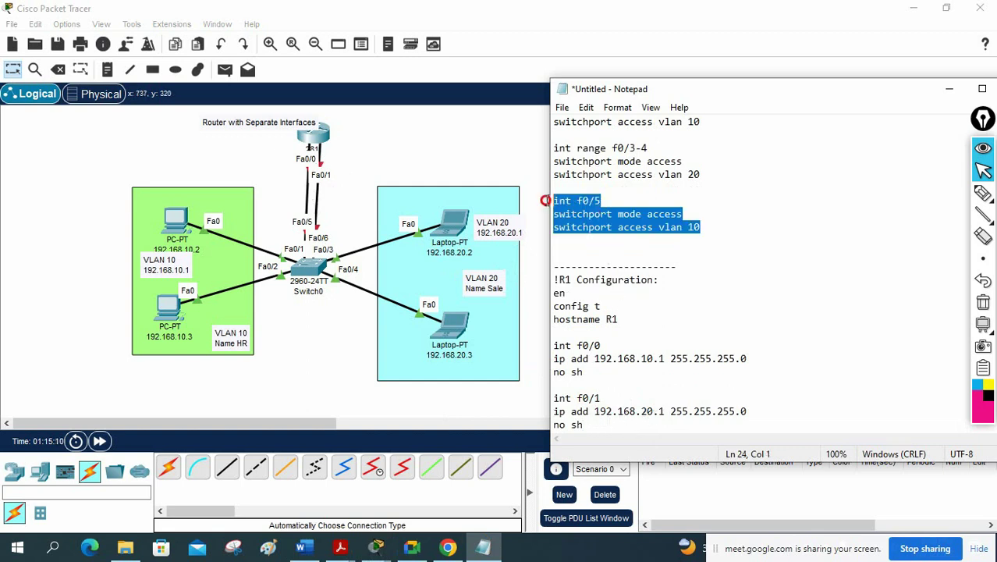
left_click(580, 250)
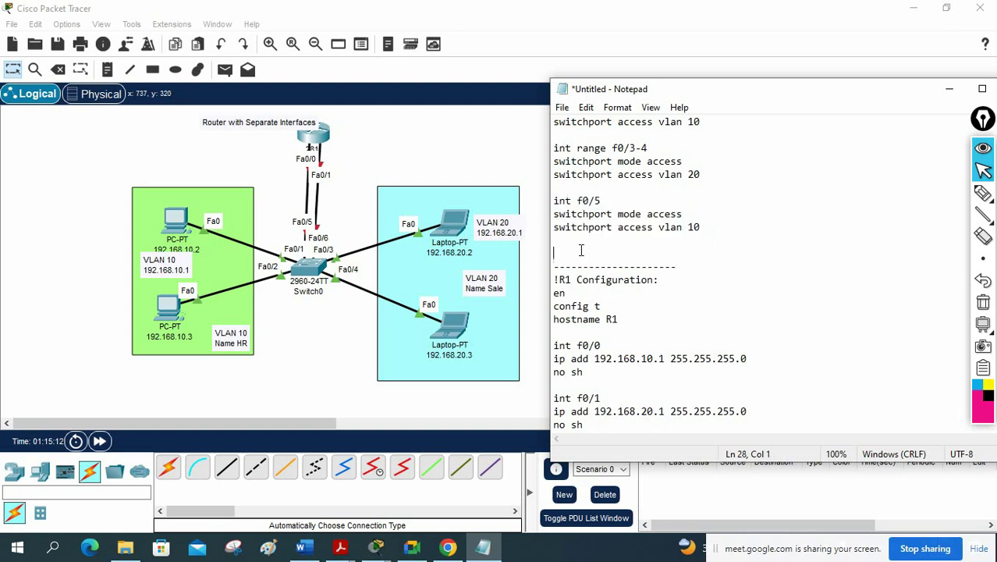
key("ctrl+v")
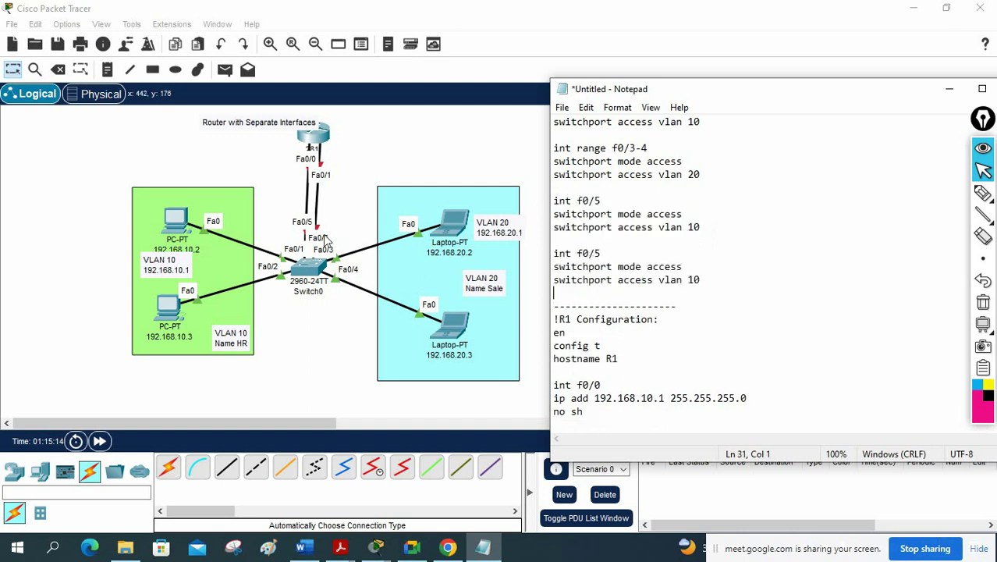
Change the duplicated switch block to int f0/6 with switchport access vlan 20.
left_click(594, 253)
type("6")
left_click_drag(696, 281, 688, 280)
left_click(800, 290)
left_click_drag(705, 281, 551, 251)
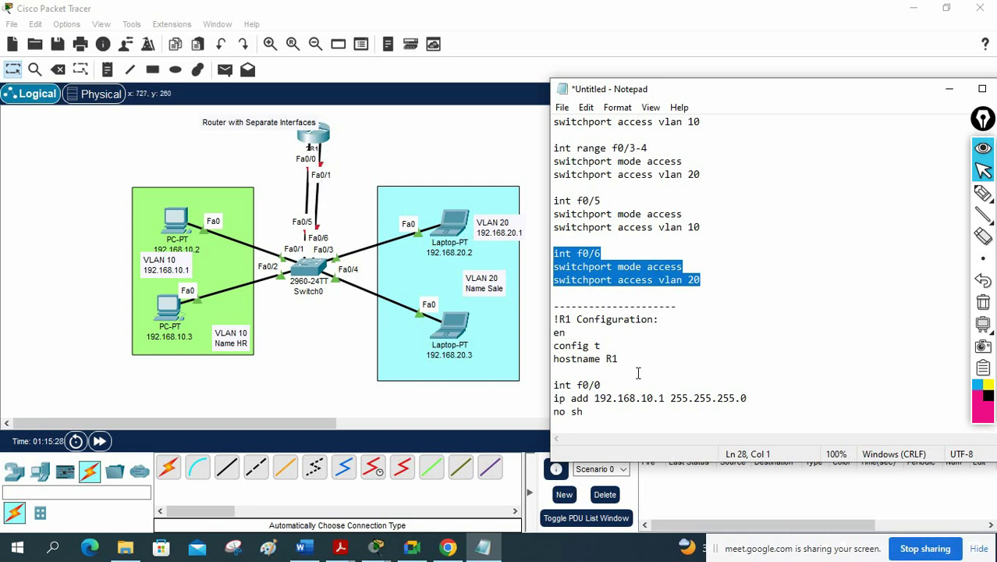
Copy the switch's int f0/5 and int f0/6 blocks from the notes.
left_click(643, 398)
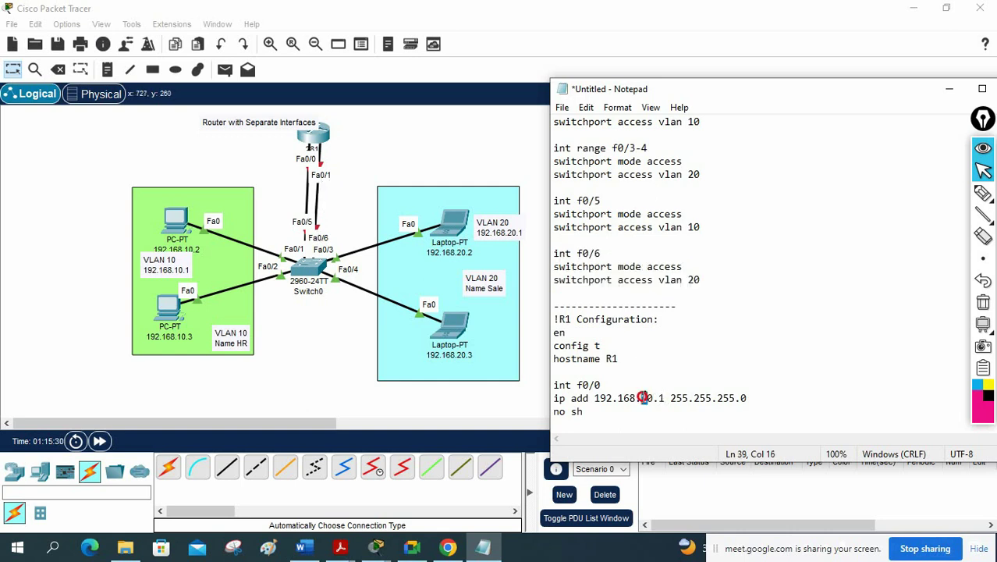
scroll(697, 423, "down", 3)
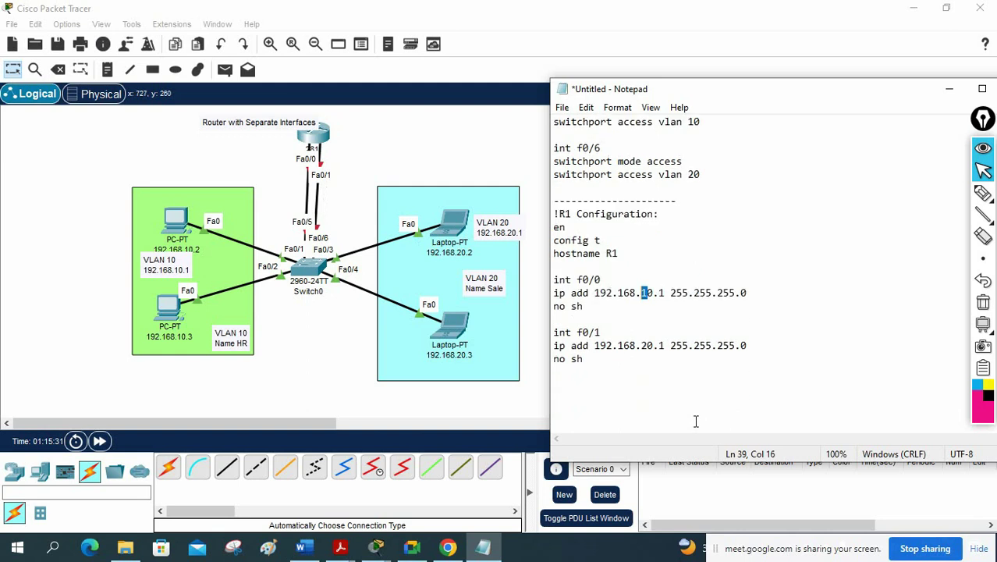
left_click(642, 345)
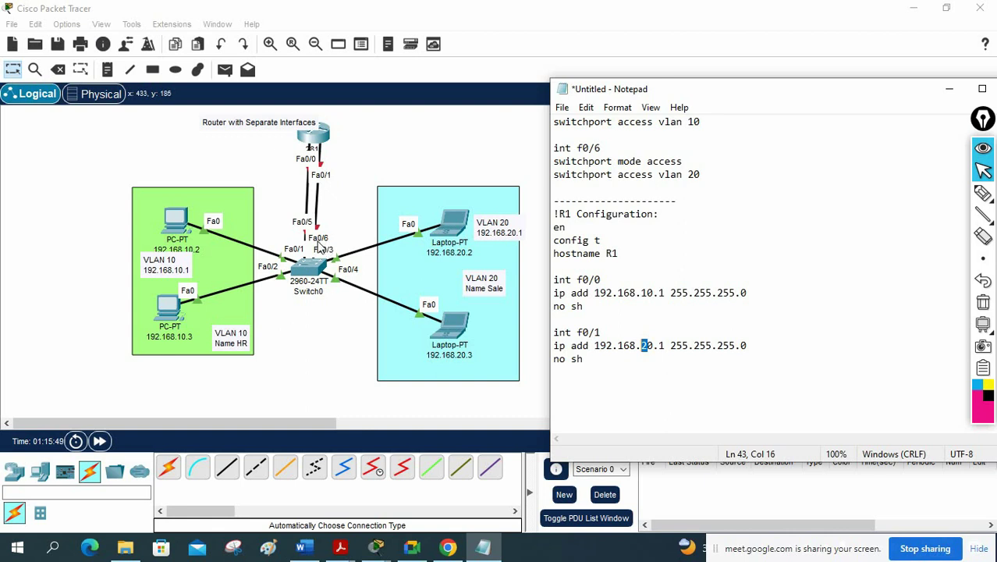
left_click_drag(703, 176, 554, 153)
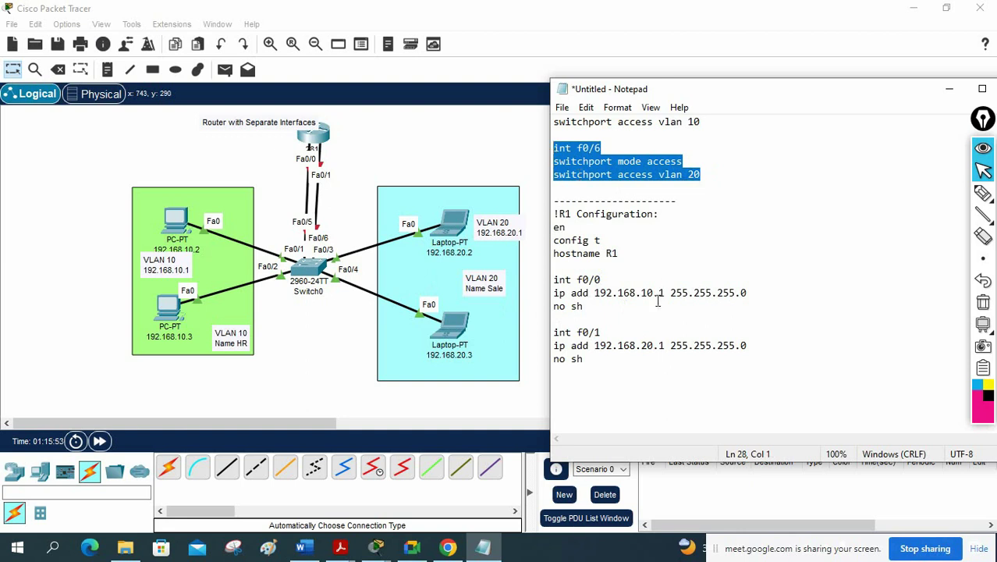
scroll(657, 302, "up", 3)
left_click_drag(555, 213, 708, 295)
key("ctrl+c")
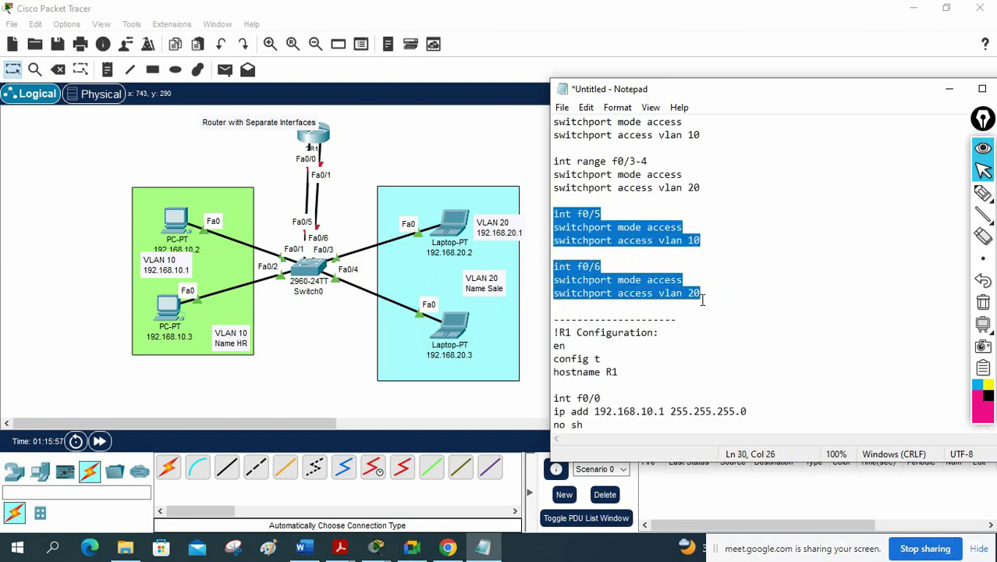
Open Switch0's command line full-screen and enter global configuration mode with config t.
left_click(319, 265)
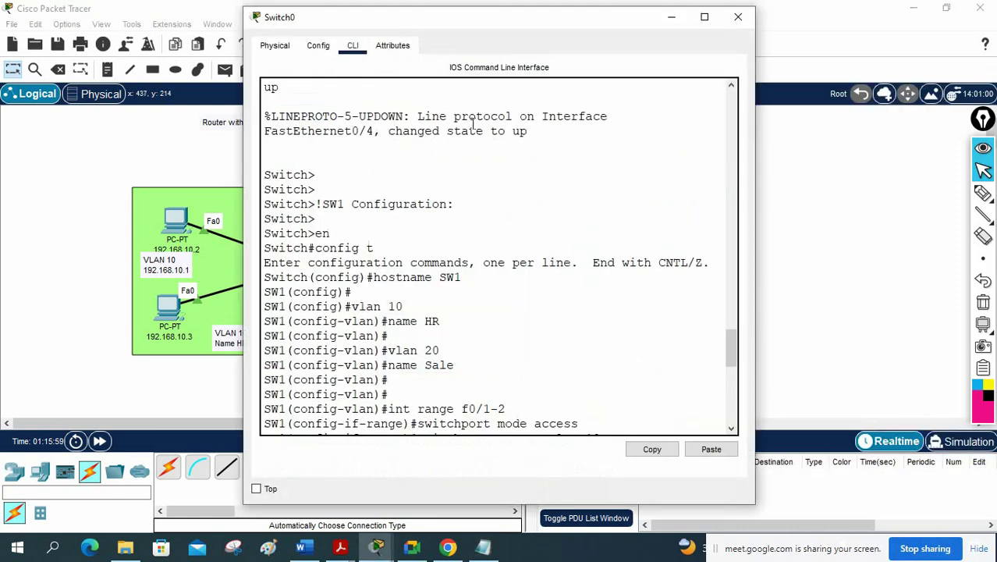
left_click(704, 17)
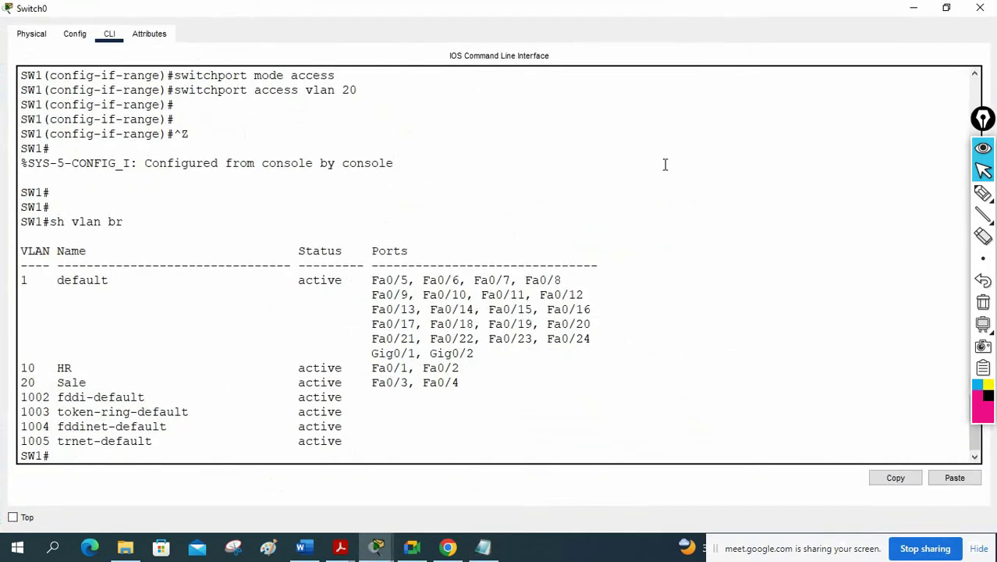
type("config t")
key("Return")
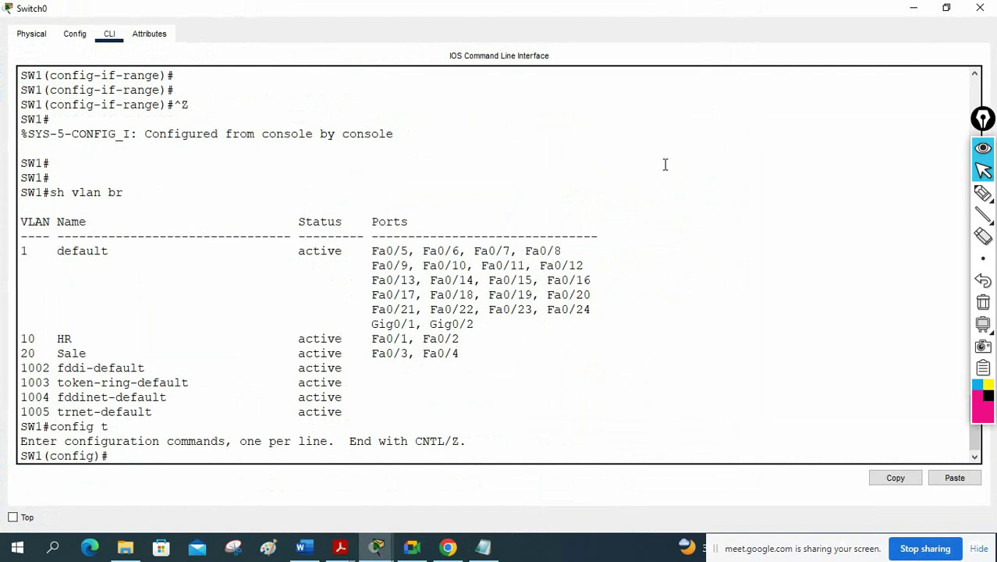
Paste and run the copied f0/5 VLAN 10 and f0/6 VLAN 20 access port commands on SW1, and minimize its window.
key("Return")
key("Return")
key("Return")
key("Return")
key("Return")
key("Return")
key("Return")
key("Return")
right_click(647, 163)
left_click(664, 192)
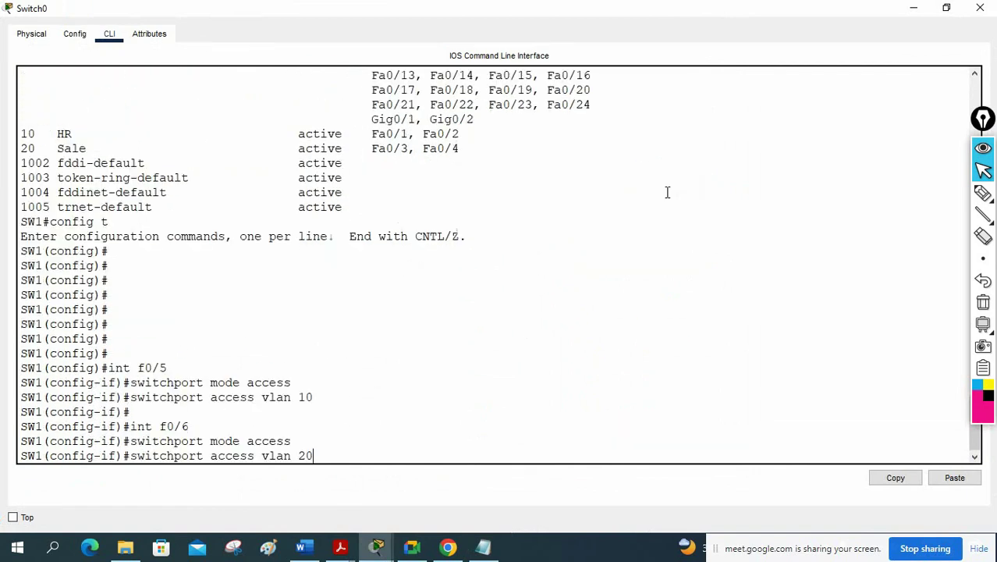
key("Return")
key("Return")
key("Return")
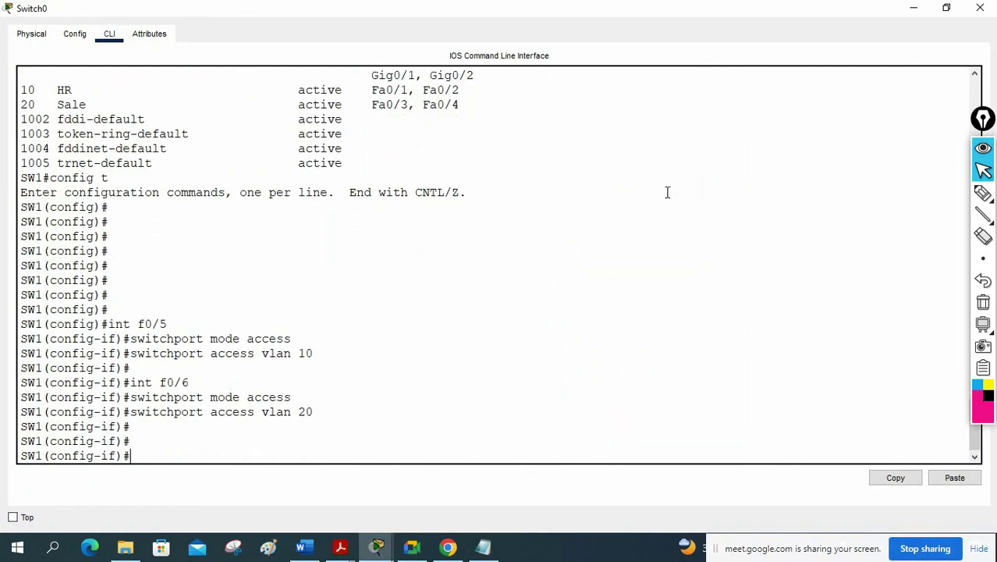
left_click(914, 7)
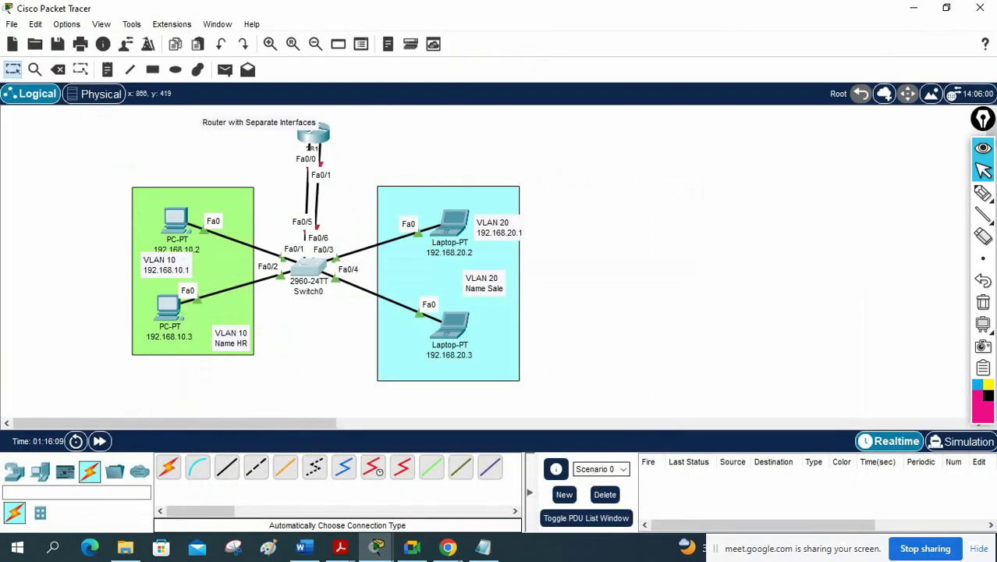
Return to the Notepad notes and copy the whole R1 configuration, from the !R1 Configuration line to the last no sh.
left_click(484, 546)
scroll(636, 314, "down", 3)
left_click_drag(585, 358, 546, 216)
key("ctrl+c")
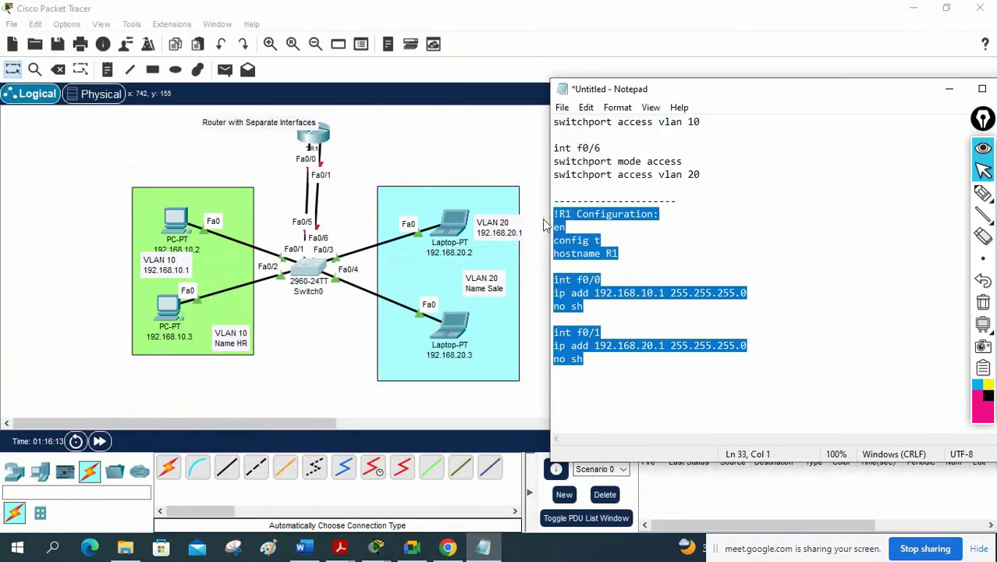
Open the router's command line full-screen and get past the initial configuration dialog to the Router> prompt.
left_click(319, 129)
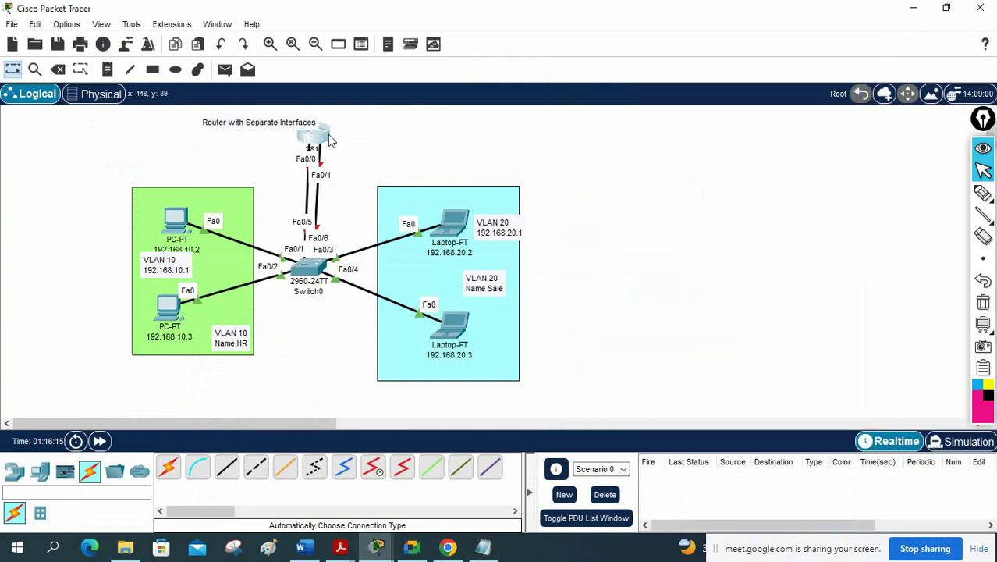
left_click(316, 133)
left_click(355, 47)
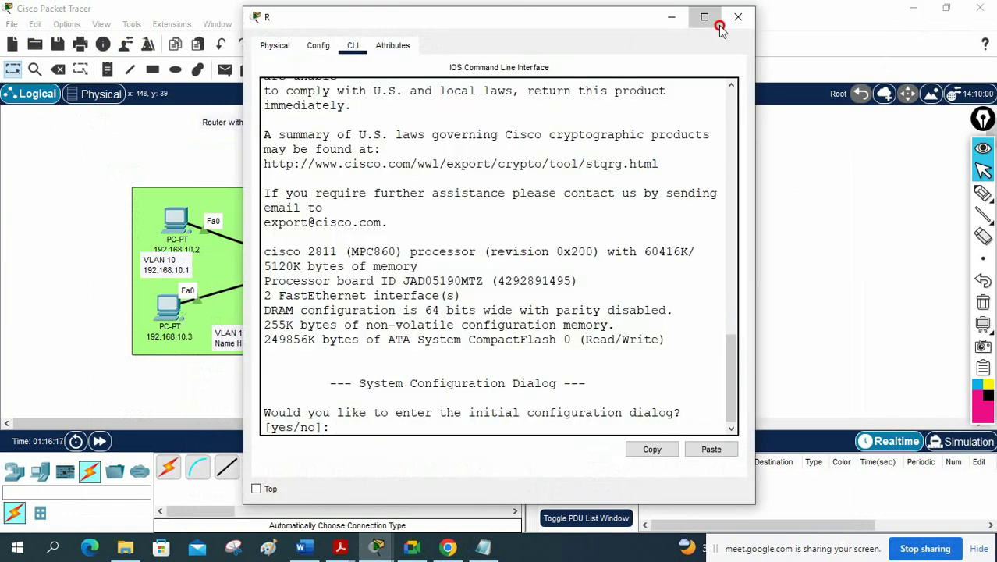
left_click(704, 16)
key("Return")
key("Return")
key("Return")
key("Return")
key("Return")
key("Return")
key("Return")
key("Return")
Paste the copied R1 configuration into the router's command line to run it, and minimize the router window.
right_click(667, 154)
left_click(686, 180)
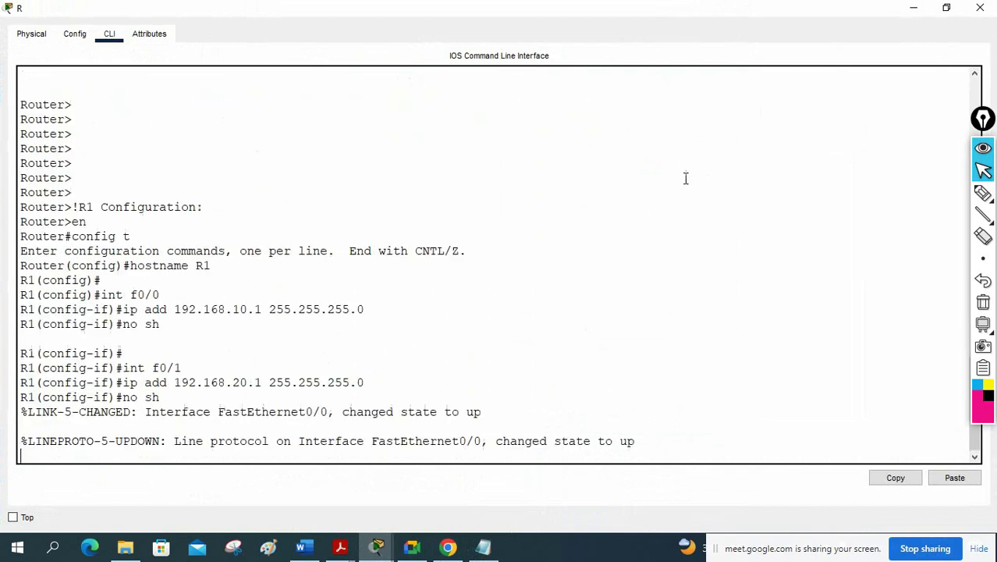
scroll(256, 203, "up", 1)
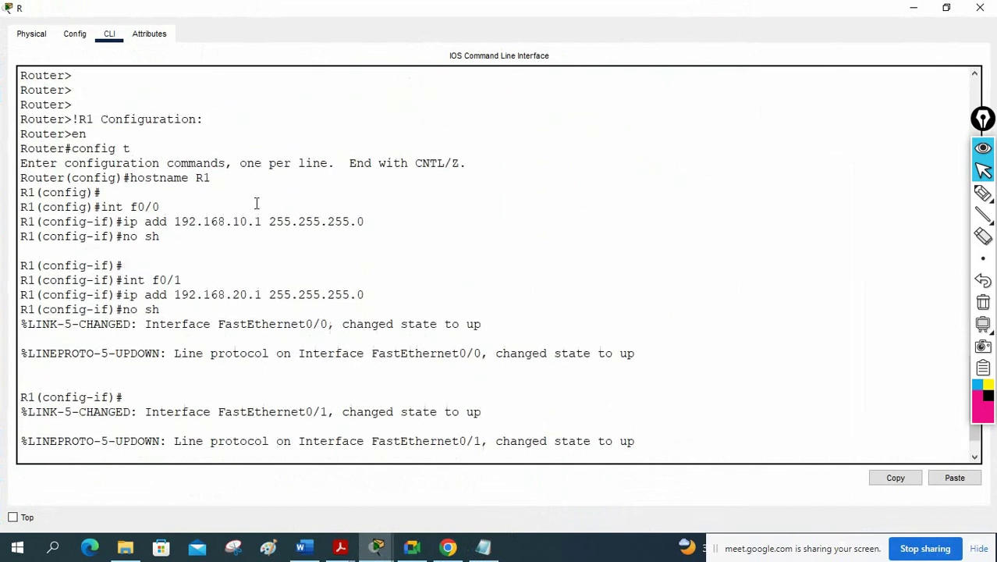
left_click(914, 7)
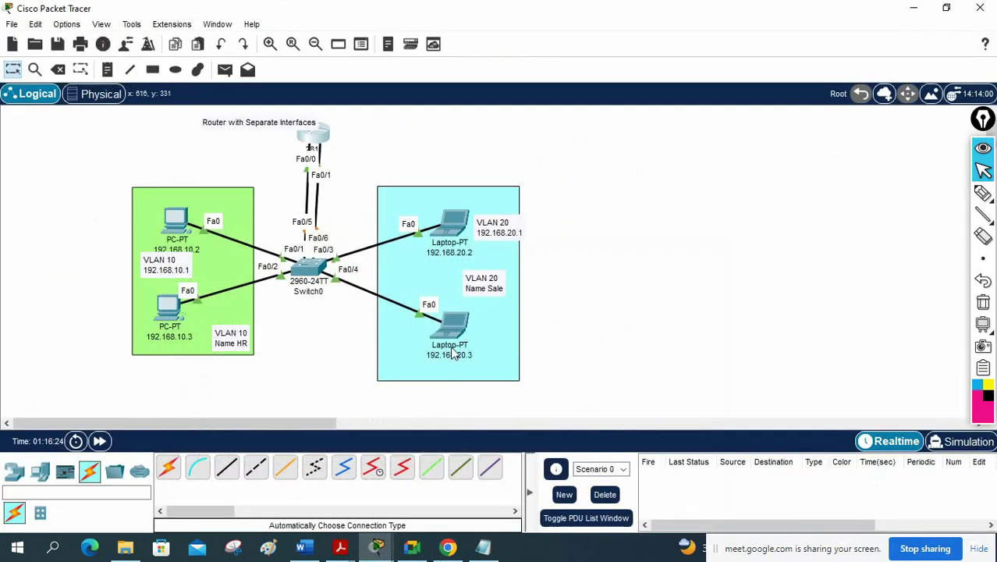
Open the command prompt of PC 192.168.10.2 and ping 192.168.20.3.
left_click(179, 238)
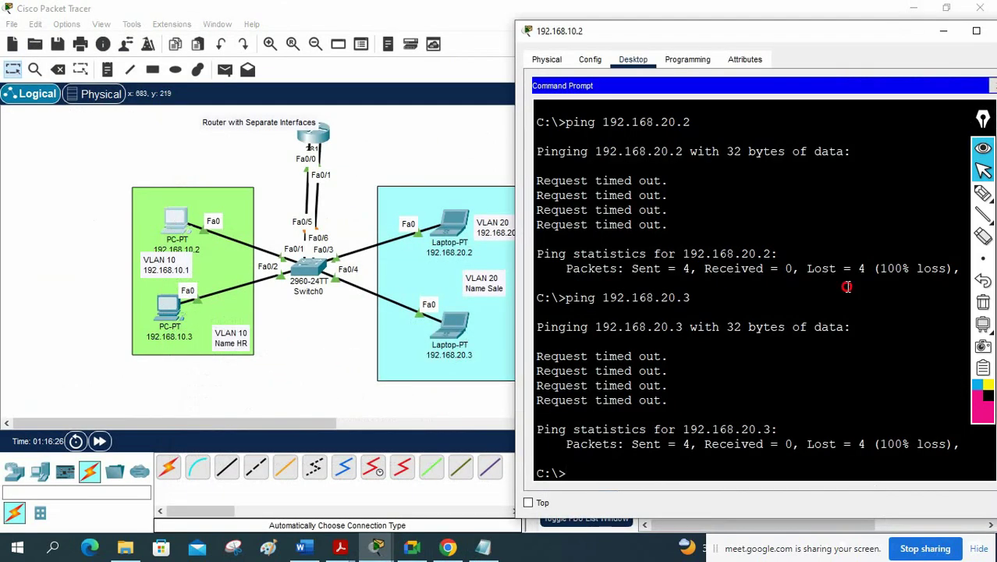
left_click_drag(511, 210, 330, 211)
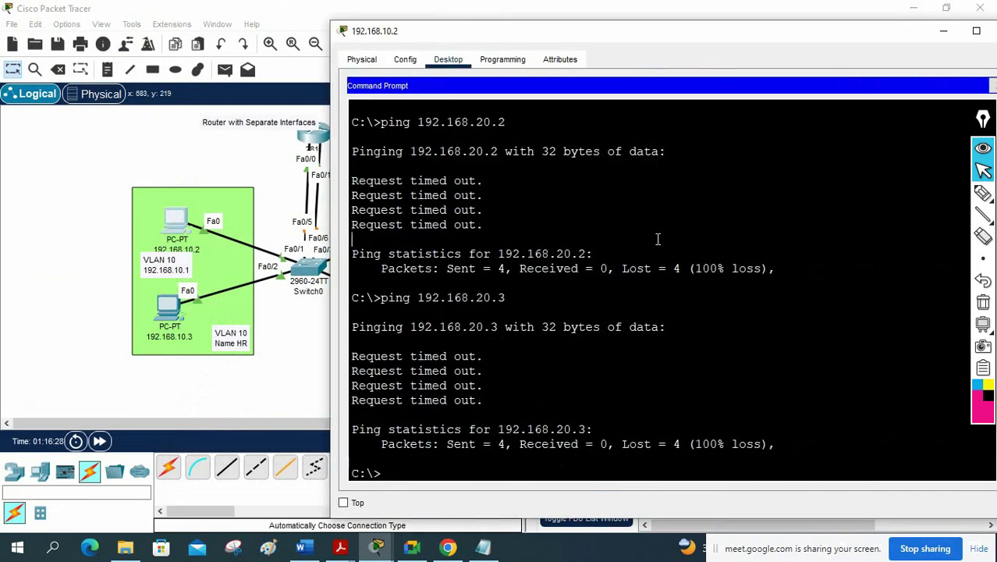
key("Up")
key("Return")
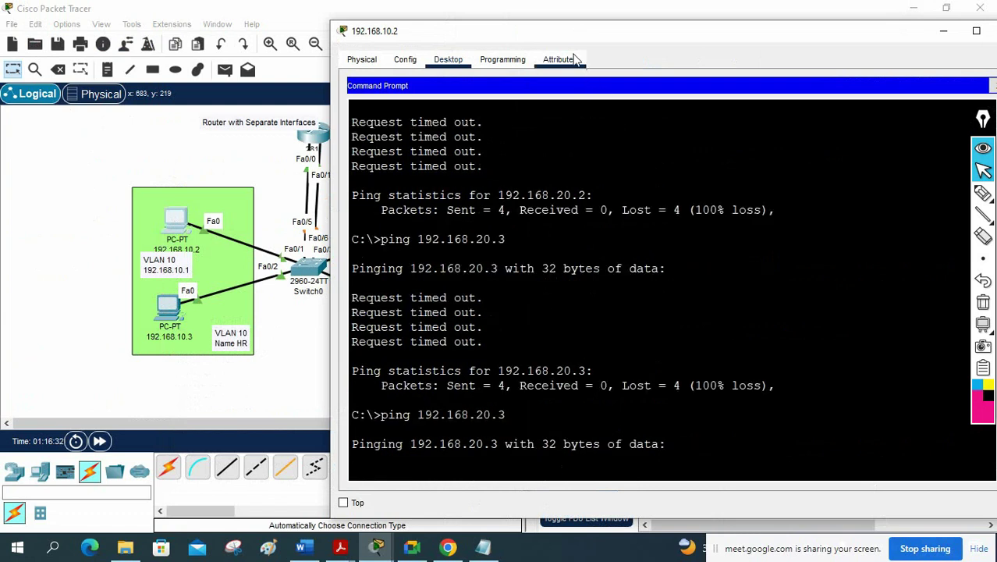
left_click_drag(566, 36, 729, 46)
left_click(984, 194)
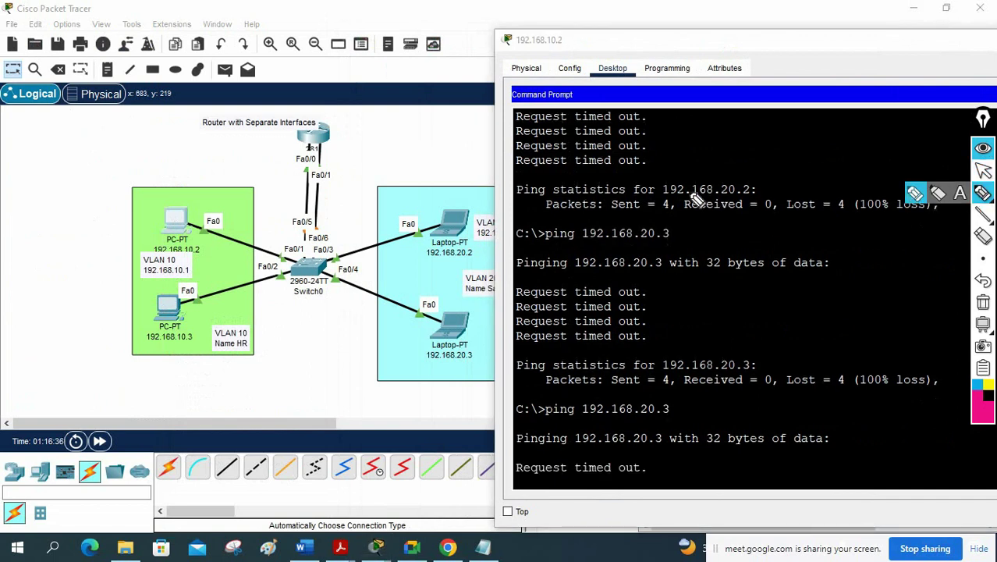
mouse_move(186, 222)
left_mouse_down()
mouse_move(305, 257)
mouse_move(298, 136)
mouse_move(318, 123)
mouse_move(337, 266)
mouse_move(462, 215)
left_mouse_up()
mouse_move(465, 325)
left_mouse_down()
mouse_move(320, 277)
mouse_move(336, 184)
mouse_move(319, 130)
mouse_move(293, 203)
mouse_move(301, 268)
mouse_move(151, 326)
mouse_move(278, 281)
mouse_move(295, 222)
left_mouse_up()
left_click(983, 302)
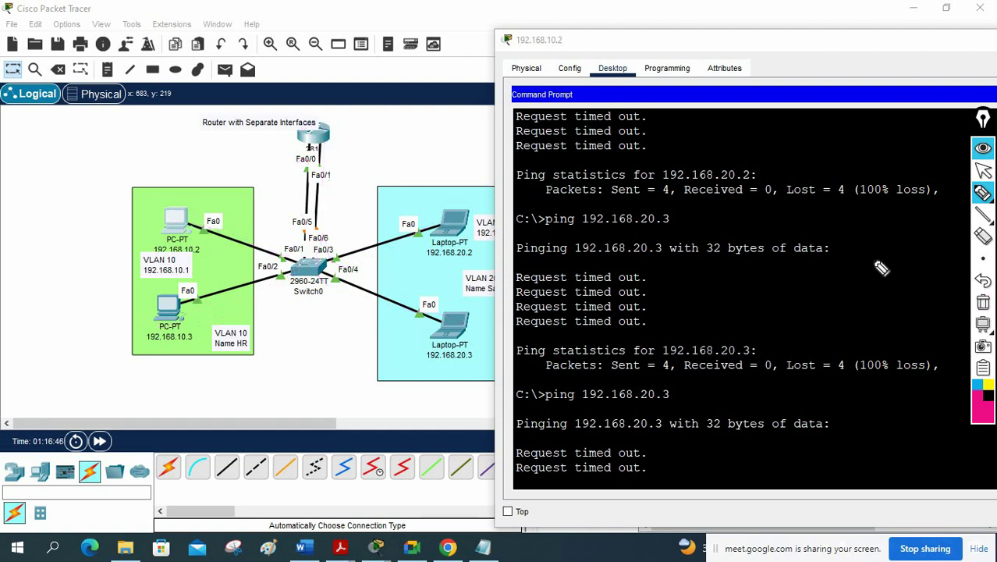
mouse_move(321, 224)
left_mouse_down()
mouse_move(318, 234)
mouse_move(298, 231)
mouse_move(328, 235)
left_mouse_up()
mouse_move(651, 440)
left_mouse_down()
mouse_move(665, 426)
mouse_move(662, 458)
left_mouse_up()
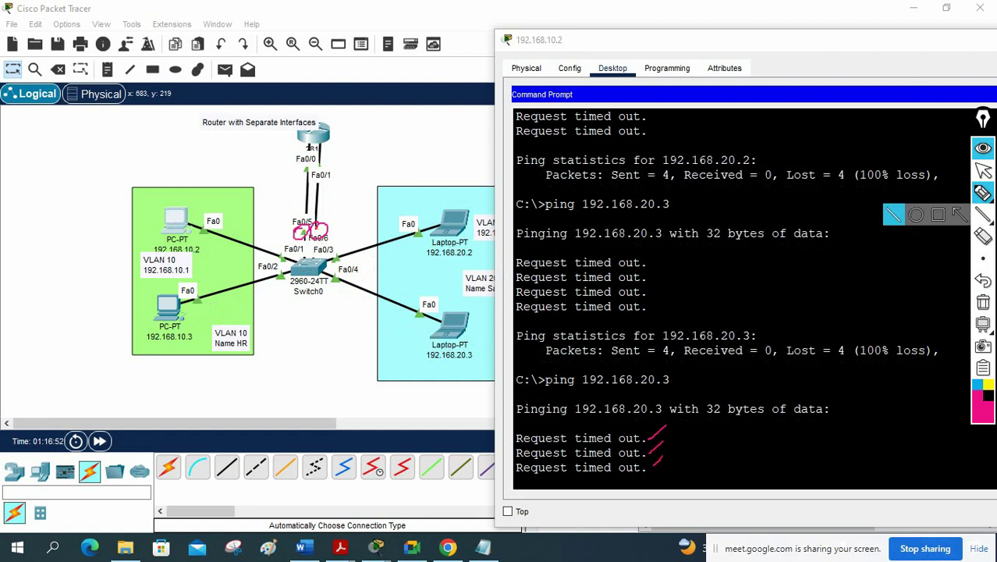
left_click(983, 303)
left_click(980, 173)
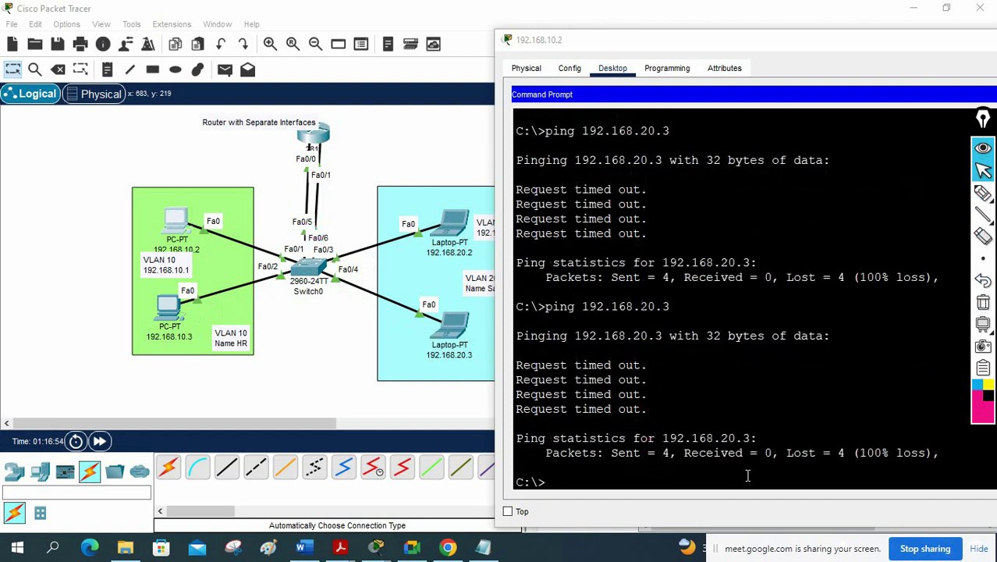
Repeat the ping to 192.168.20.3 from PC 192.168.10.2.
key("Up")
key("Return")
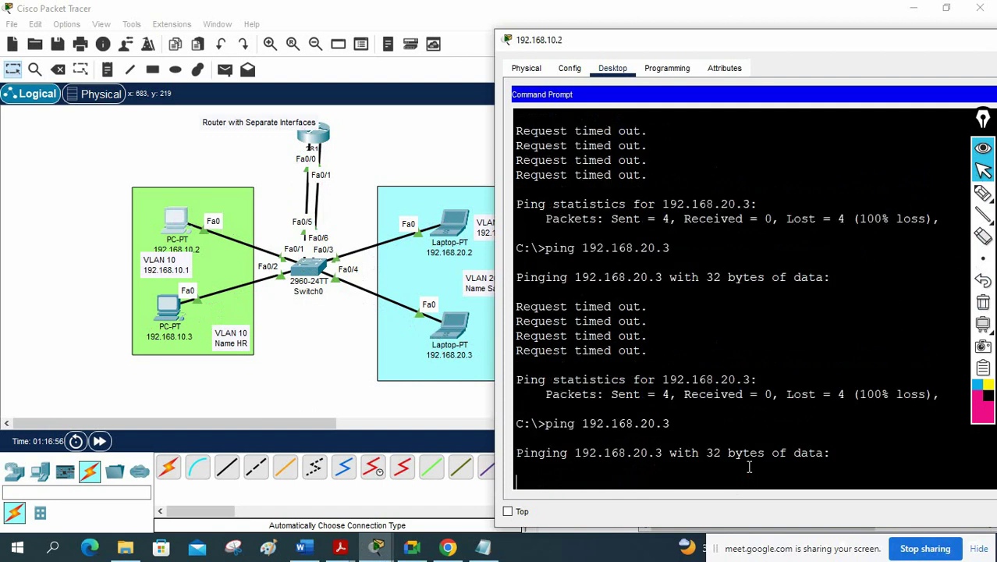
left_click_drag(734, 43, 669, 29)
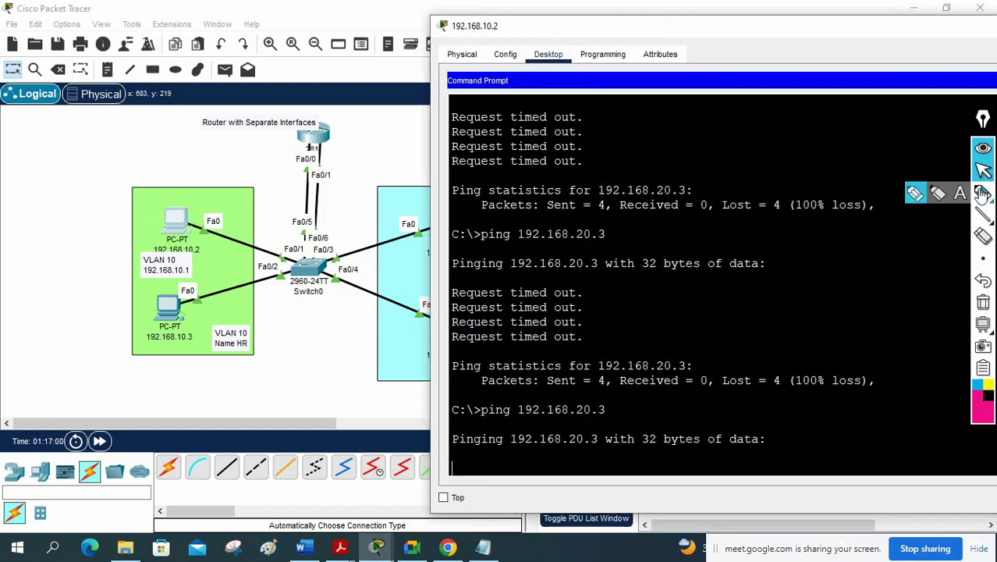
left_click(983, 193)
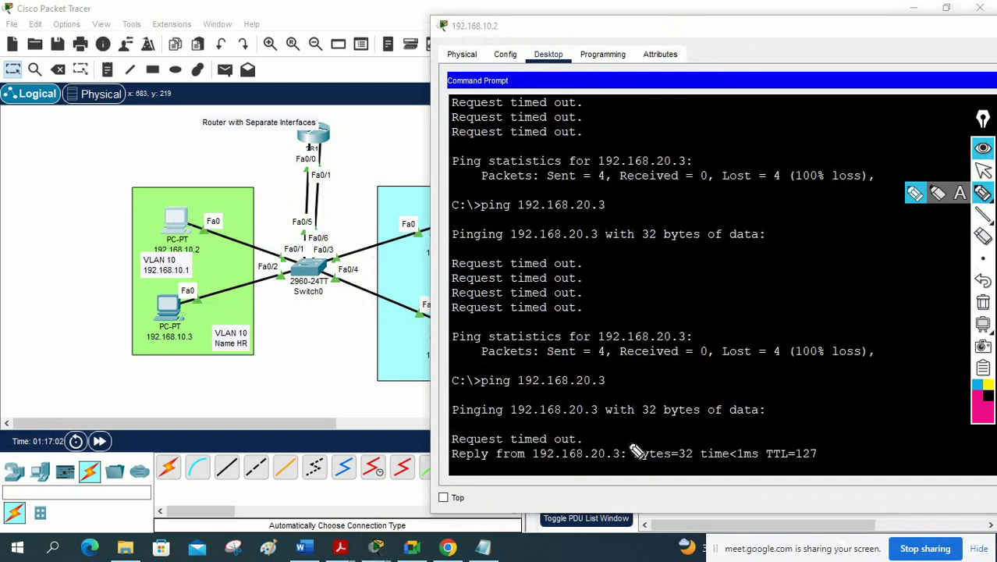
left_click_drag(817, 434, 840, 443)
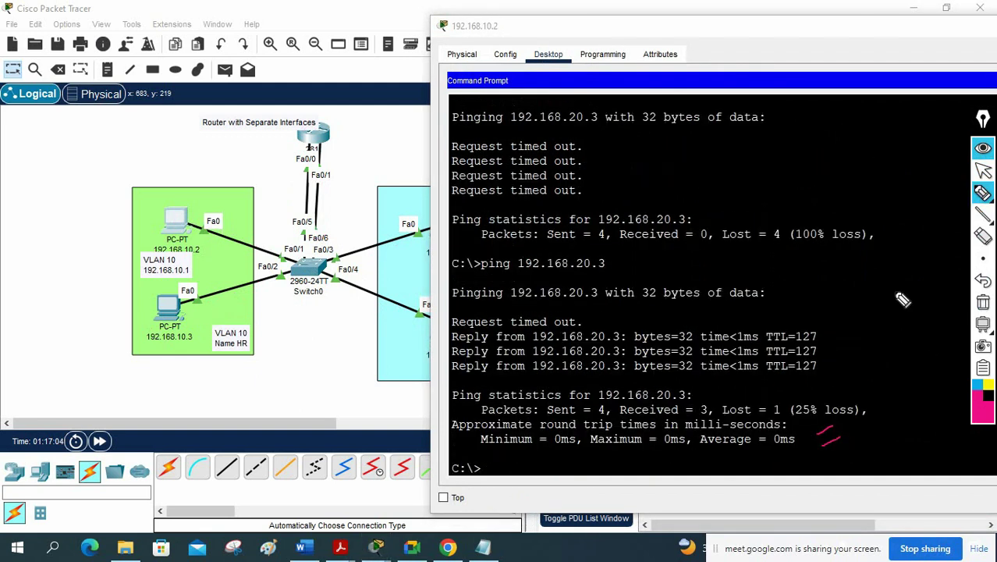
left_click(983, 170)
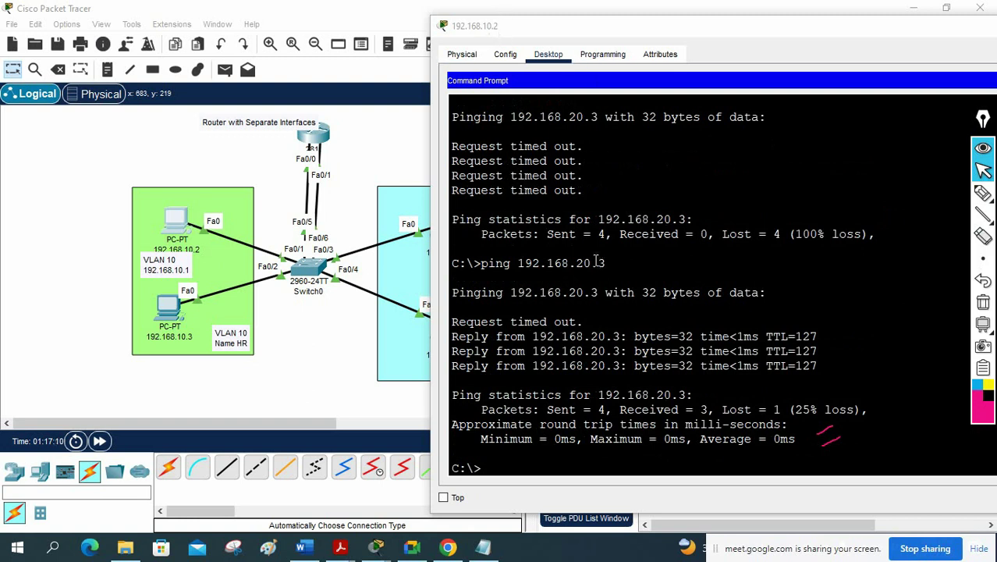
Ping 192.168.20.2 from PC 192.168.10.2 and close the PC's window.
key("Up")
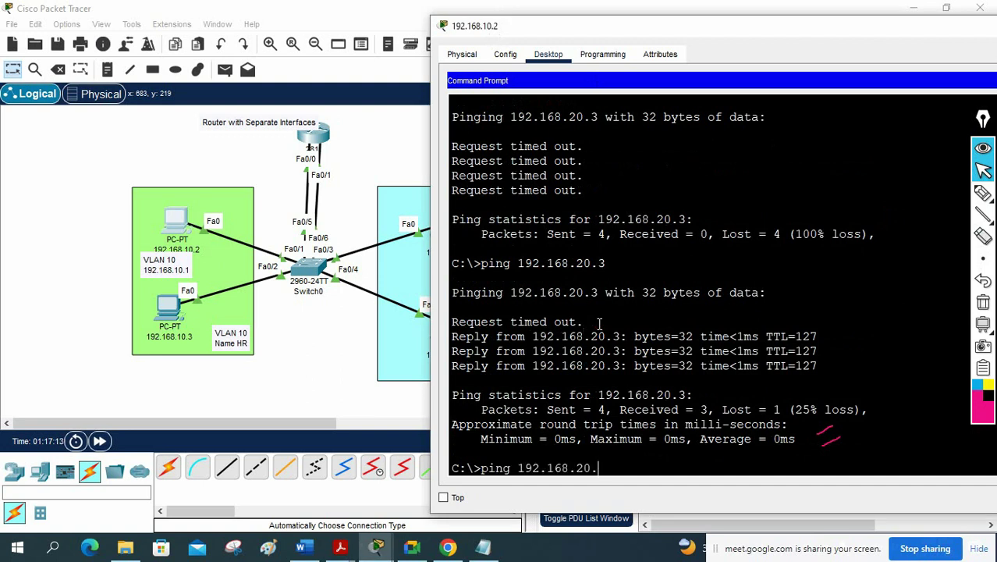
type("2")
key("Return")
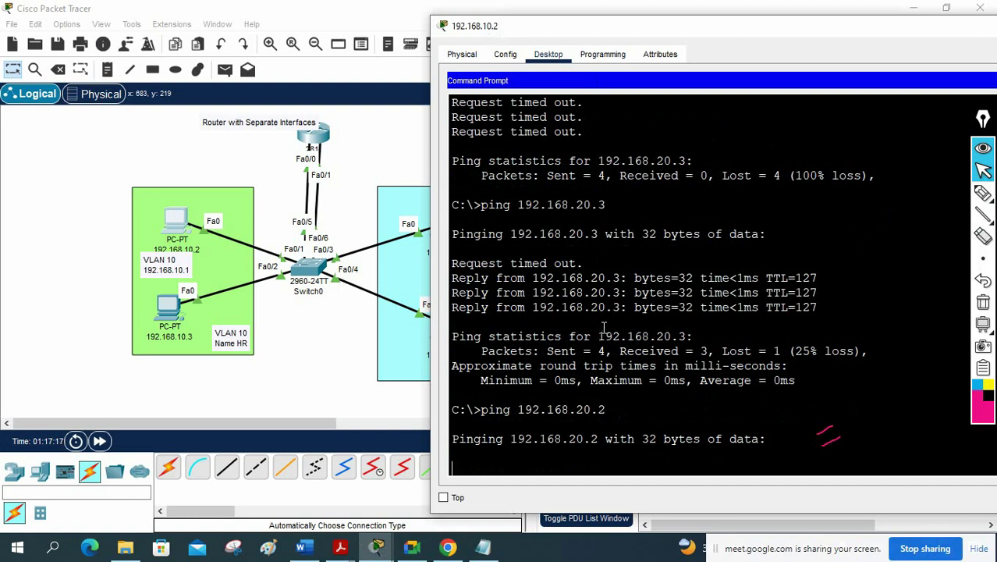
left_click_drag(562, 26, 657, 23)
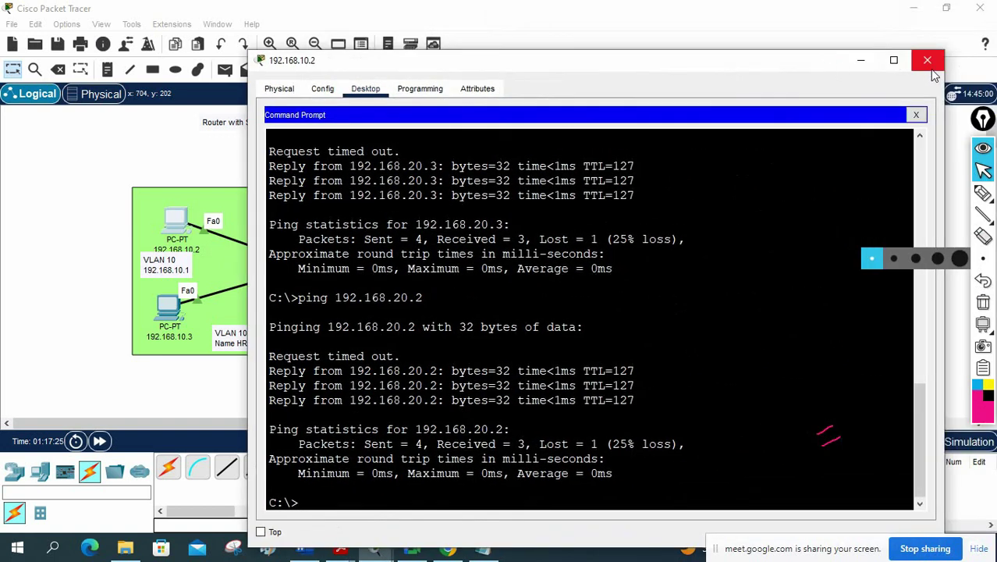
left_click(924, 51)
left_click(983, 194)
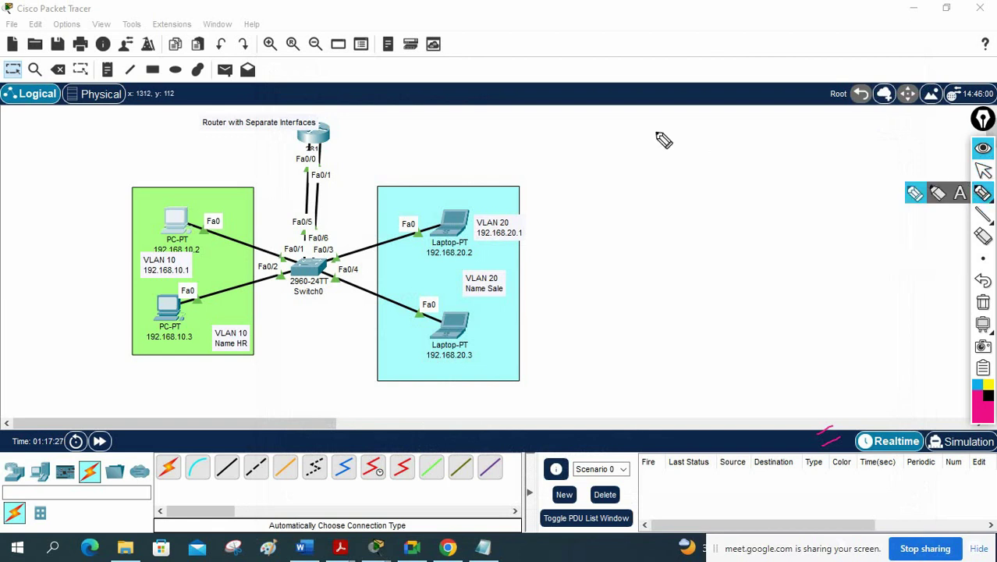
left_click(214, 132)
mouse_move(215, 131)
left_mouse_down()
mouse_move(316, 125)
mouse_move(300, 115)
mouse_move(213, 122)
left_mouse_up()
left_click(984, 303)
left_click(984, 170)
Switch to Notepad and review the R1 configuration, examining the IP addresses assigned to interfaces f0/0 and f0/1.
left_click(484, 548)
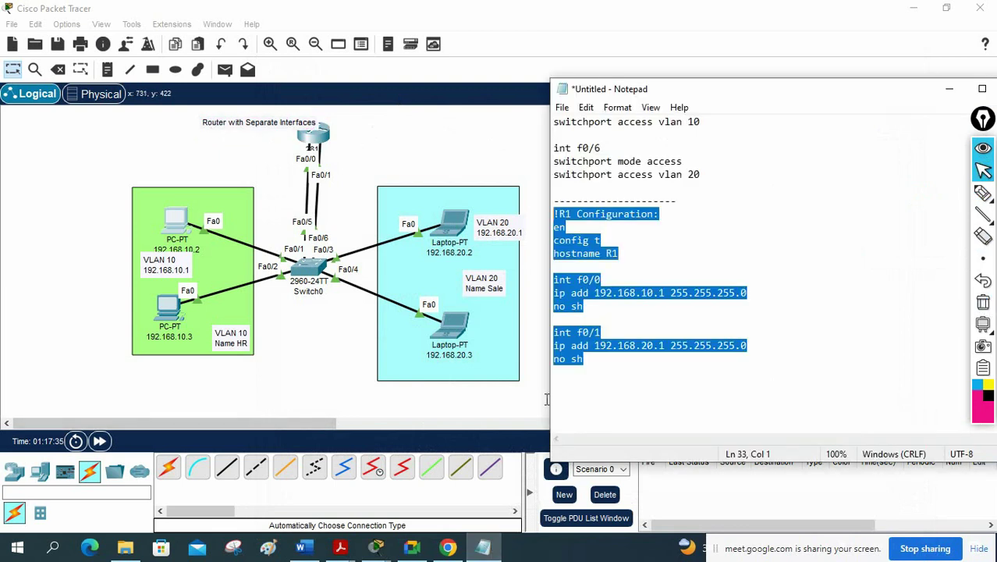
left_click(614, 311)
left_click_drag(555, 221, 656, 375)
left_click(601, 292)
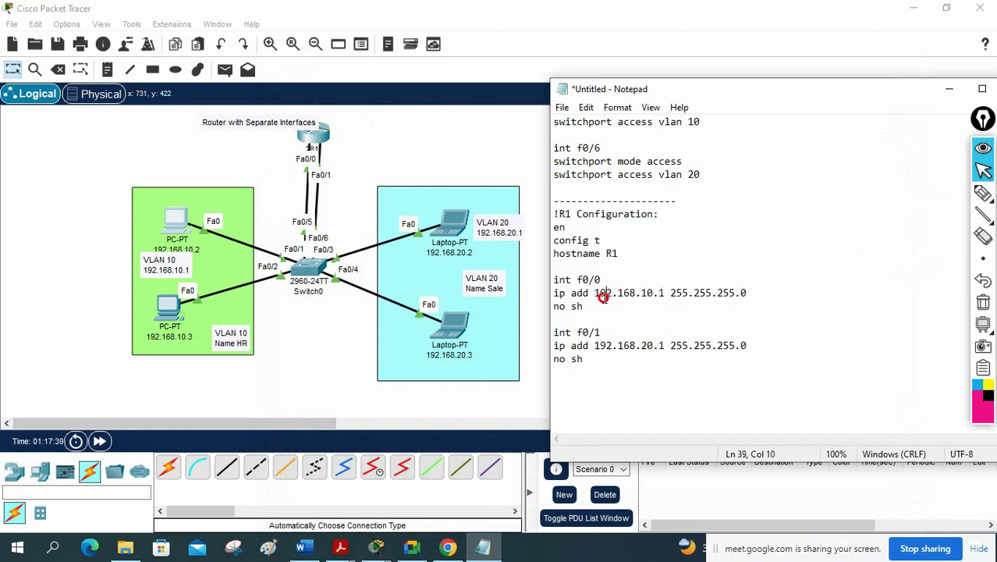
left_click_drag(584, 307, 545, 279)
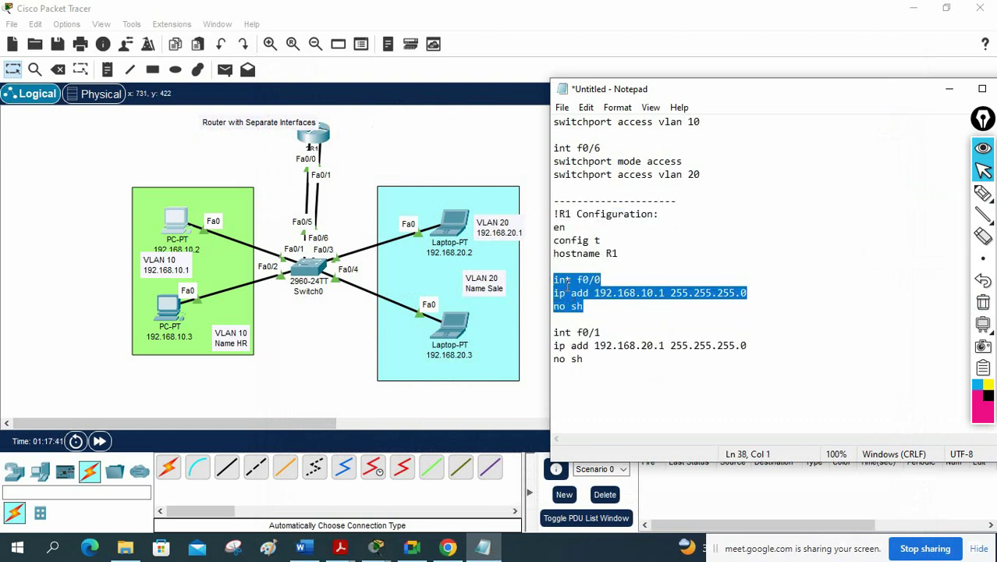
left_click_drag(597, 294, 665, 294)
left_click_drag(594, 346, 664, 347)
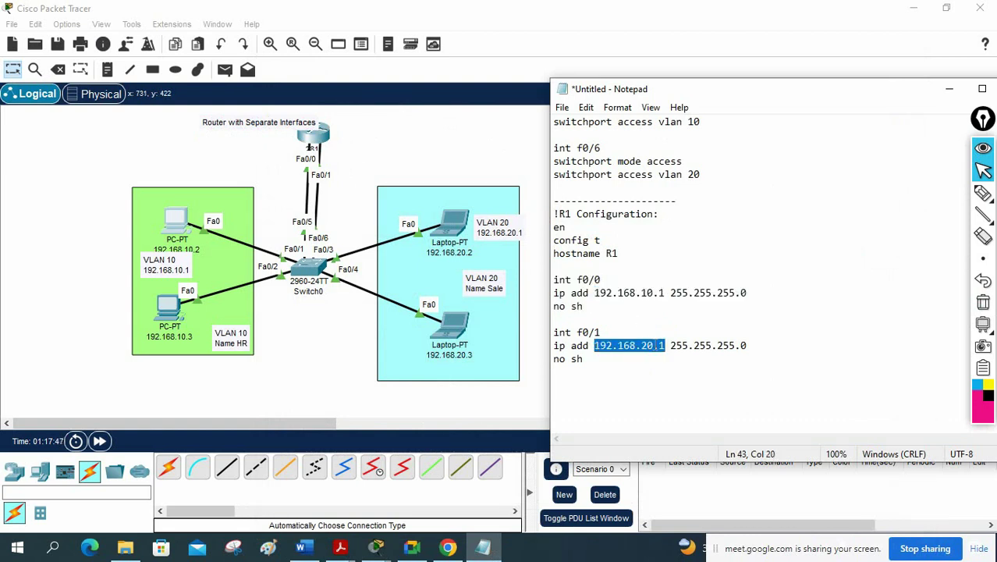
left_click(983, 171)
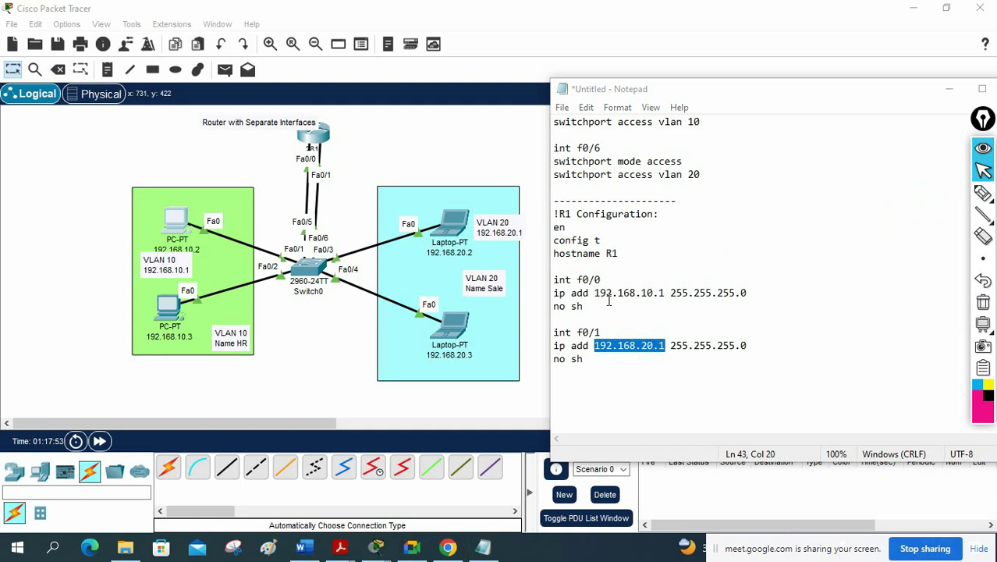
Open the command prompt of laptop 192.168.20.2 and ping 192.168.10.2.
left_click(447, 221)
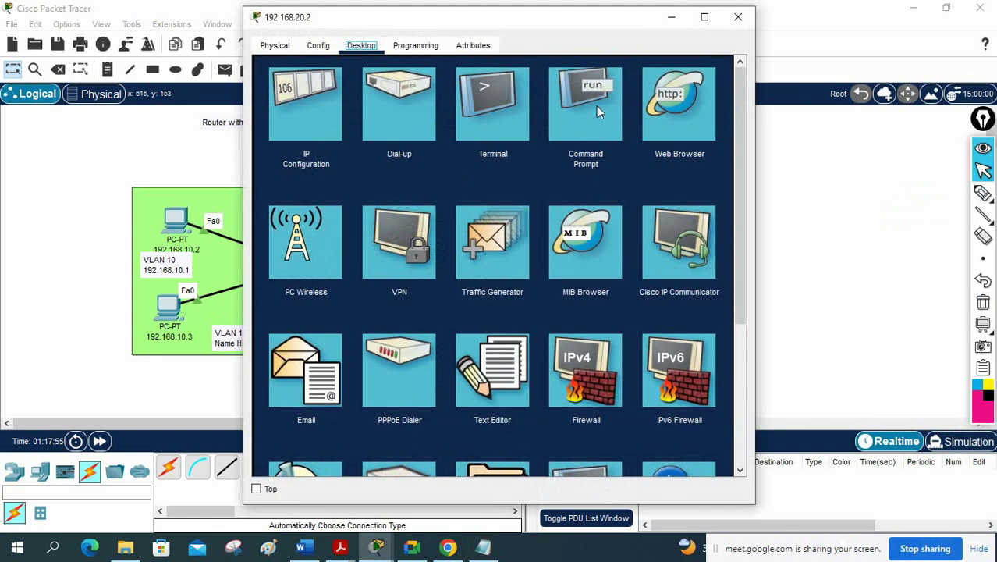
left_click(558, 102)
left_click_drag(563, 19, 760, 31)
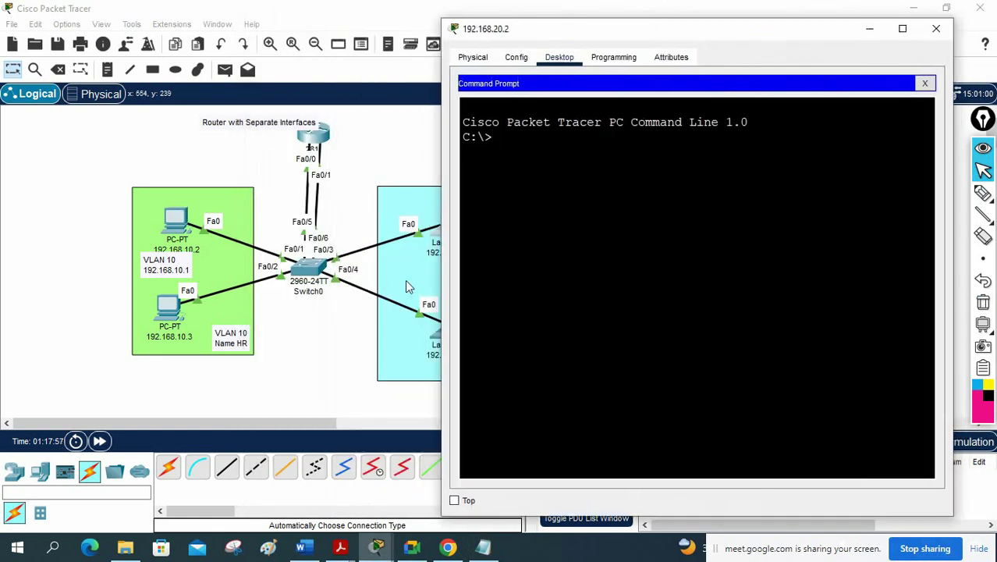
left_click(542, 263)
type("ping 192.168")
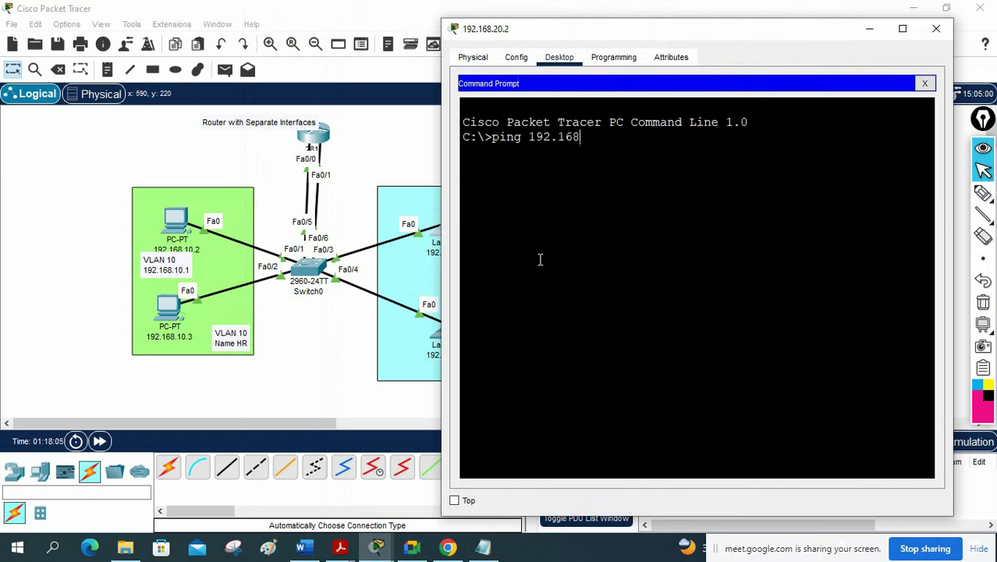
type(".10.2")
key("Return")
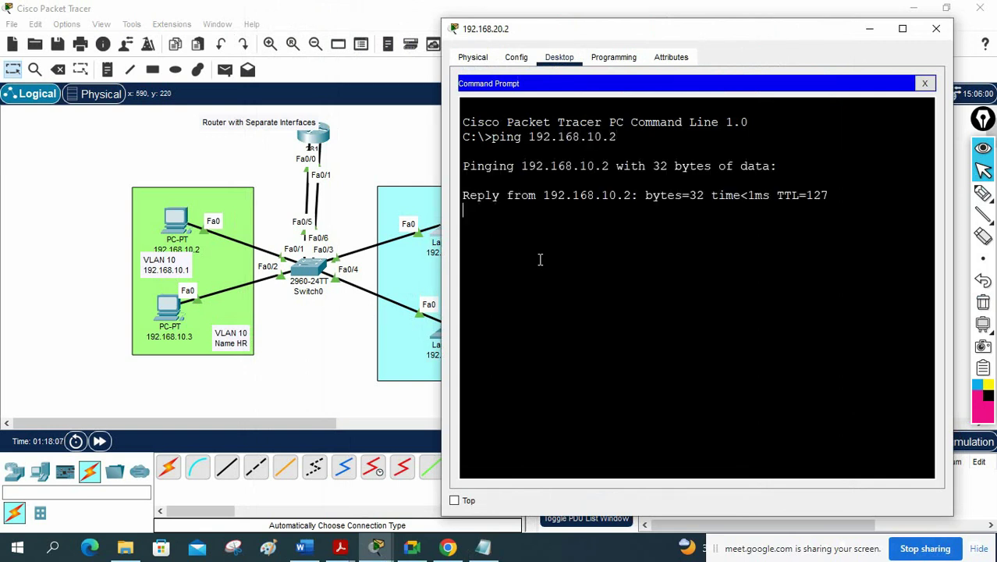